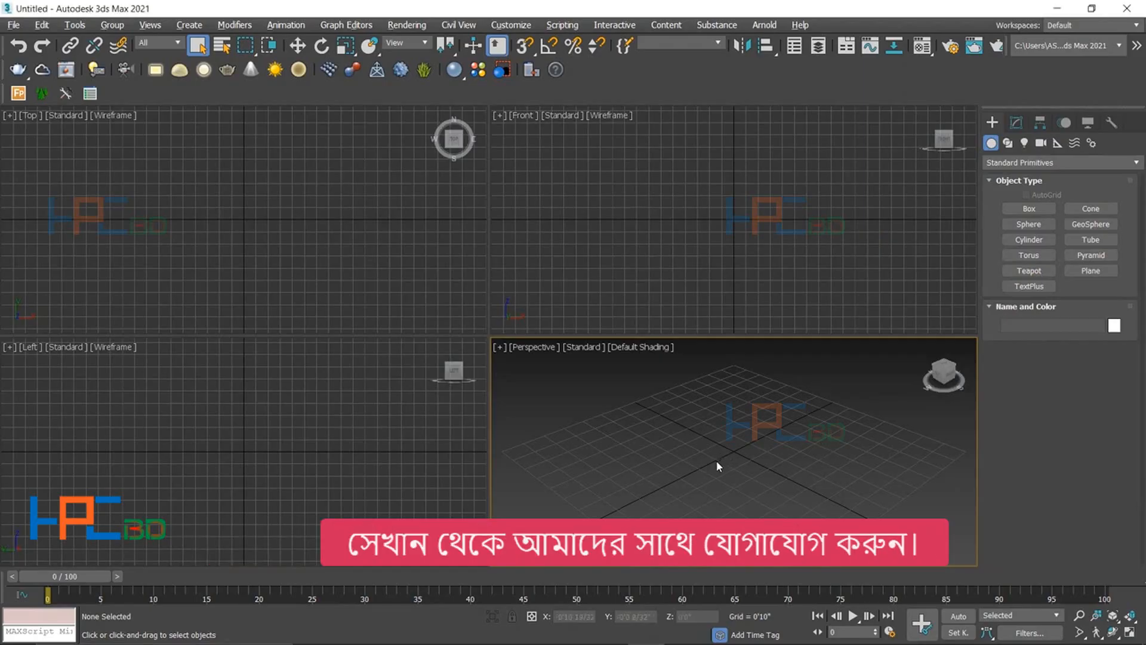
- Maximize the Perspective viewport, restore the four-viewport layout, and maximize the Perspective viewport again
{"action": "key", "text": "alt+w"}
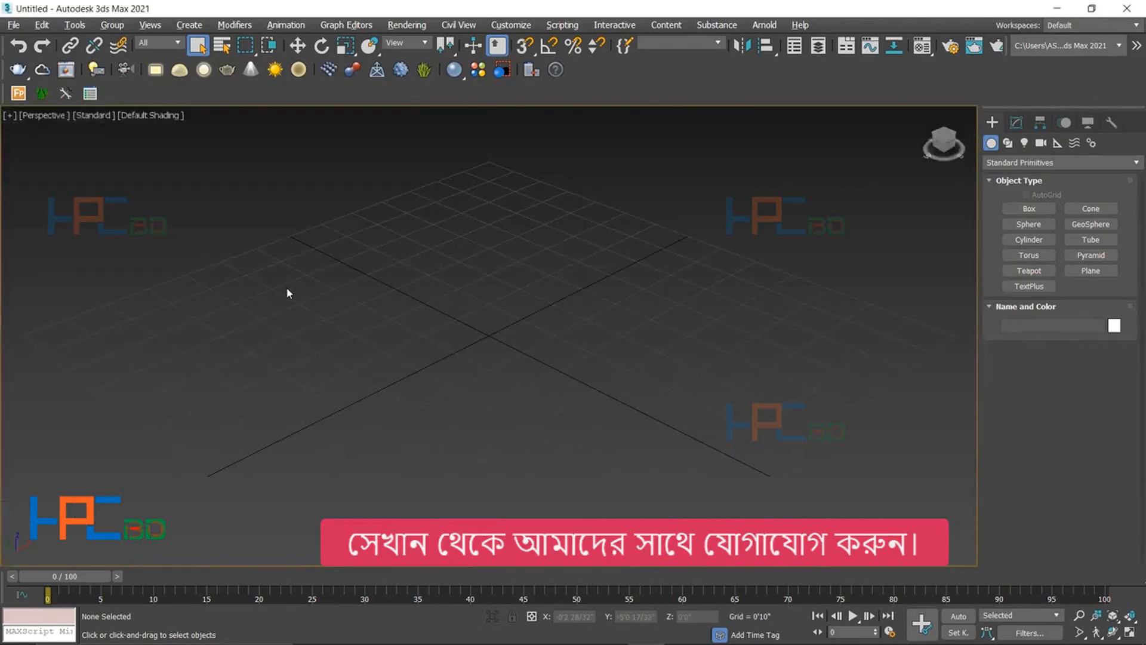
{"action": "left_click", "coordinate": [10, 116]}
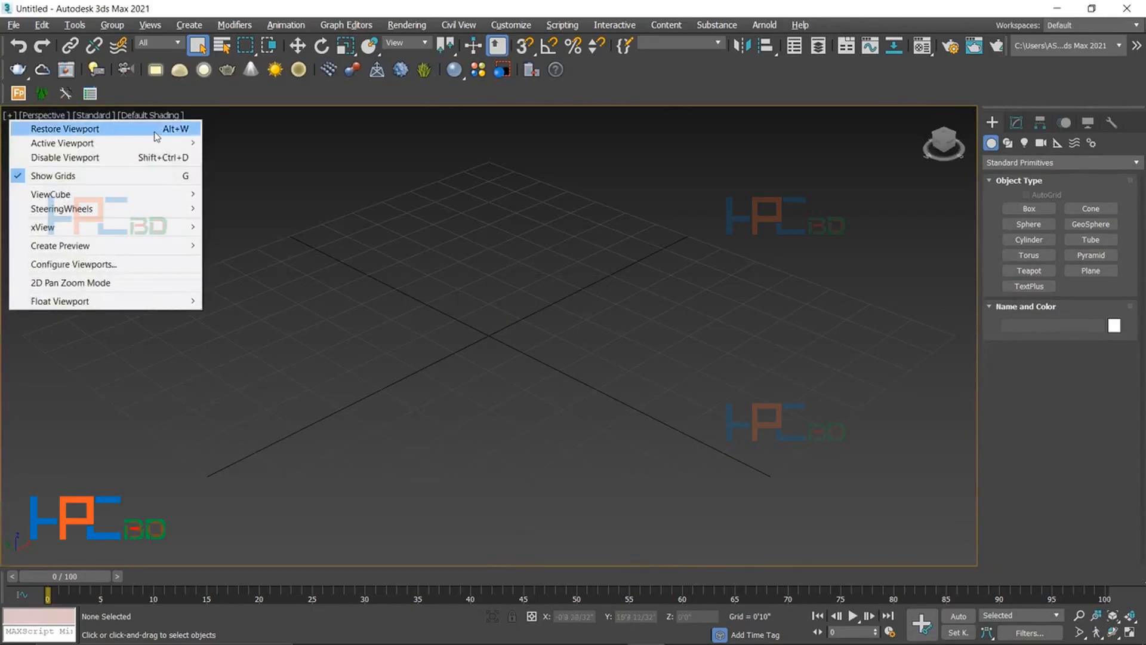
{"action": "left_click", "coordinate": [104, 137]}
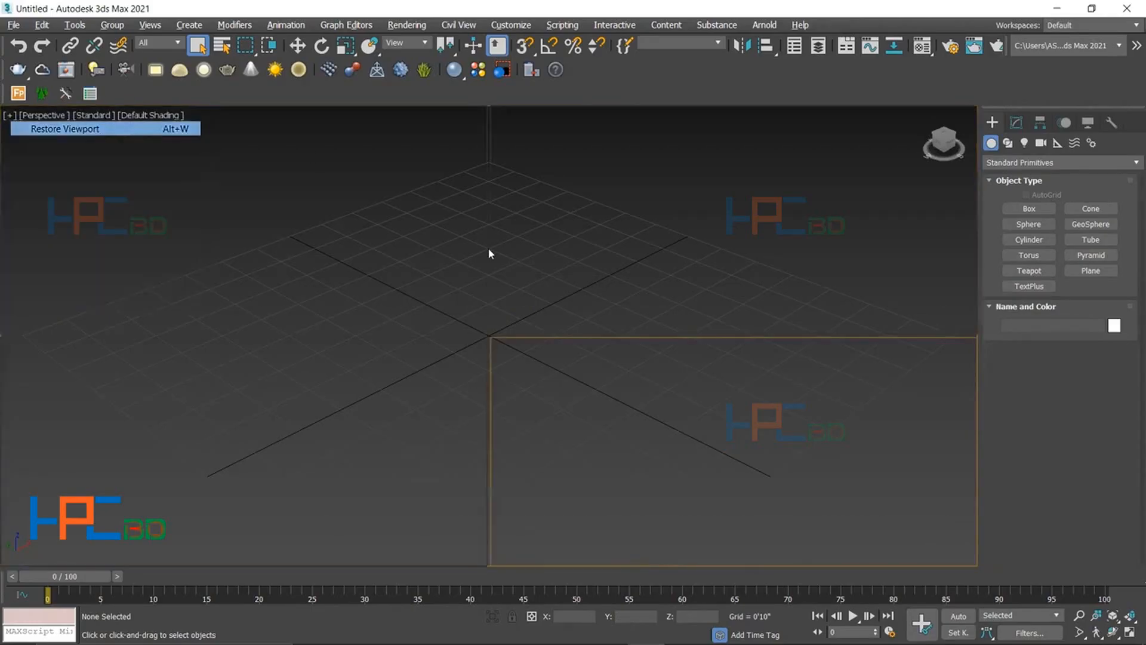
{"action": "left_click", "coordinate": [524, 353]}
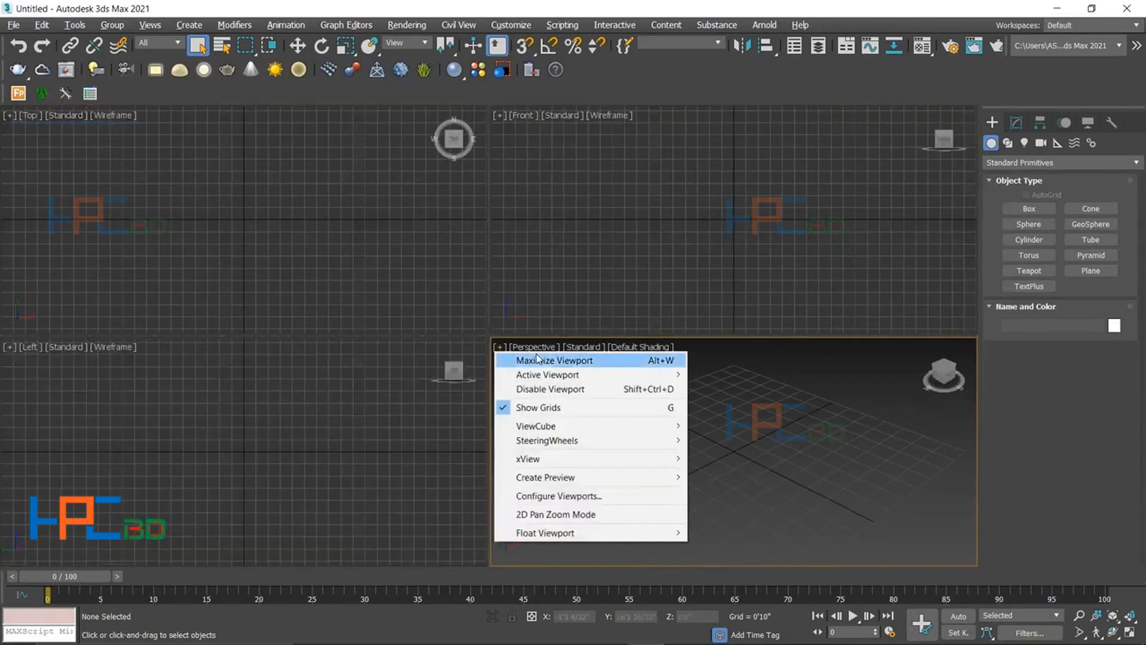
{"action": "left_click", "coordinate": [529, 360]}
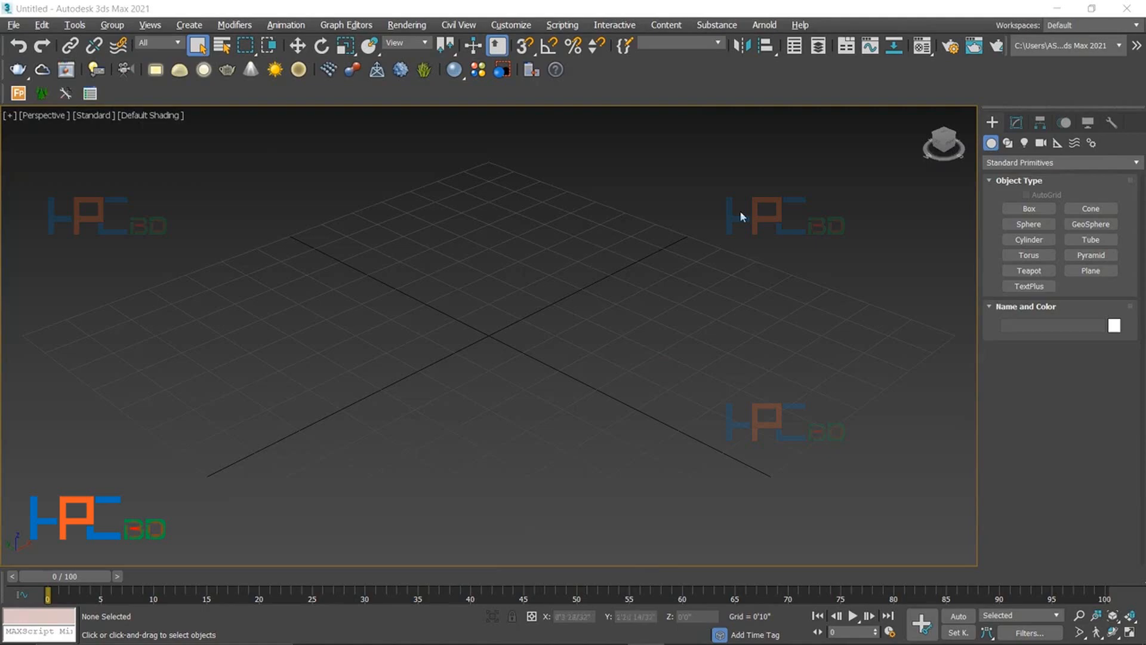
- Create a standard-primitive torus near the grid centre with Radius 1 about 2'2 29/32" and Radius 2 about 0'5 8/32"
{"action": "left_click", "coordinate": [992, 124]}
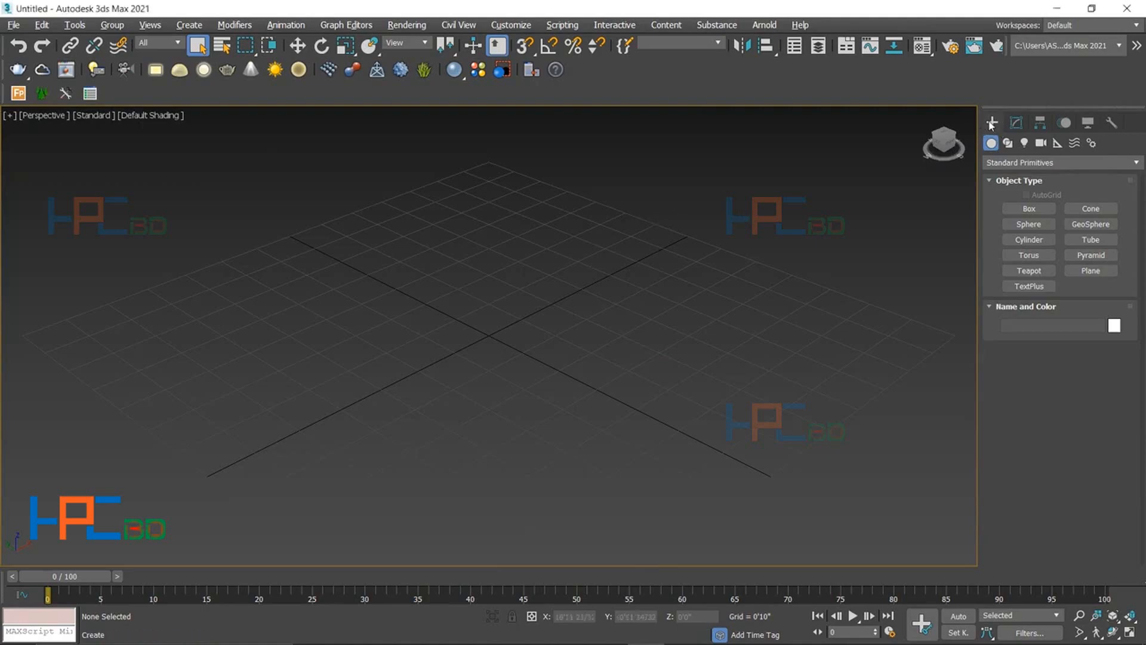
{"action": "left_click", "coordinate": [1004, 163]}
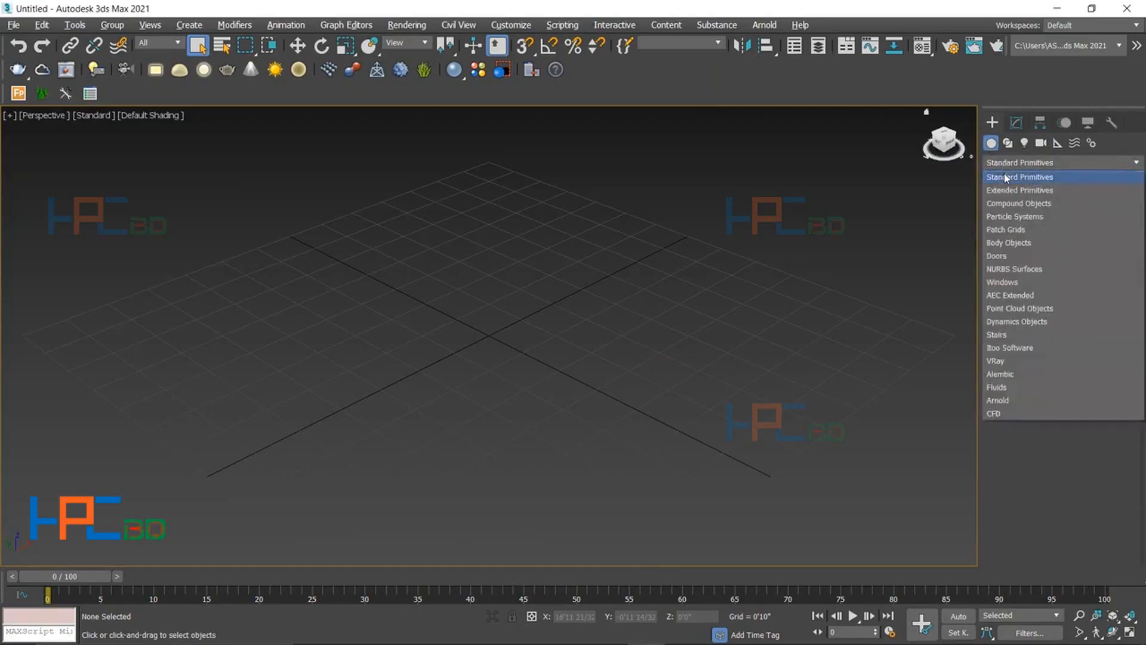
{"action": "left_click", "coordinate": [1004, 173]}
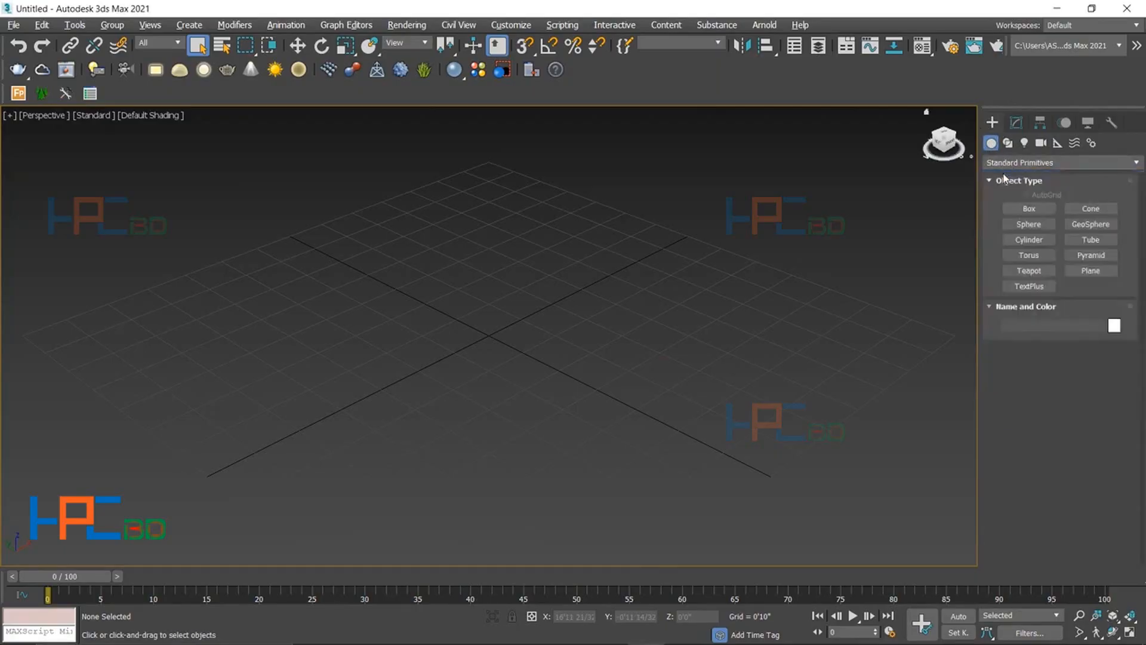
{"action": "left_click", "coordinate": [1030, 257]}
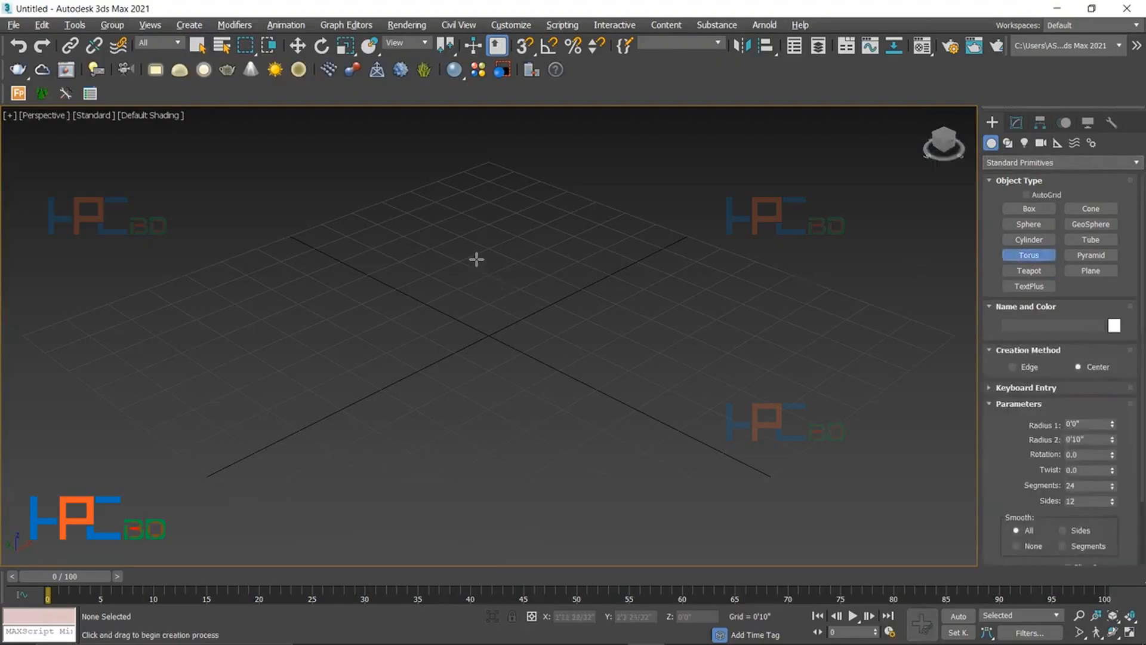
{"action": "left_click_drag", "start_coordinate": [477, 259], "coordinate": [485, 327]}
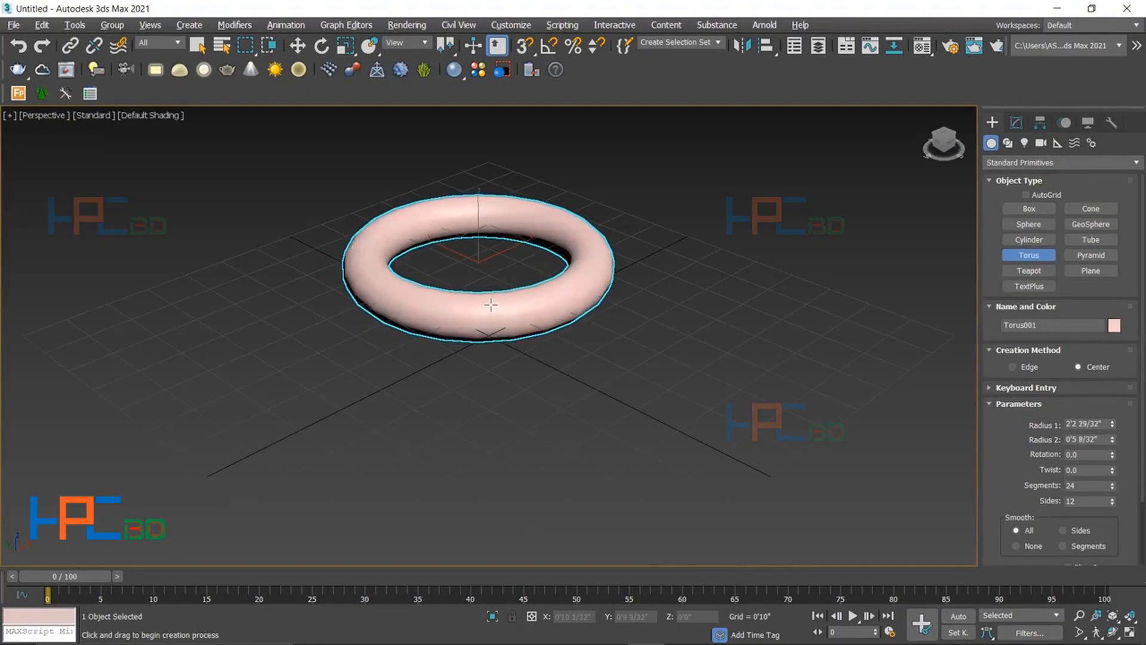
{"action": "right_click", "coordinate": [517, 250]}
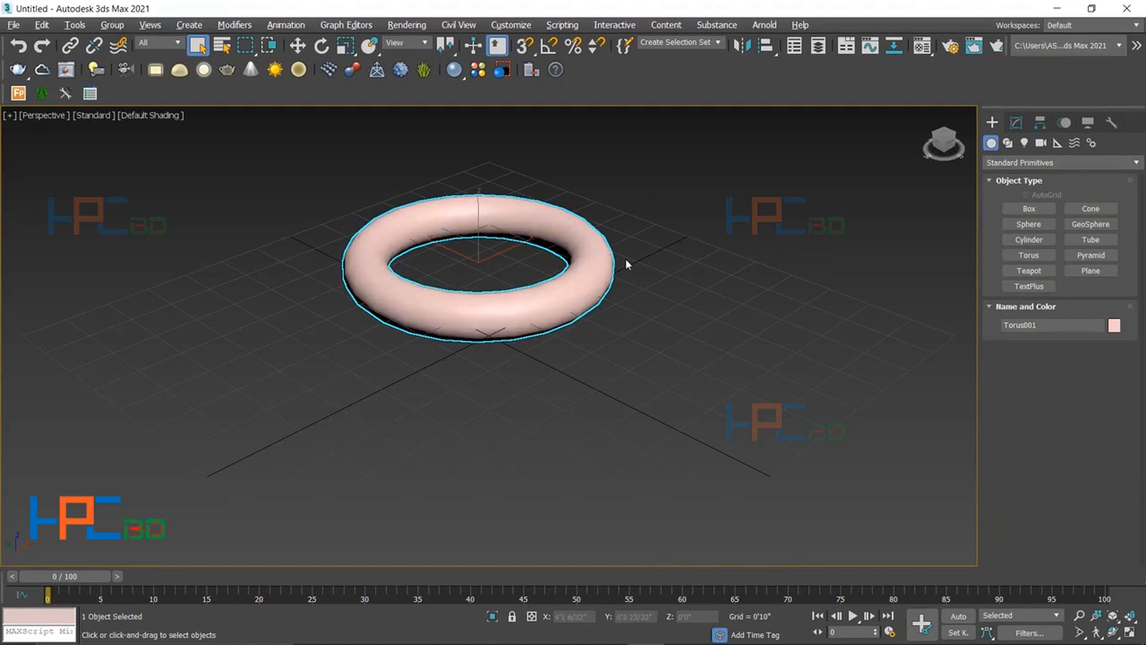
- Display the torus with edged faces to examine its mesh, then return the Perspective viewport to plain default shading
{"action": "middle_click_drag", "start_coordinate": [613, 257], "coordinate": [527, 286]}
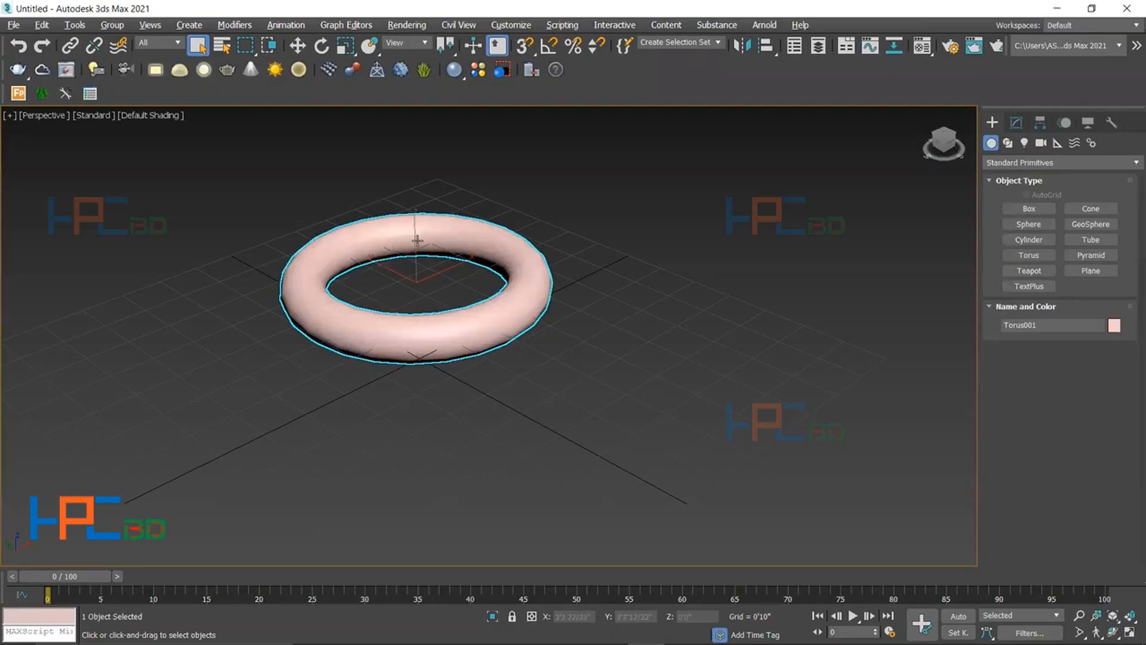
{"action": "key", "text": "F4"}
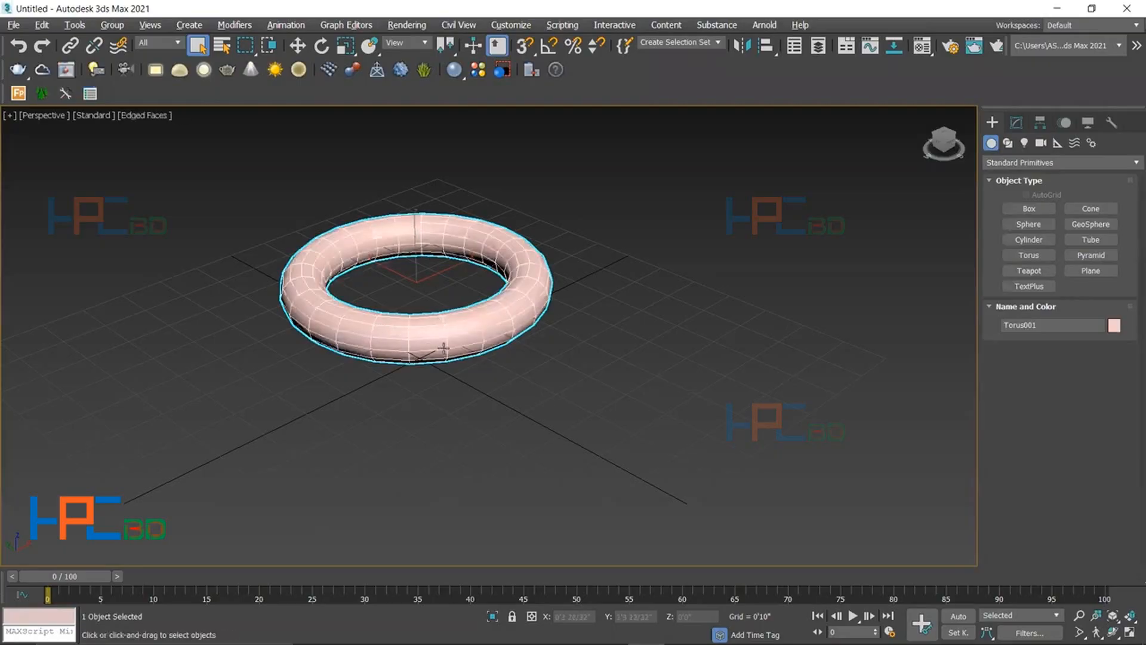
{"action": "scroll", "coordinate": [445, 347], "scroll_direction": "up", "scroll_amount": 2}
{"action": "scroll", "coordinate": [447, 332], "scroll_direction": "up", "scroll_amount": 2}
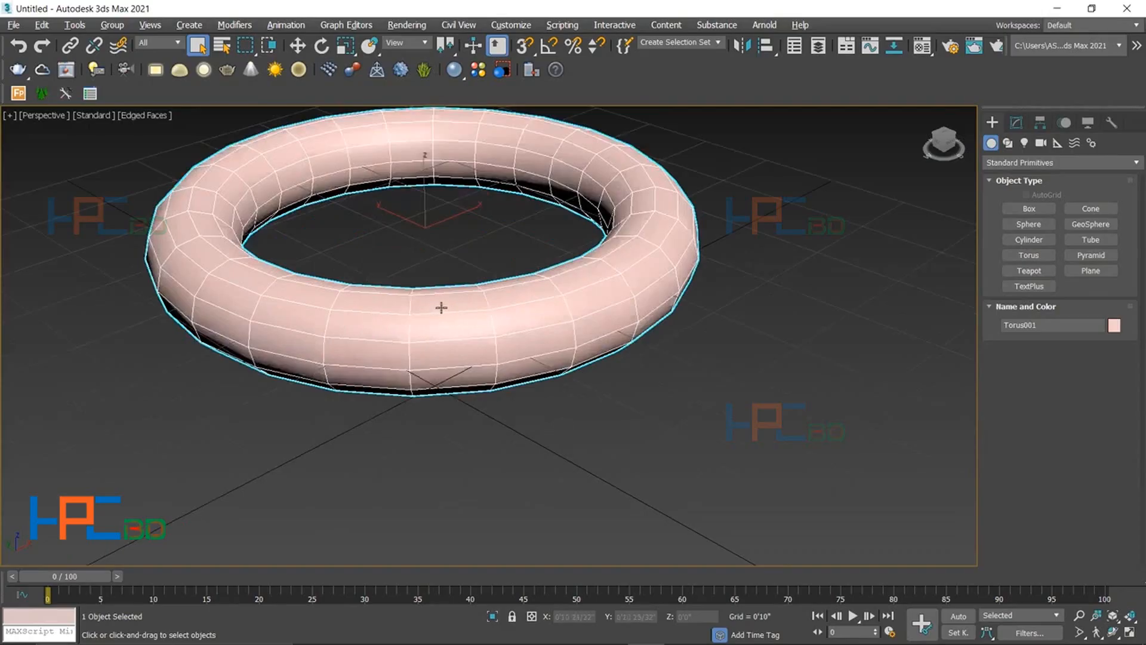
{"action": "key", "text": "F4"}
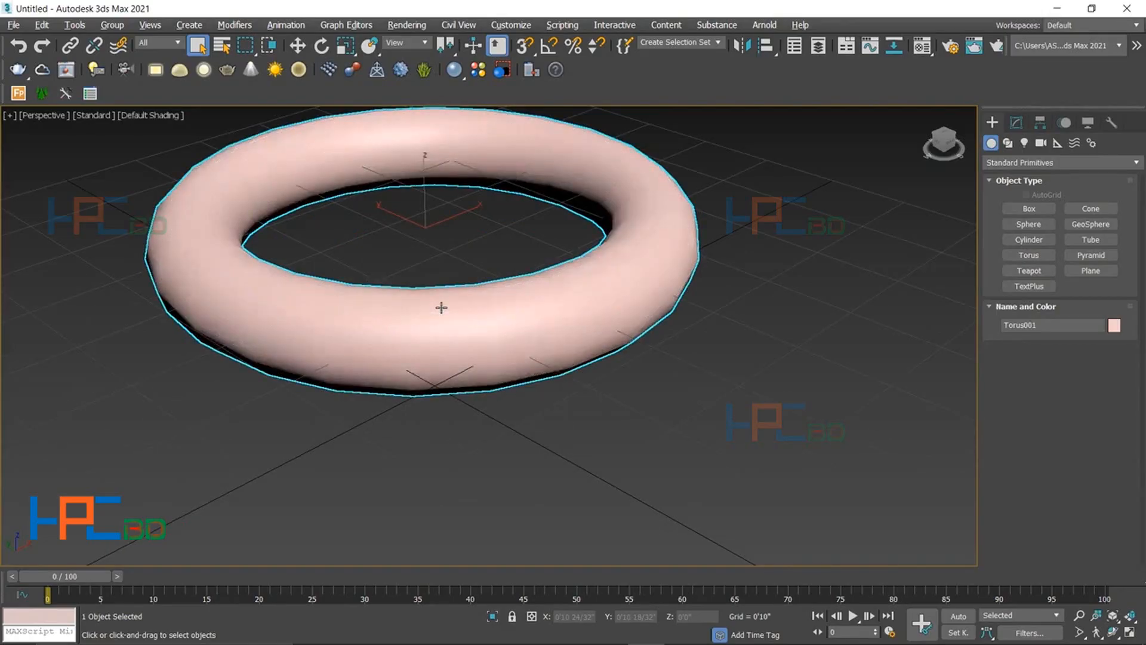
{"action": "scroll", "coordinate": [443, 302], "scroll_direction": "down", "scroll_amount": 2}
{"action": "scroll", "coordinate": [447, 275], "scroll_direction": "down", "scroll_amount": 2}
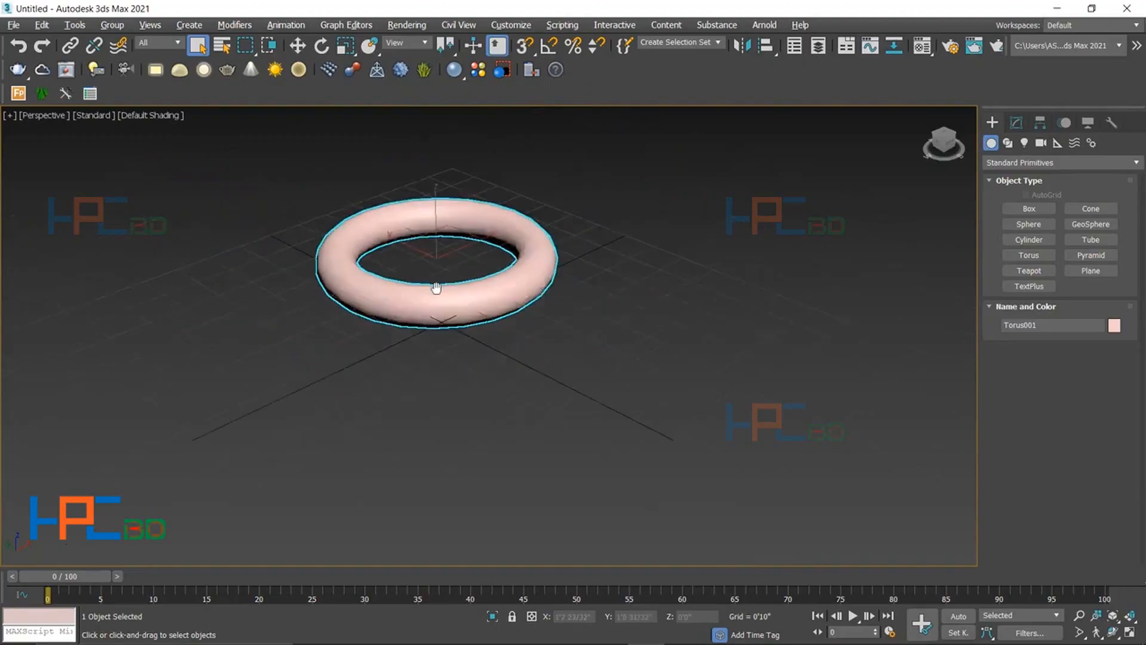
{"action": "middle_click_drag", "start_coordinate": [437, 288], "coordinate": [425, 299]}
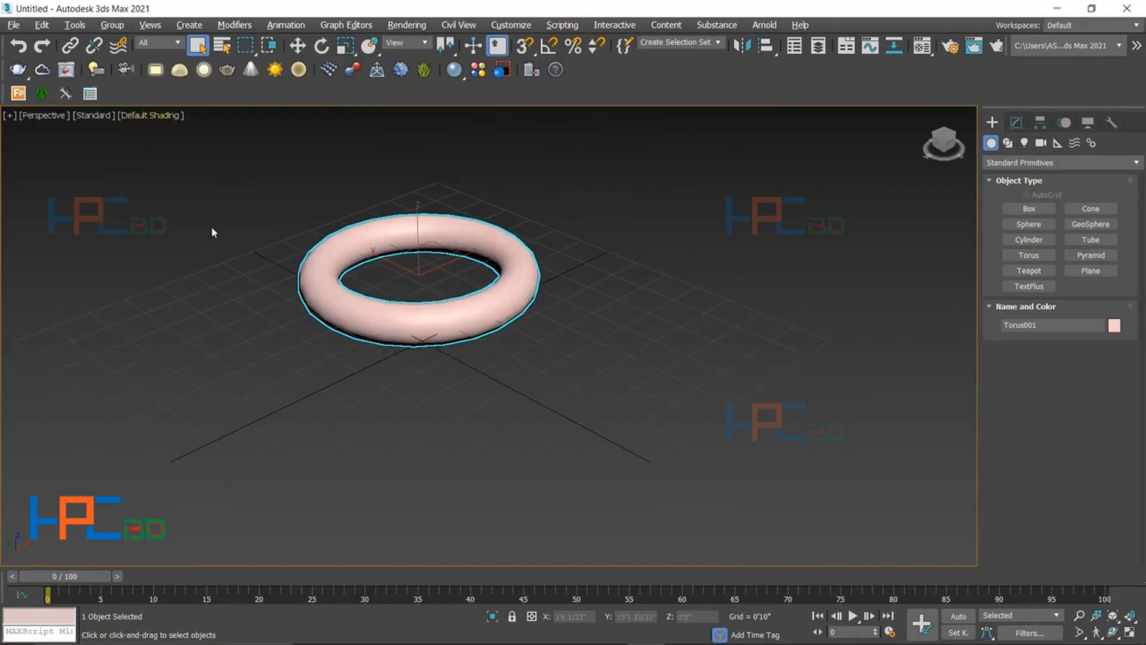
- Set the Perspective viewport to show Edged Faces and deselect the torus
{"action": "left_click", "coordinate": [166, 115]}
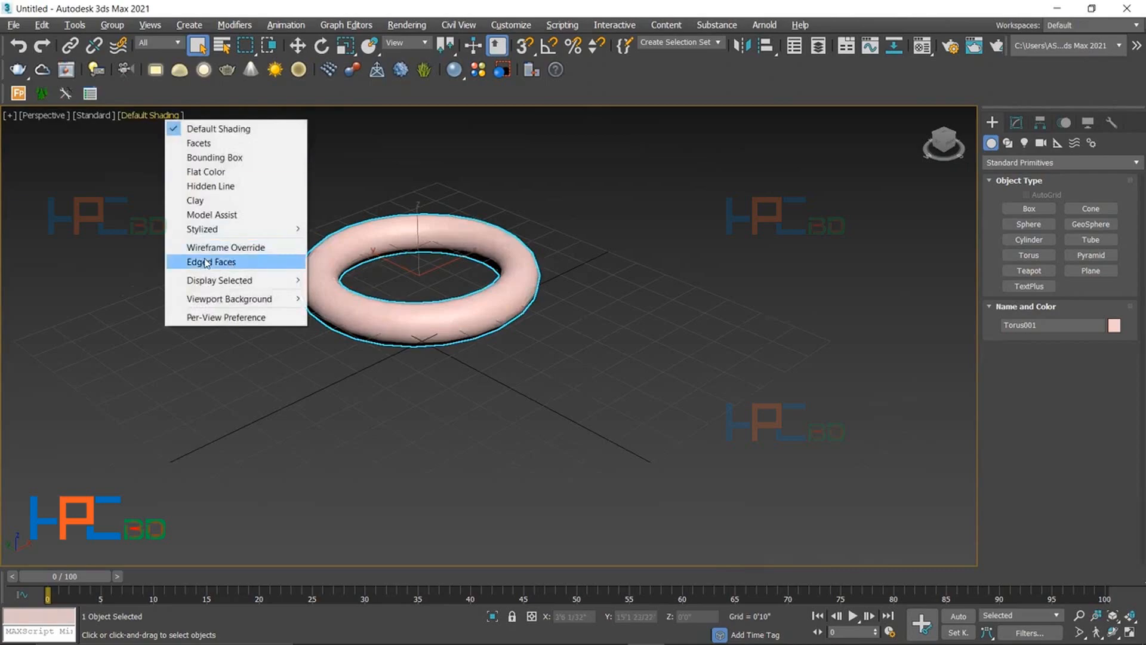
{"action": "left_click", "coordinate": [204, 263]}
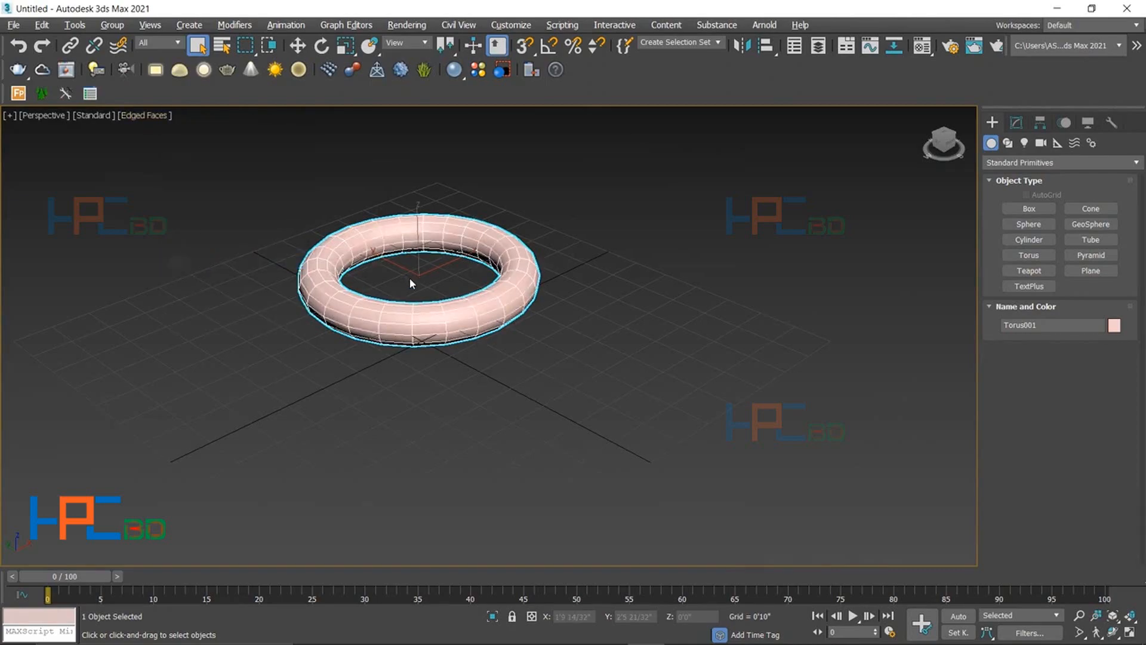
{"action": "scroll", "coordinate": [409, 279], "scroll_direction": "up", "scroll_amount": 3}
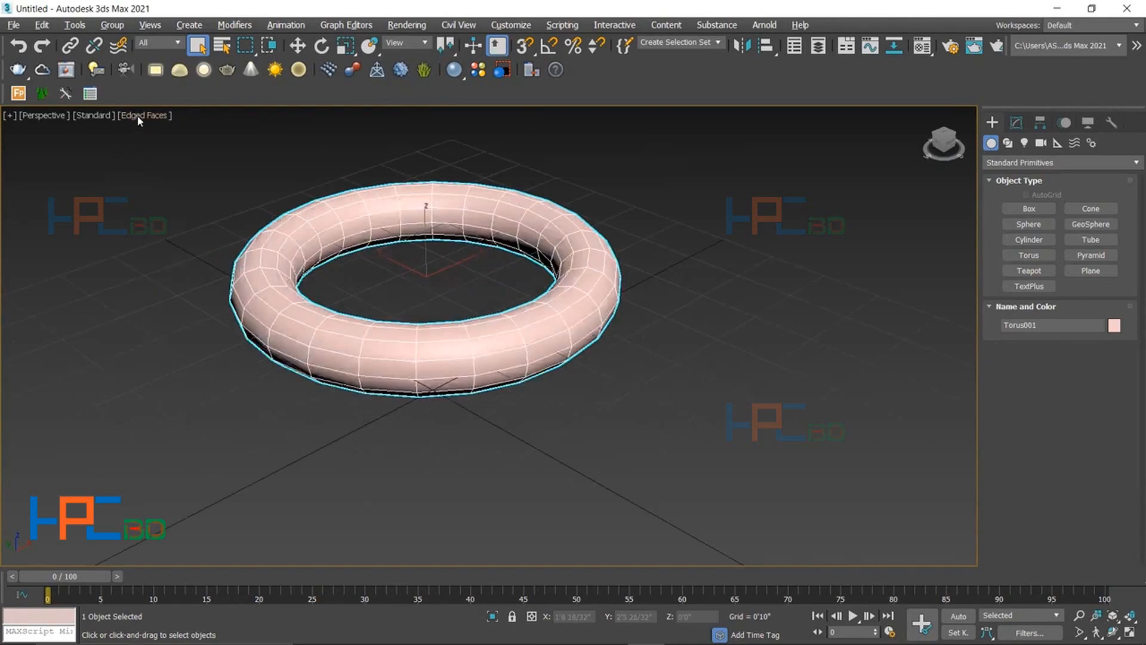
{"action": "scroll", "coordinate": [138, 121], "scroll_direction": "up", "scroll_amount": 4}
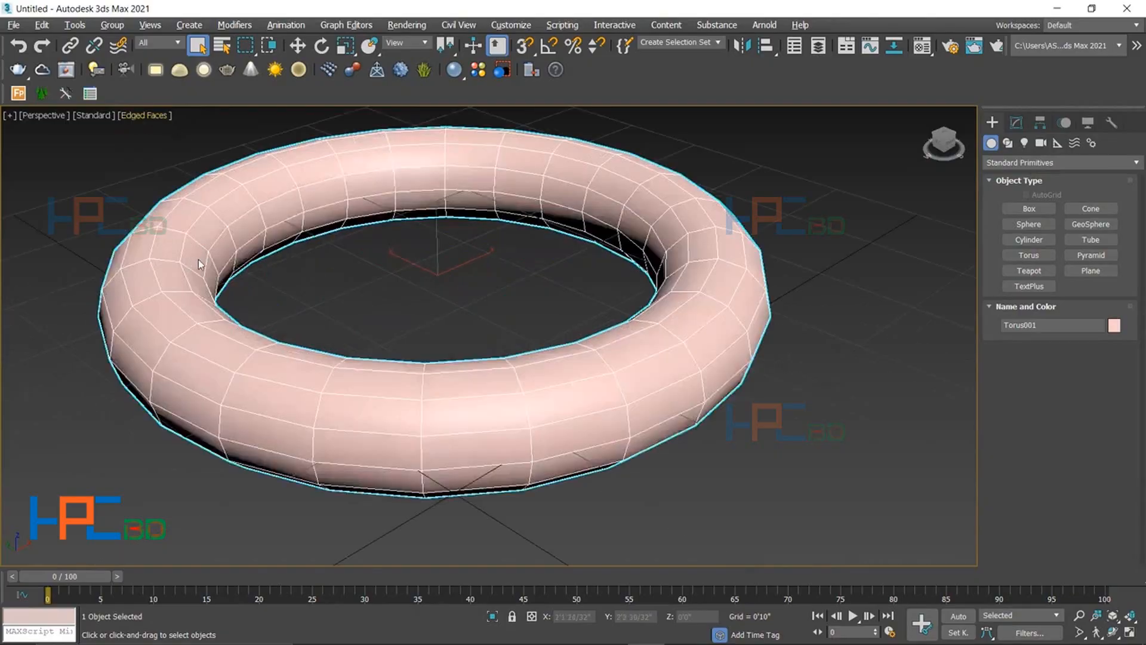
{"action": "left_click", "coordinate": [137, 119]}
{"action": "left_click", "coordinate": [432, 283]}
{"action": "left_click", "coordinate": [431, 285]}
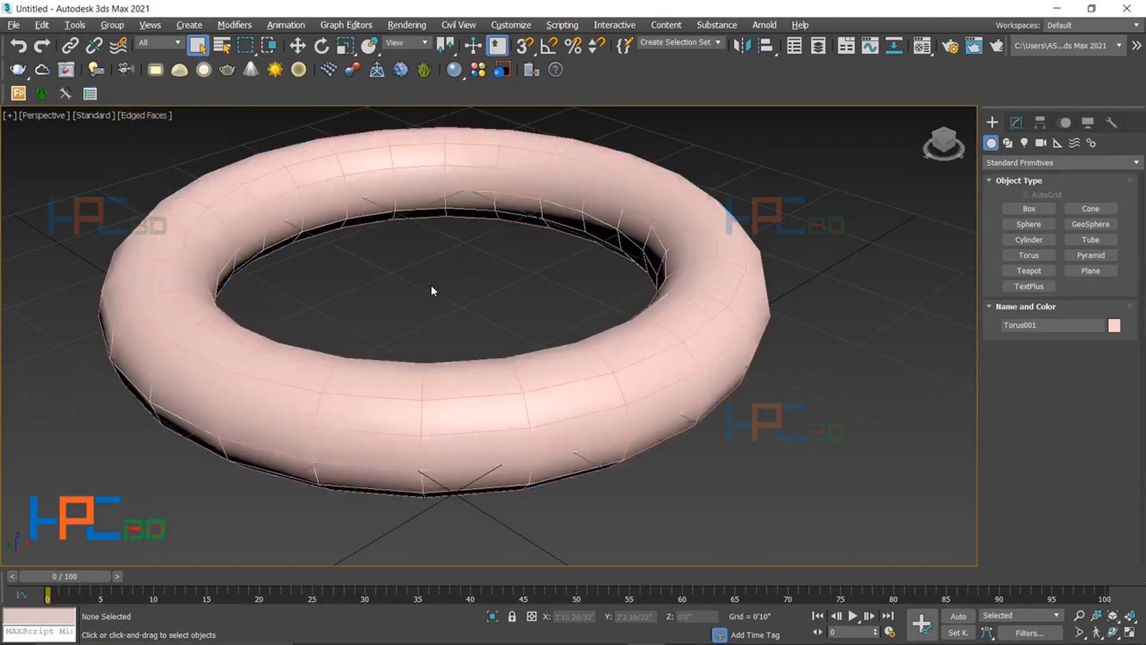
{"action": "scroll", "coordinate": [428, 283], "scroll_direction": "down", "scroll_amount": 4}
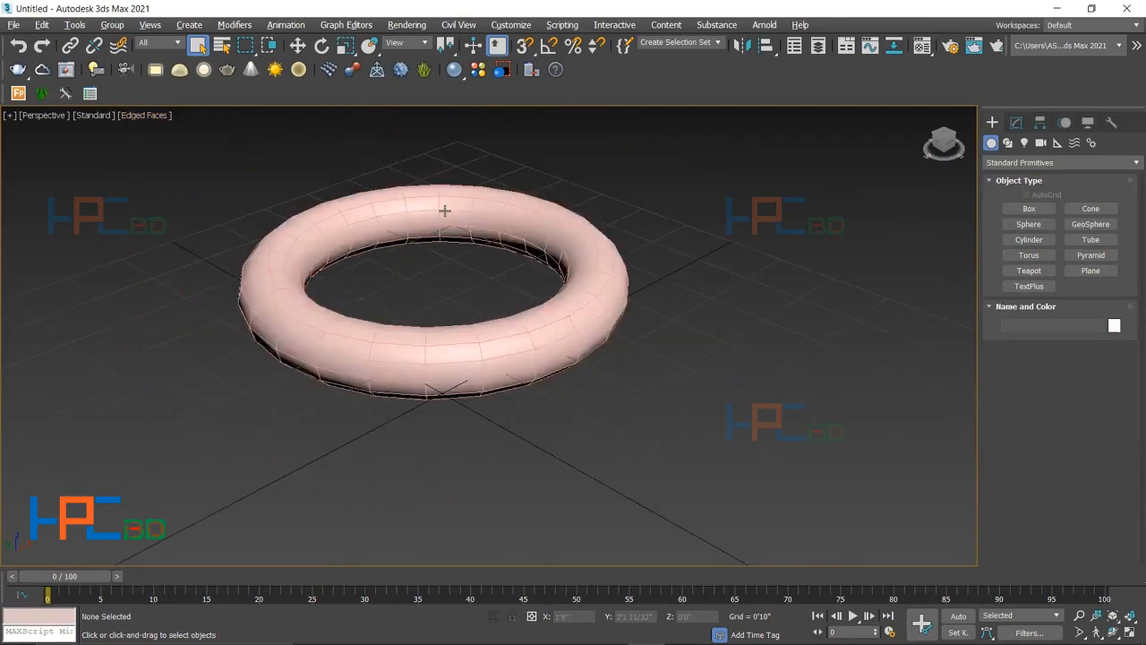
- Select the torus and change its object color to the dark green in the 3ds Max palette
{"action": "left_click", "coordinate": [520, 352]}
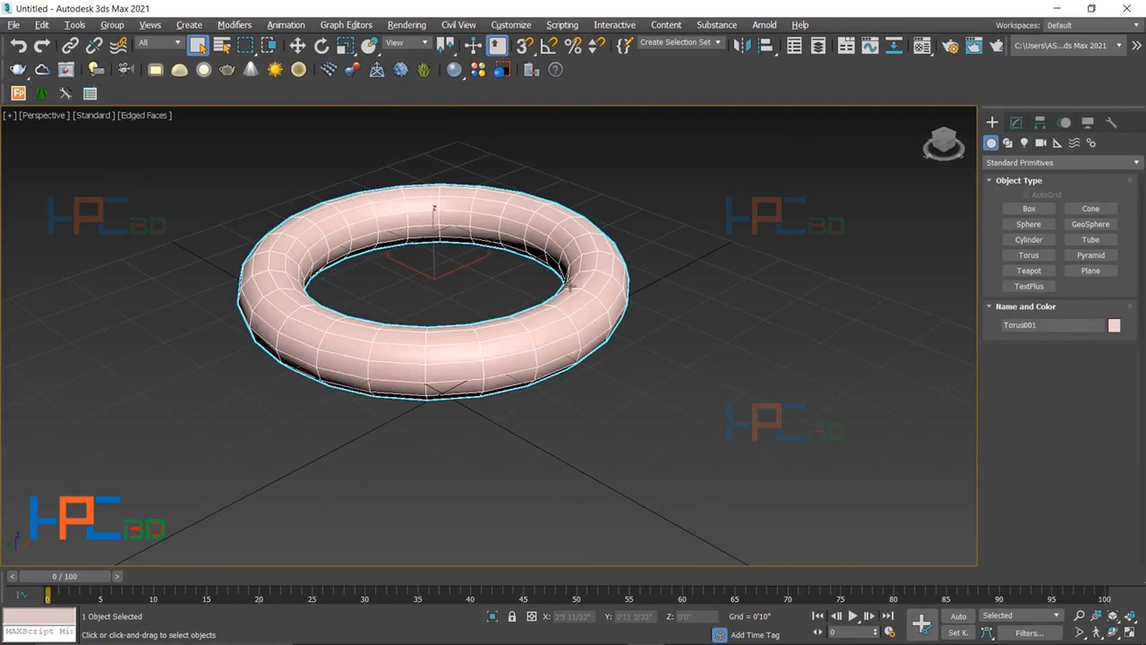
{"action": "left_click", "coordinate": [1019, 123]}
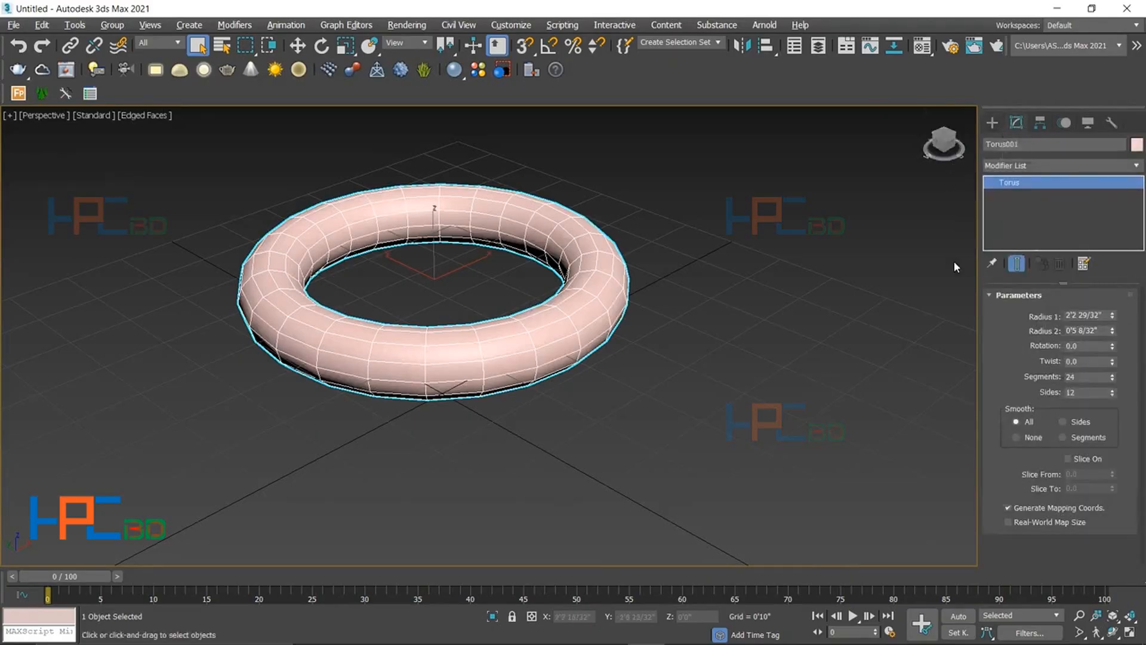
{"action": "left_click", "coordinate": [1033, 144]}
{"action": "left_click", "coordinate": [1129, 144]}
{"action": "left_click", "coordinate": [1135, 145]}
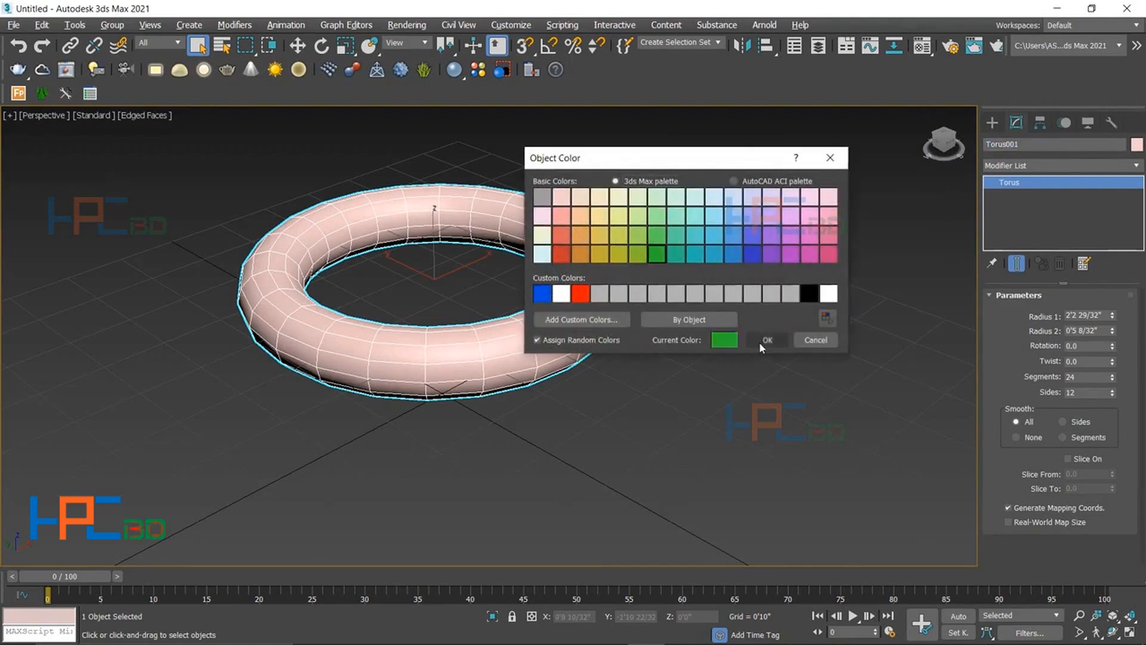
{"action": "left_click", "coordinate": [766, 340]}
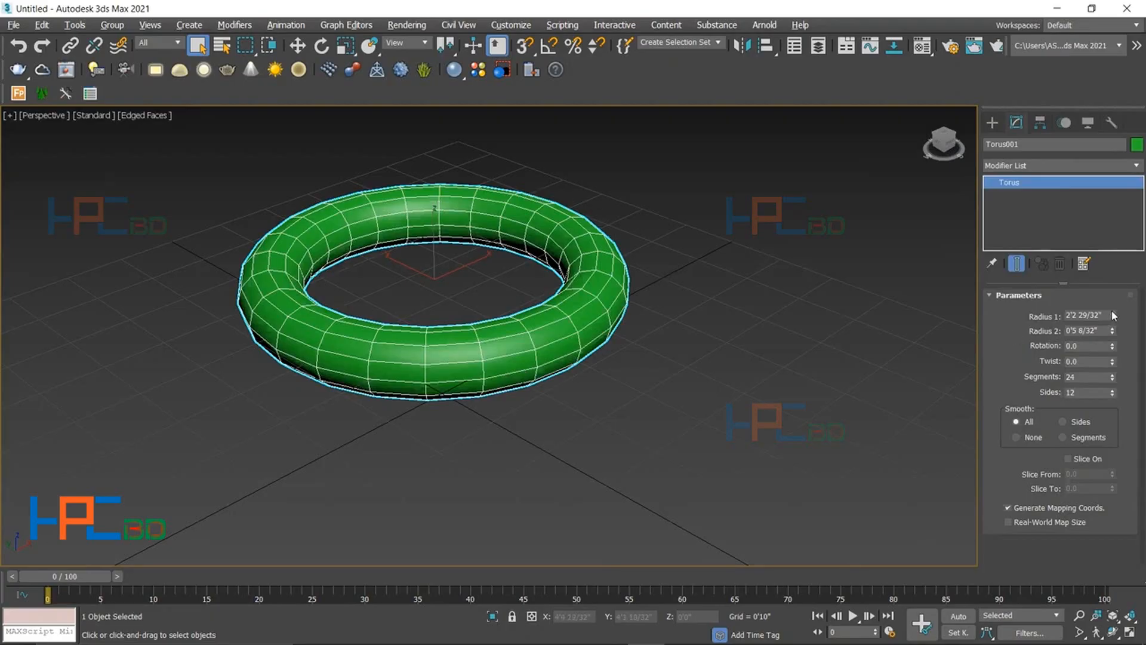
- Enlarge the torus's Radius 1 to about 2'6 13/32", trying a smaller radius and undoing that reduction
{"action": "left_click_drag", "start_coordinate": [1113, 315], "coordinate": [1059, 311]}
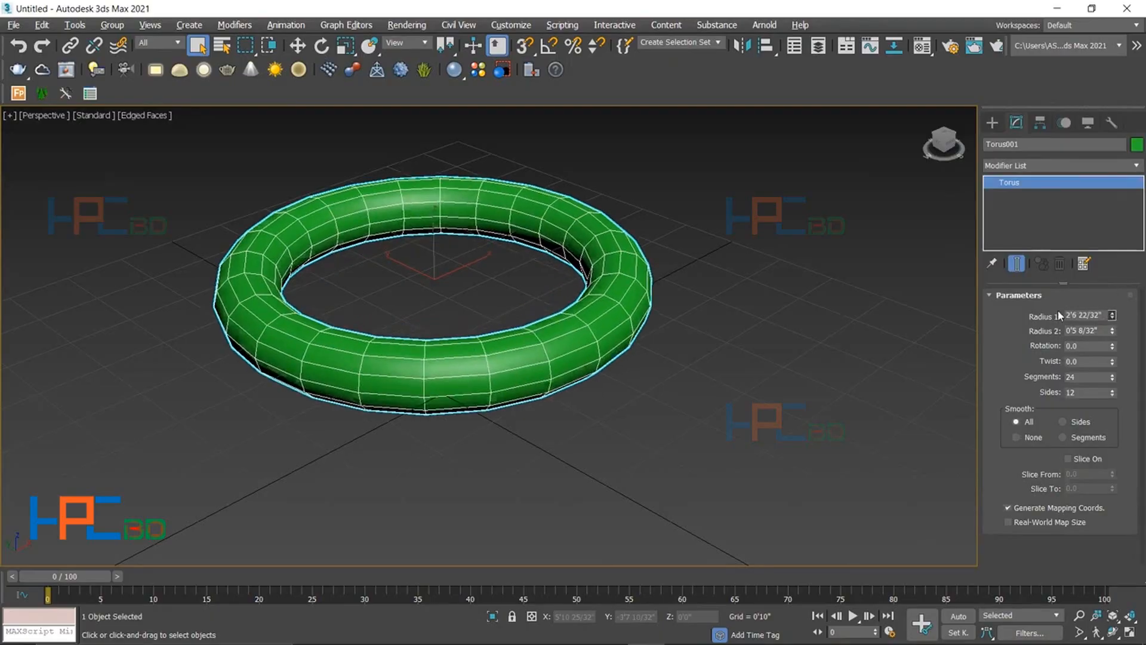
{"action": "left_click_drag", "start_coordinate": [1058, 311], "coordinate": [1093, 320]}
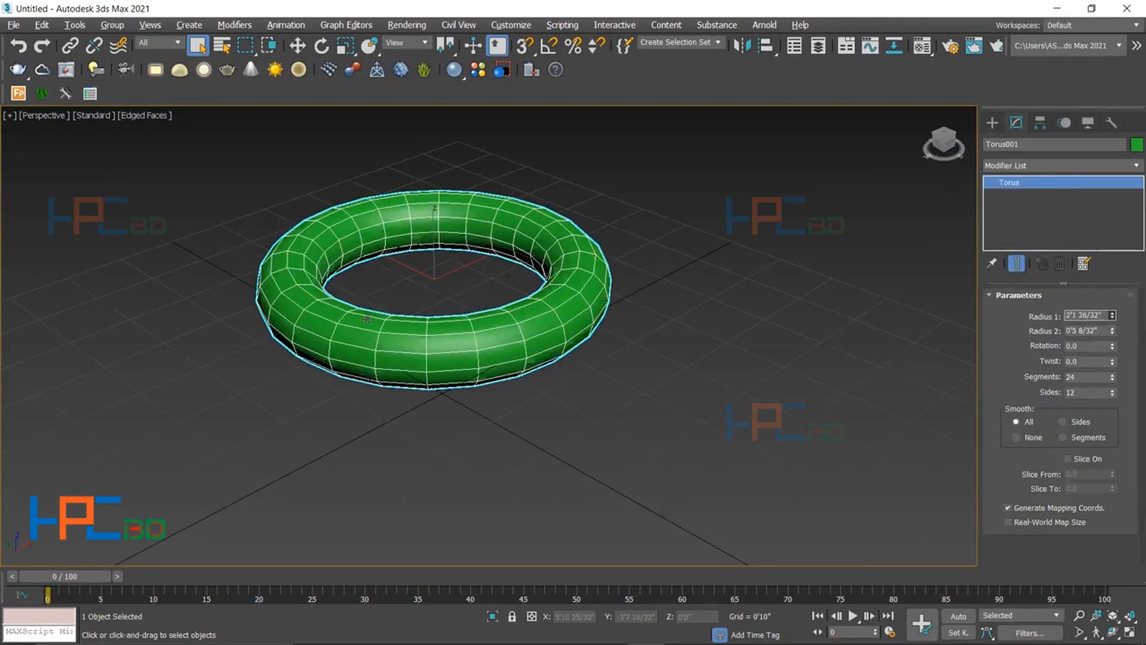
{"action": "key", "text": "ctrl+z"}
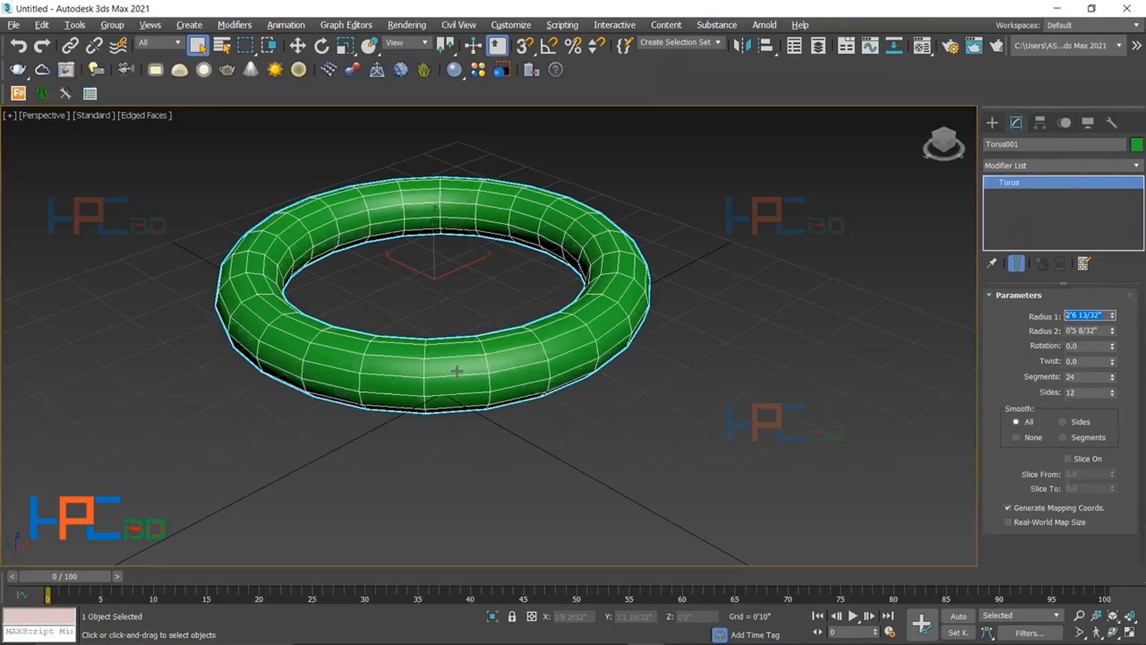
- Deselect the torus, hide its edged faces, and inspect its smooth shaded surface up close
{"action": "key", "text": "ctrl+d"}
{"action": "key", "text": "F4"}
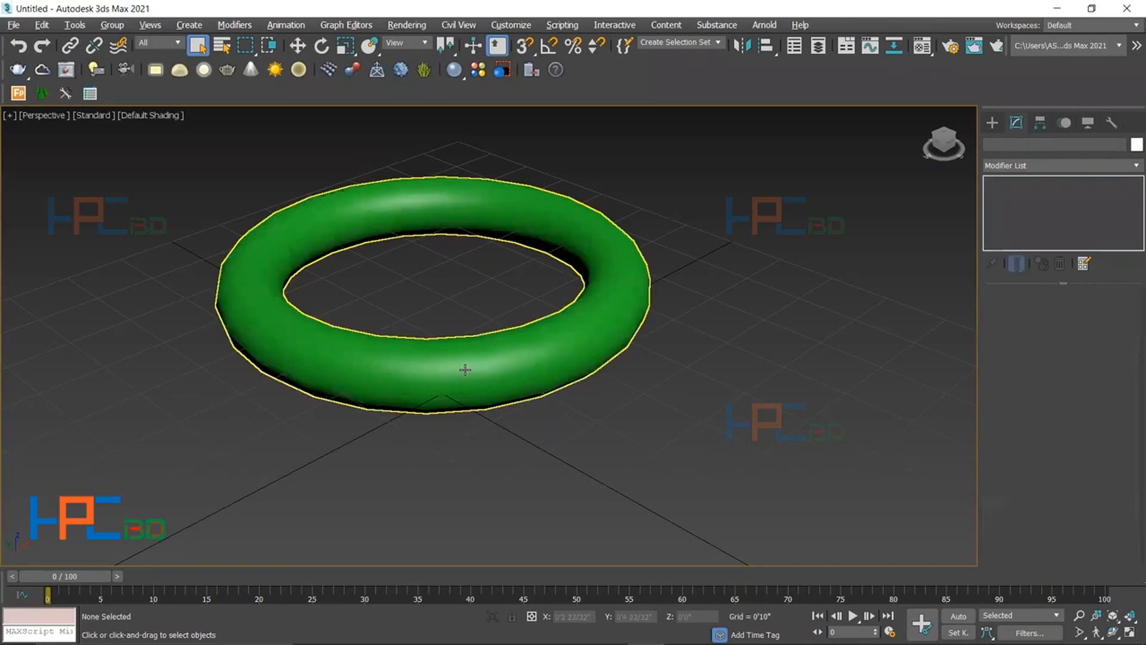
{"action": "middle_click_drag", "start_coordinate": [465, 373], "coordinate": [465, 371]}
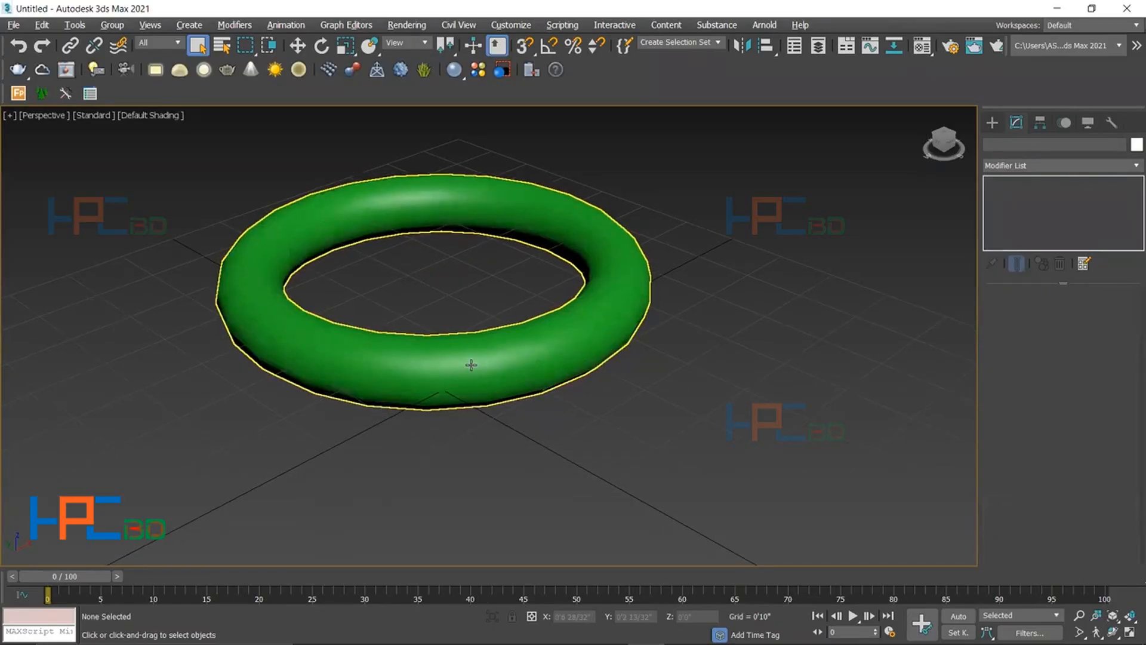
{"action": "scroll", "coordinate": [471, 365], "scroll_direction": "up", "scroll_amount": 3}
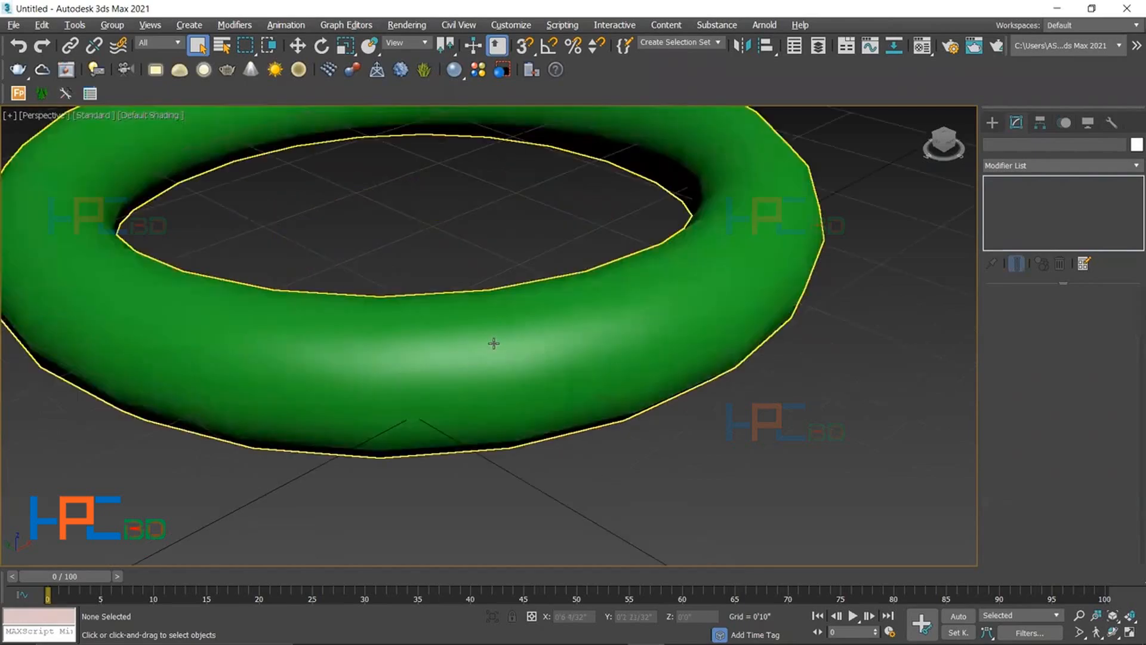
{"action": "scroll", "coordinate": [493, 344], "scroll_direction": "down", "scroll_amount": 2}
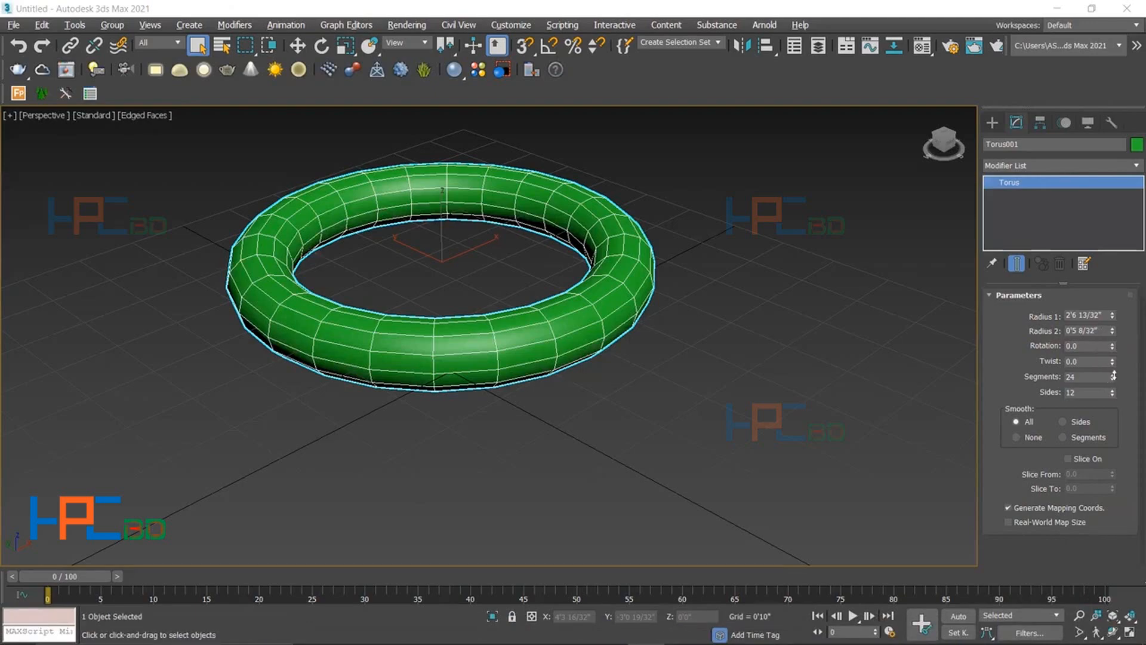
- Increase the torus's segments to 29
{"action": "left_click_drag", "start_coordinate": [1113, 375], "coordinate": [1114, 364]}
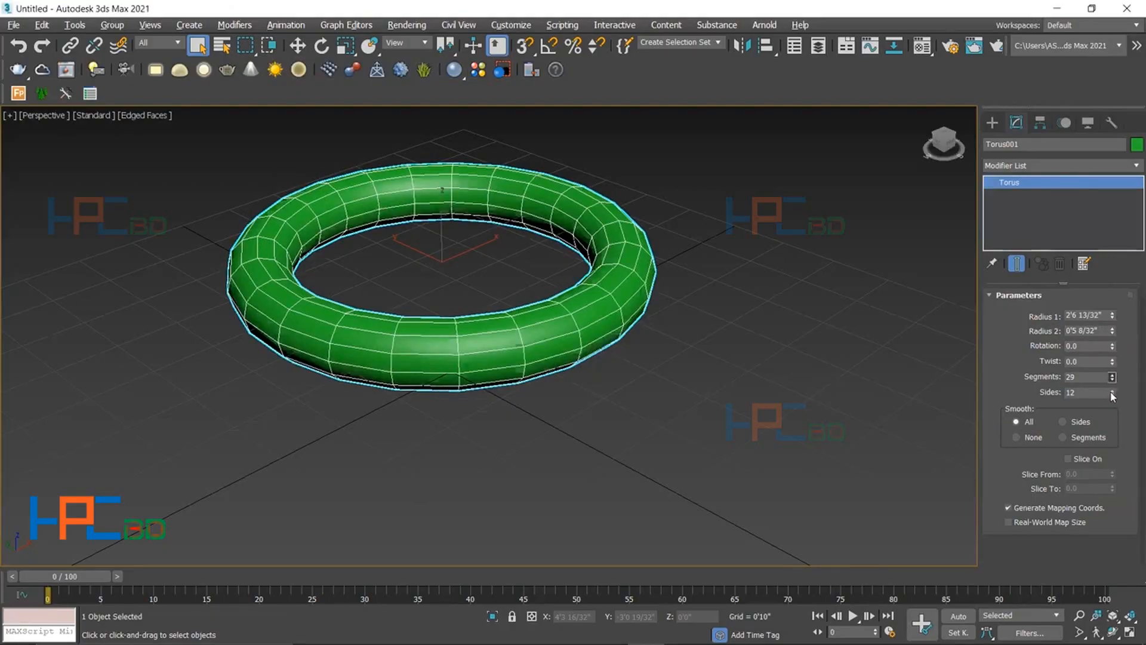
- Try the torus with 32 segments, the minimum of 3, 4 and 12 segments
{"action": "left_click_drag", "start_coordinate": [1112, 395], "coordinate": [1113, 383]}
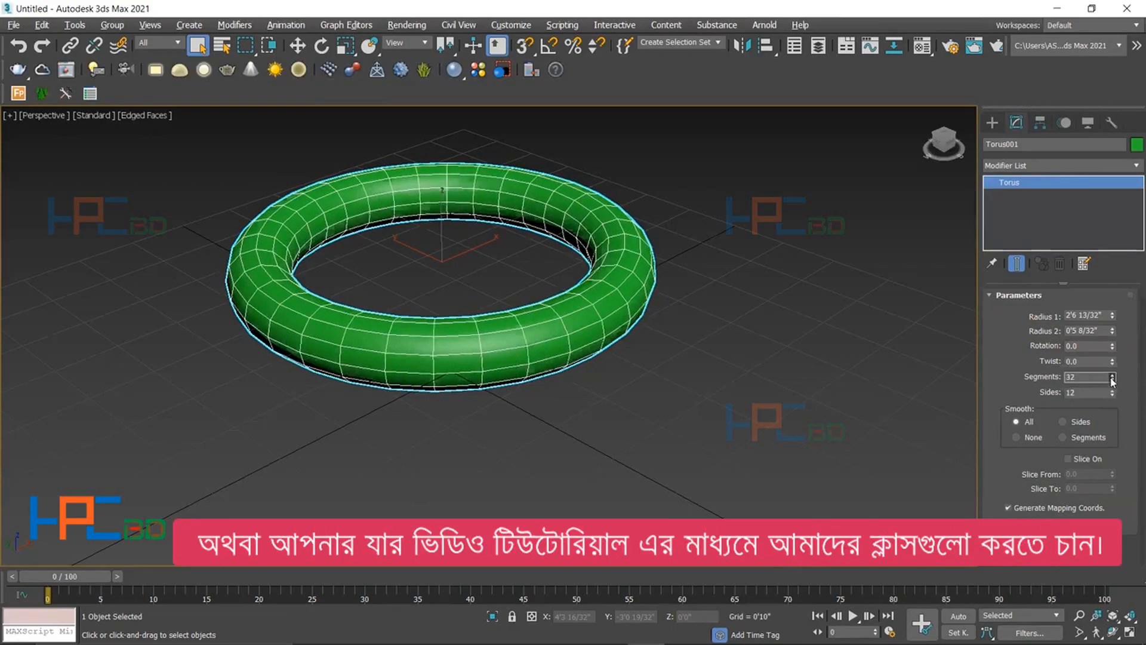
{"action": "right_click", "coordinate": [1113, 380]}
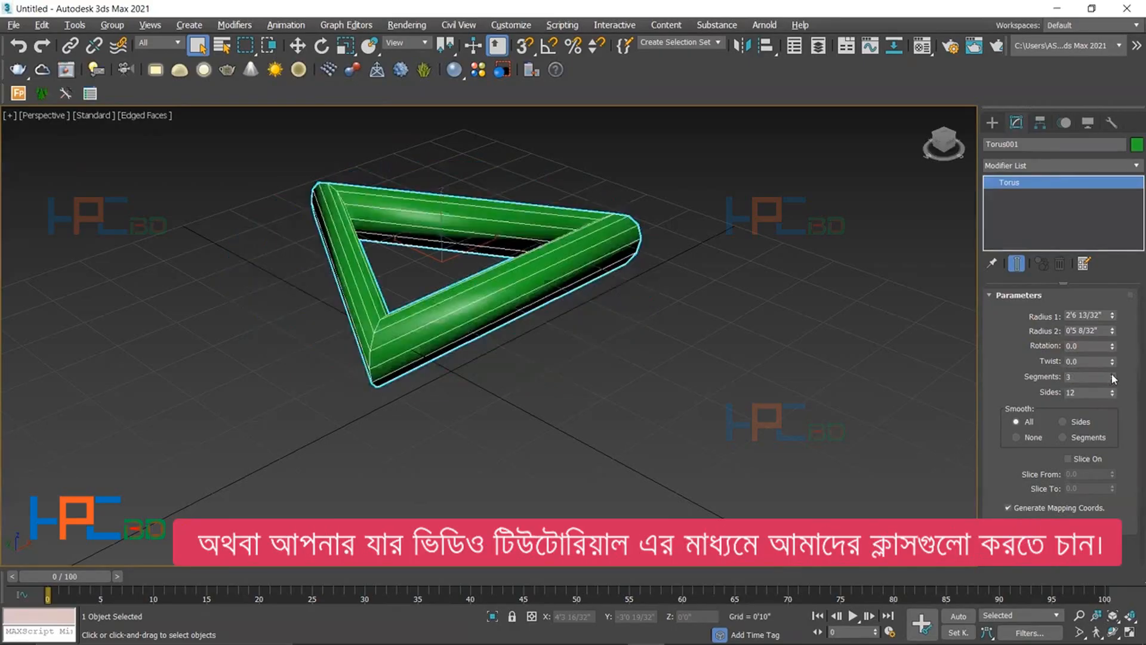
{"action": "left_click", "coordinate": [1112, 374]}
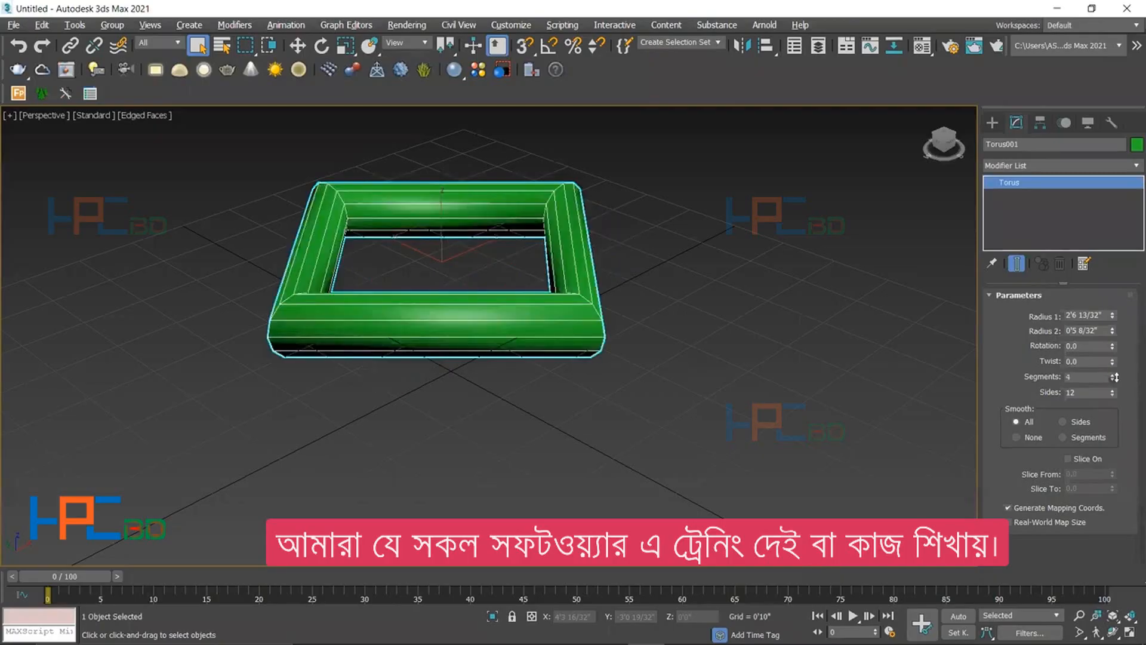
{"action": "left_click", "coordinate": [1114, 380]}
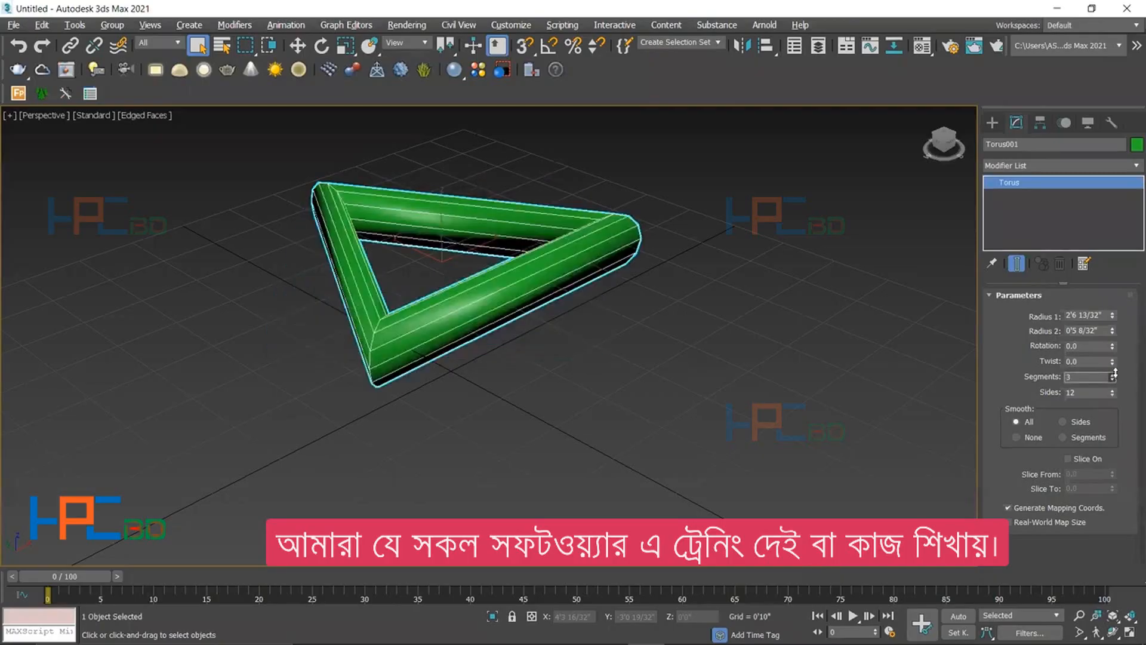
{"action": "left_click_drag", "start_coordinate": [1115, 372], "coordinate": [1112, 332]}
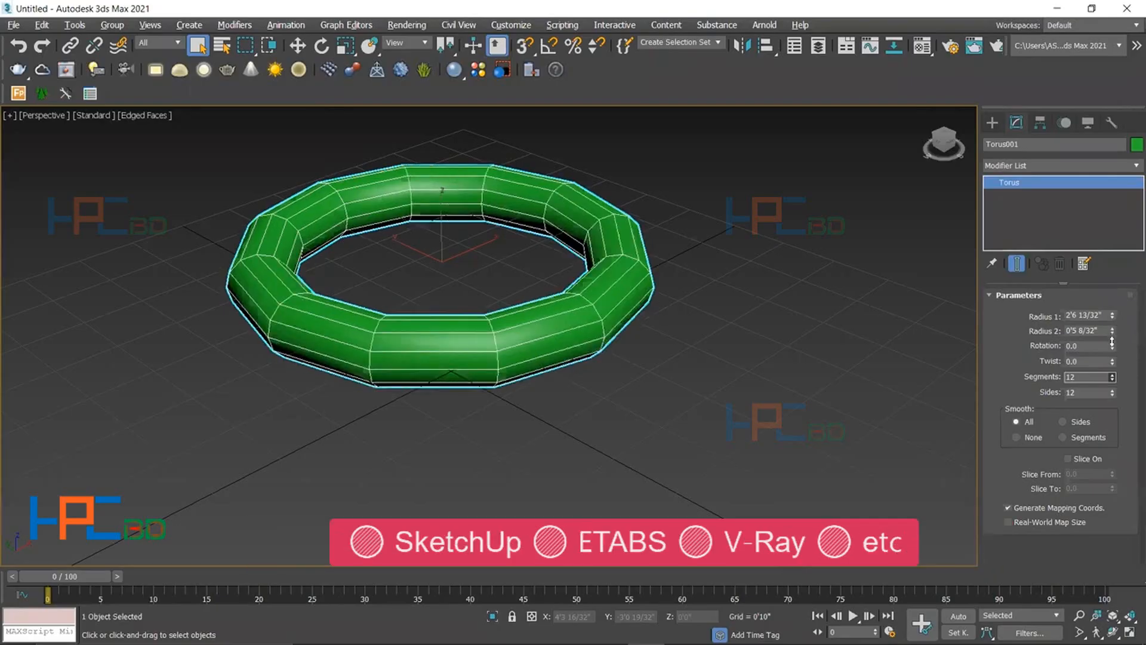
- Try 74, 68, 63 and 53 segments on the torus, and settle on 44
{"action": "type", "text": "74"}
{"action": "key", "text": "Return"}
{"action": "type", "text": "68"}
{"action": "key", "text": "Return"}
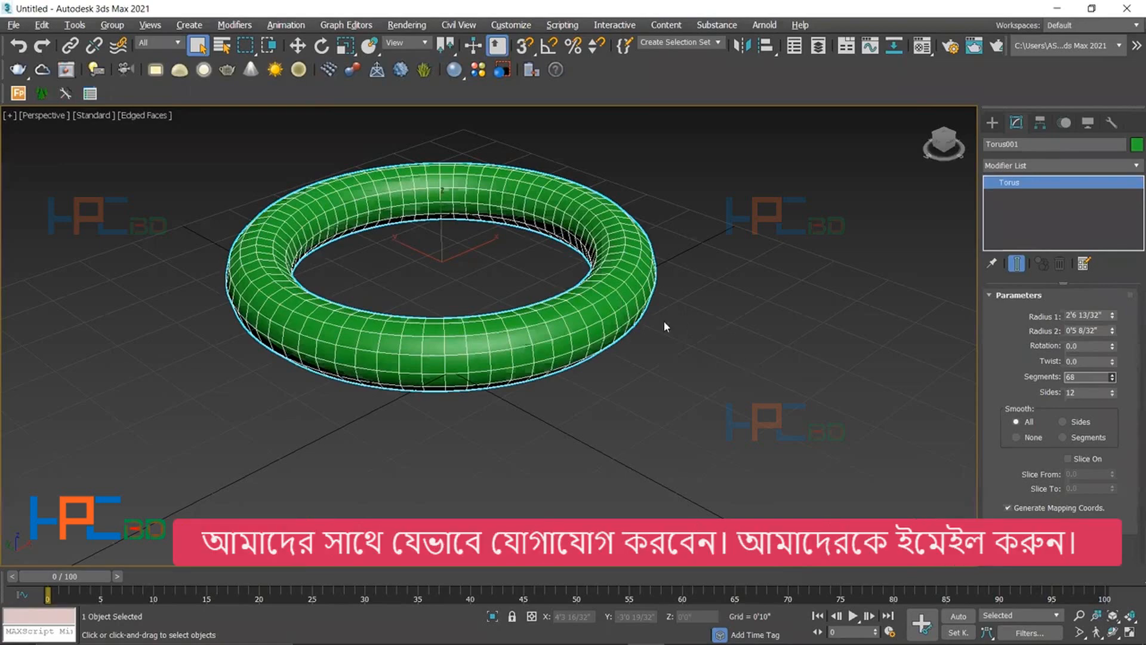
{"action": "type", "text": "63"}
{"action": "key", "text": "Return"}
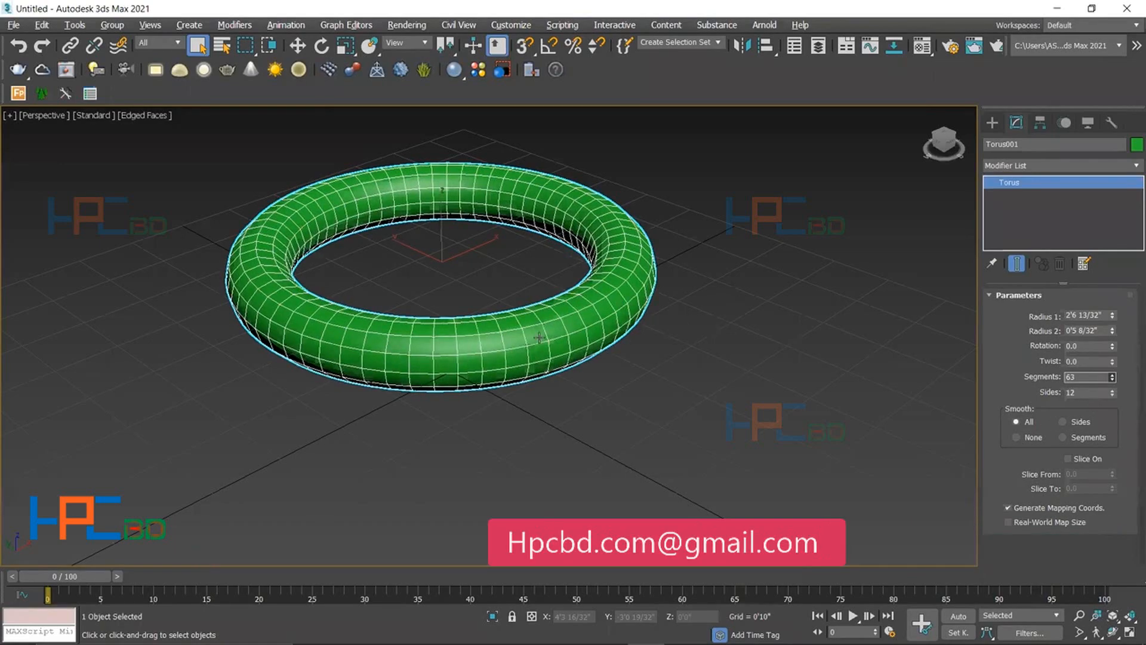
{"action": "type", "text": "53"}
{"action": "key", "text": "Return"}
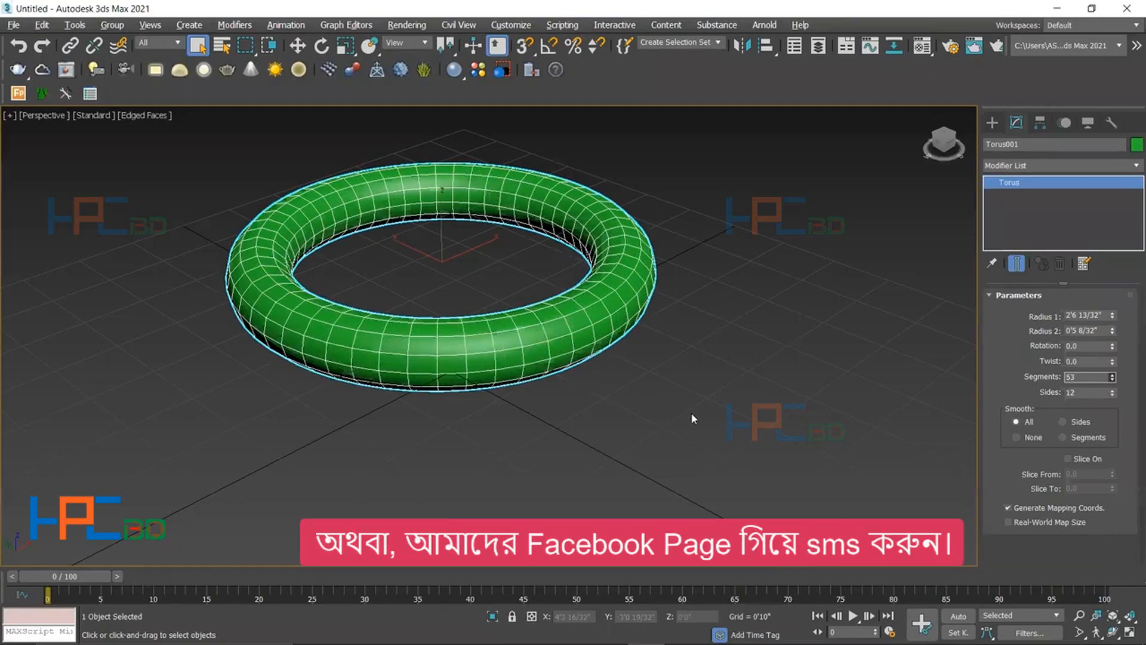
{"action": "type", "text": "44"}
{"action": "key", "text": "Return"}
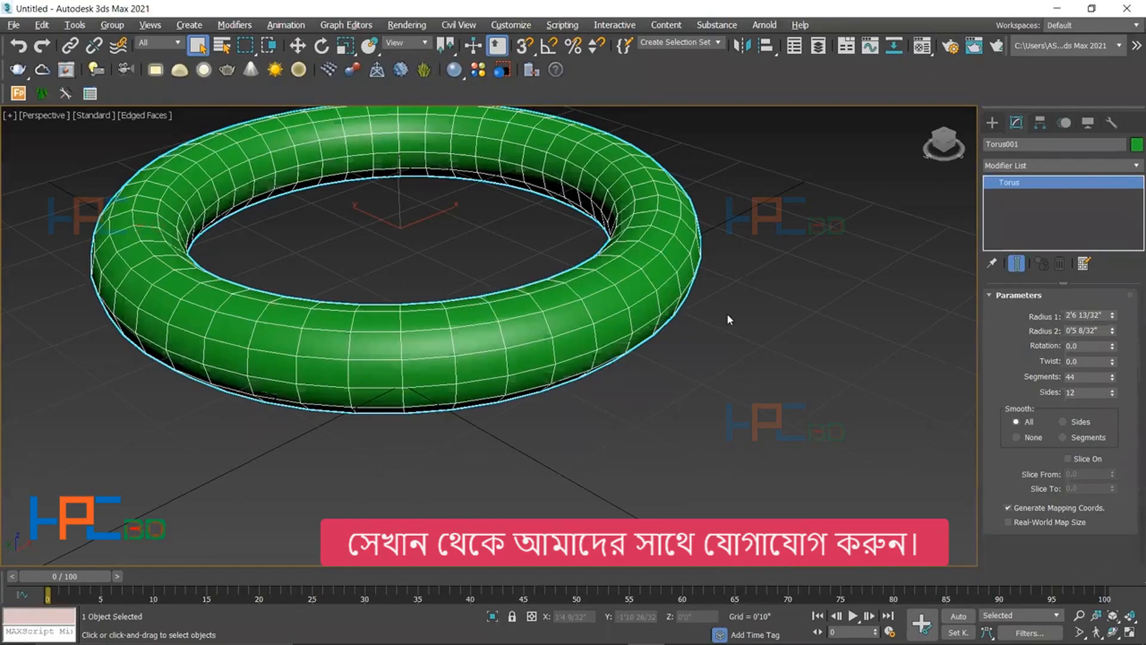
- Try the torus with 3 sides and with 6 sides
{"action": "type", "text": "3"}
{"action": "key", "text": "Return"}
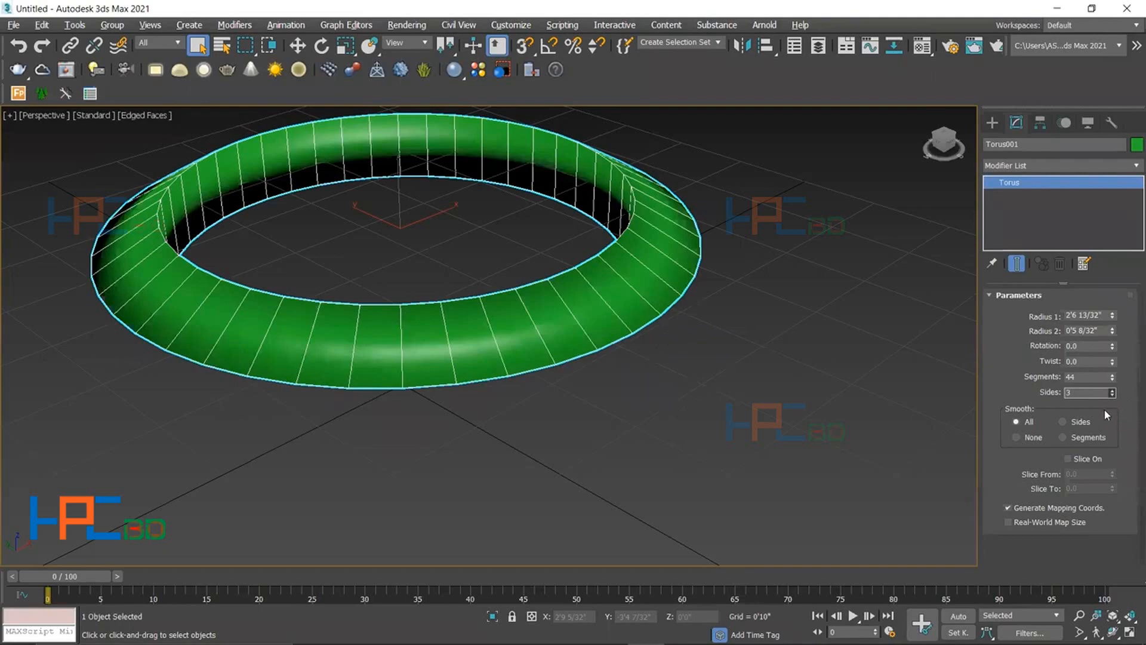
{"action": "type", "text": "6"}
{"action": "key", "text": "Return"}
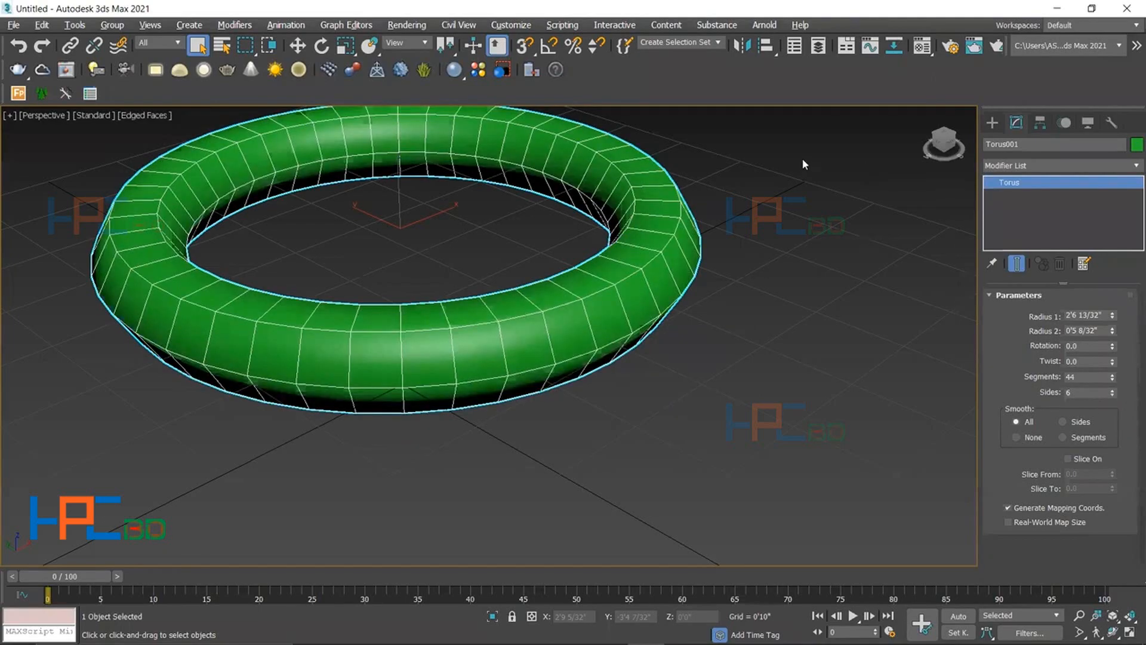
{"action": "scroll", "coordinate": [803, 159], "scroll_direction": "down", "scroll_amount": 3}
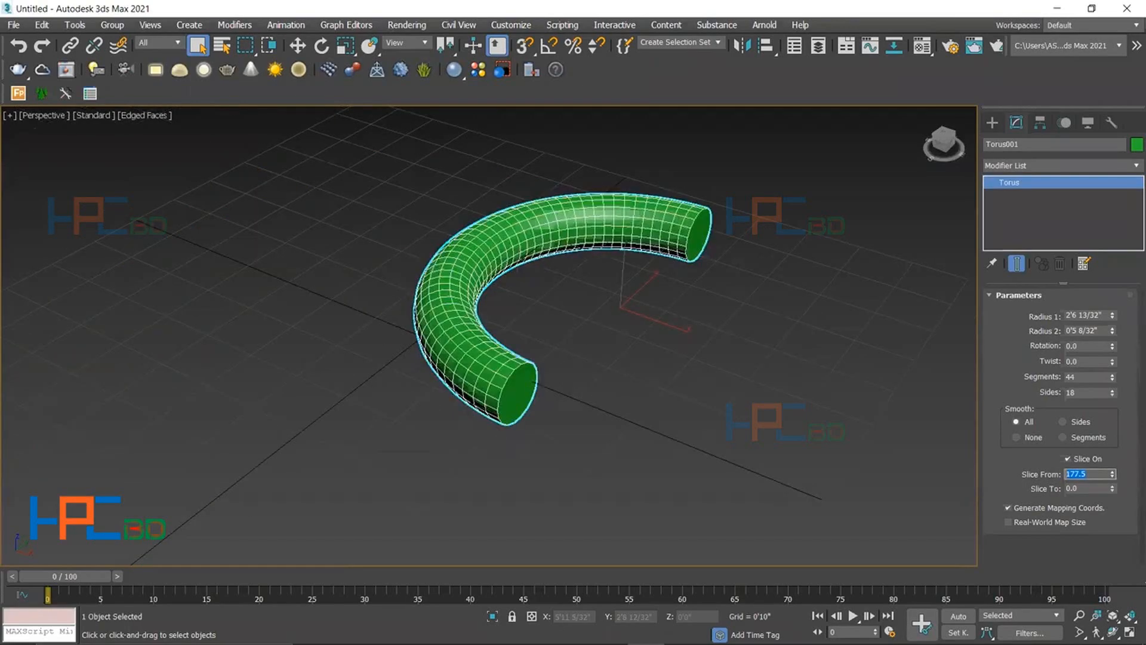
- Try Slice From values of 150 and 200 on the sliced torus, and reset Slice From to 0
{"action": "type", "text": "150"}
{"action": "key", "text": "Return"}
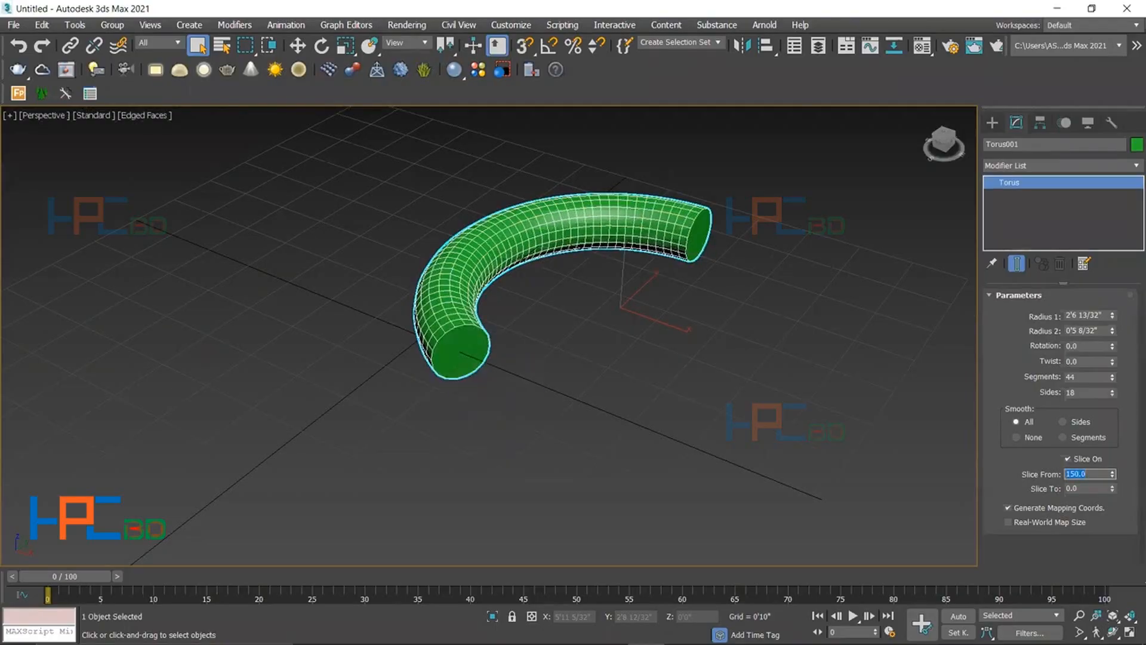
{"action": "type", "text": "200"}
{"action": "key", "text": "Return"}
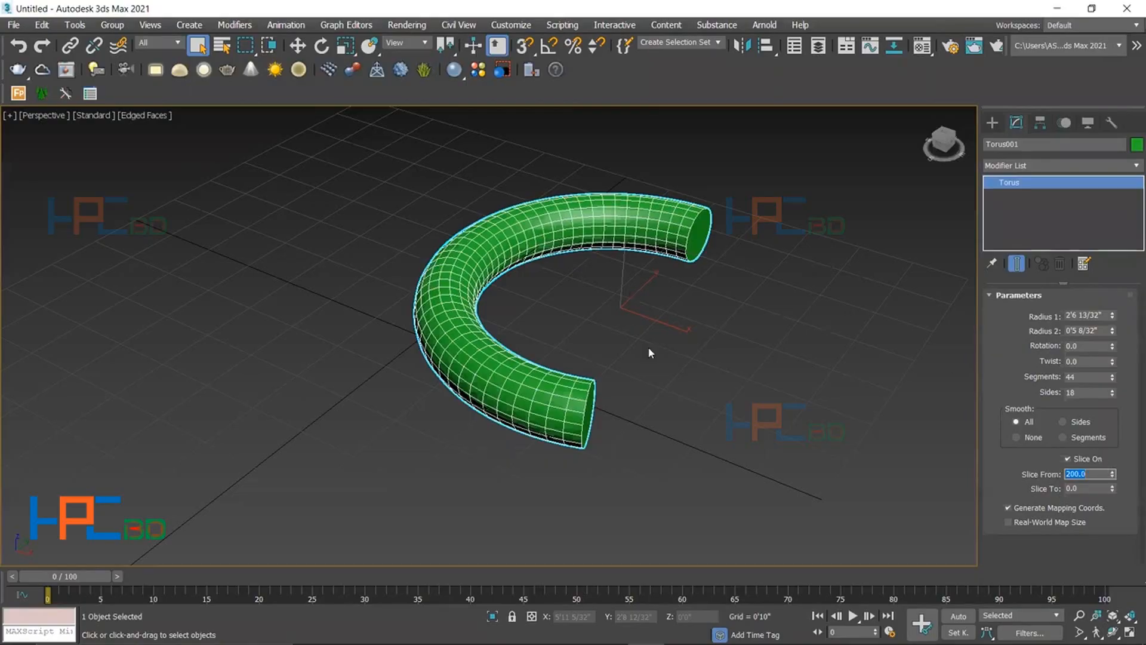
{"action": "type", "text": "0"}
{"action": "key", "text": "Return"}
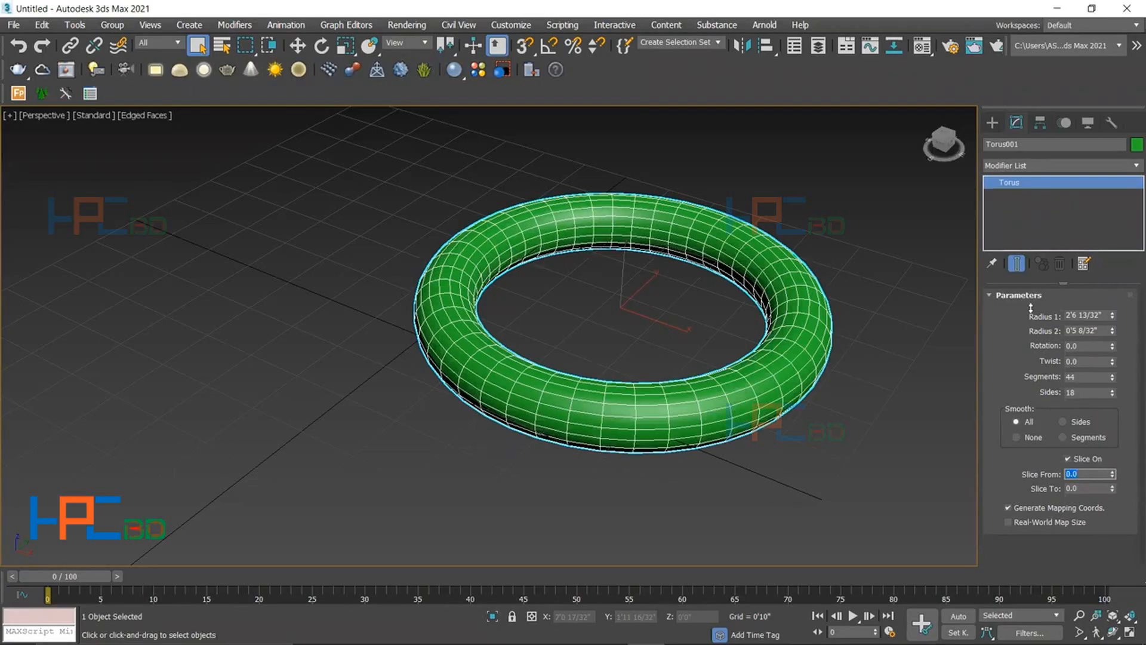
- Vary the torus's Slice To through 167.5 and 175.5 down to 79.0, and turn slicing off
{"action": "left_click", "coordinate": [1112, 486]}
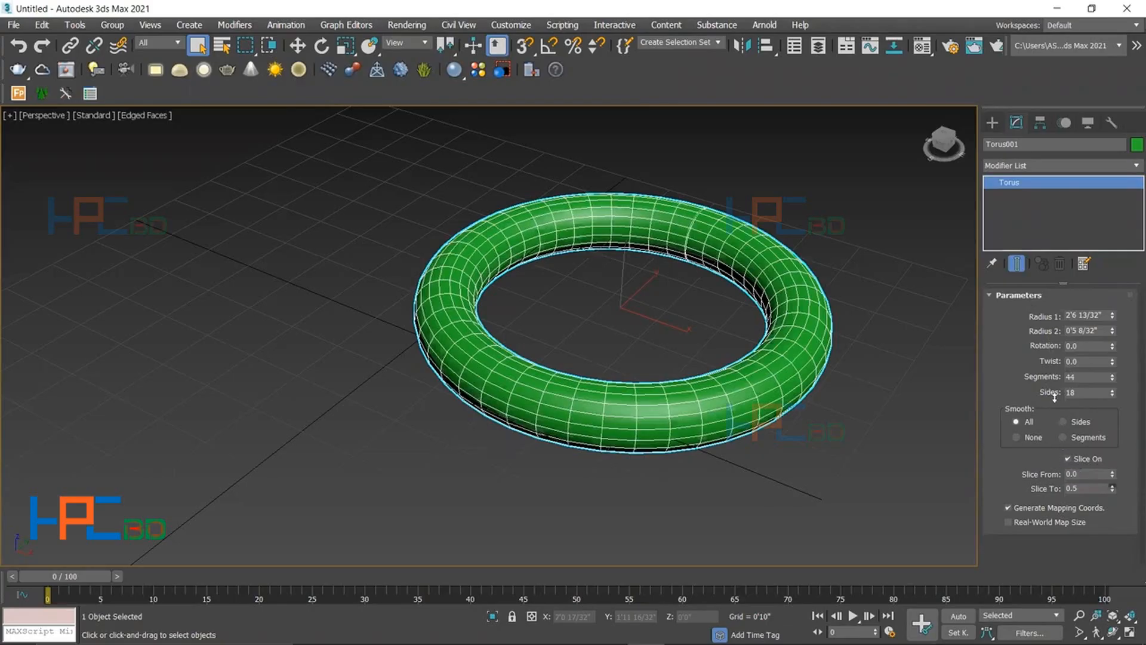
{"action": "mouse_move", "coordinate": [1047, 375]}
{"action": "left_mouse_down"}
{"action": "mouse_move", "coordinate": [1020, 297]}
{"action": "mouse_move", "coordinate": [1043, 393]}
{"action": "left_mouse_up"}
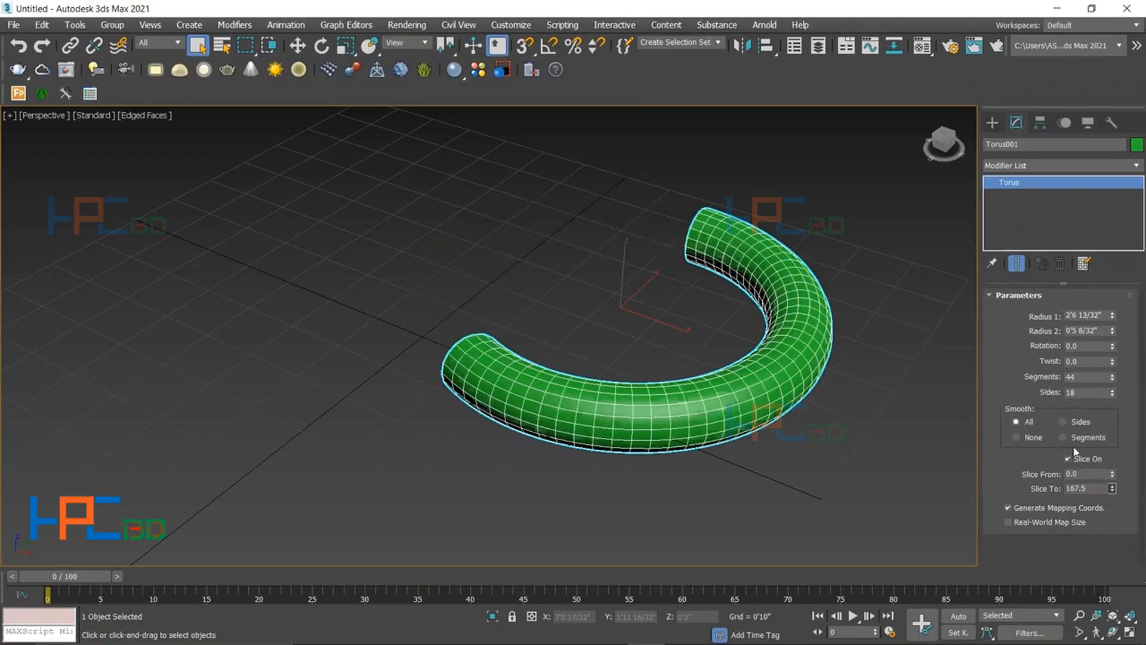
{"action": "left_click_drag", "start_coordinate": [1071, 463], "coordinate": [1072, 453]}
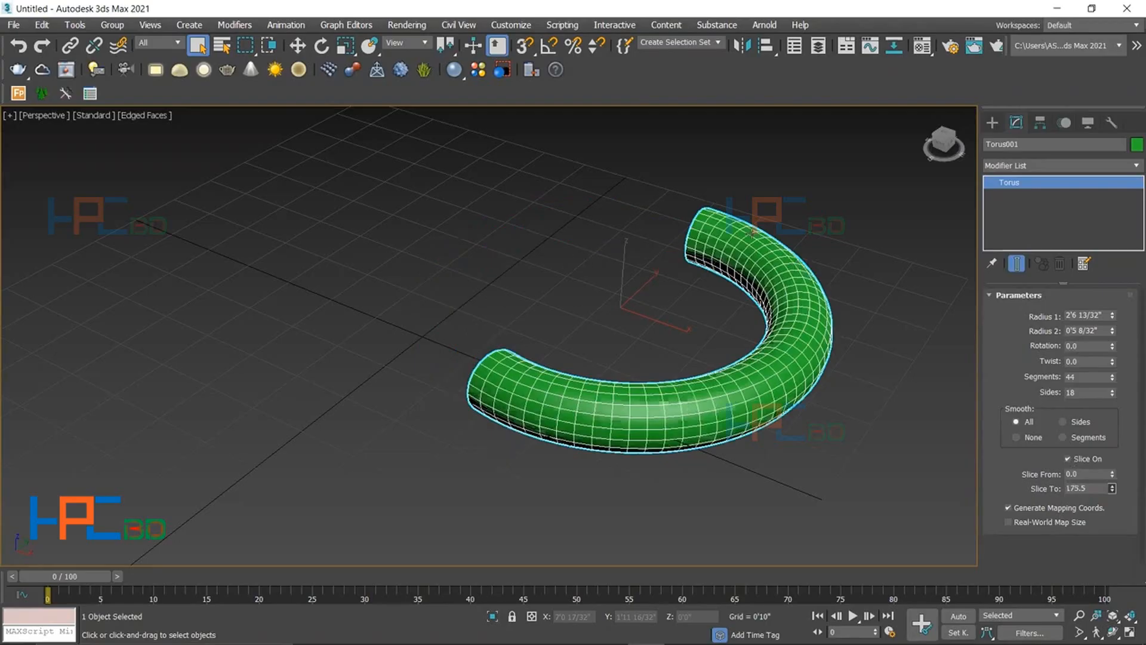
{"action": "left_click_drag", "start_coordinate": [740, 246], "coordinate": [1112, 361]}
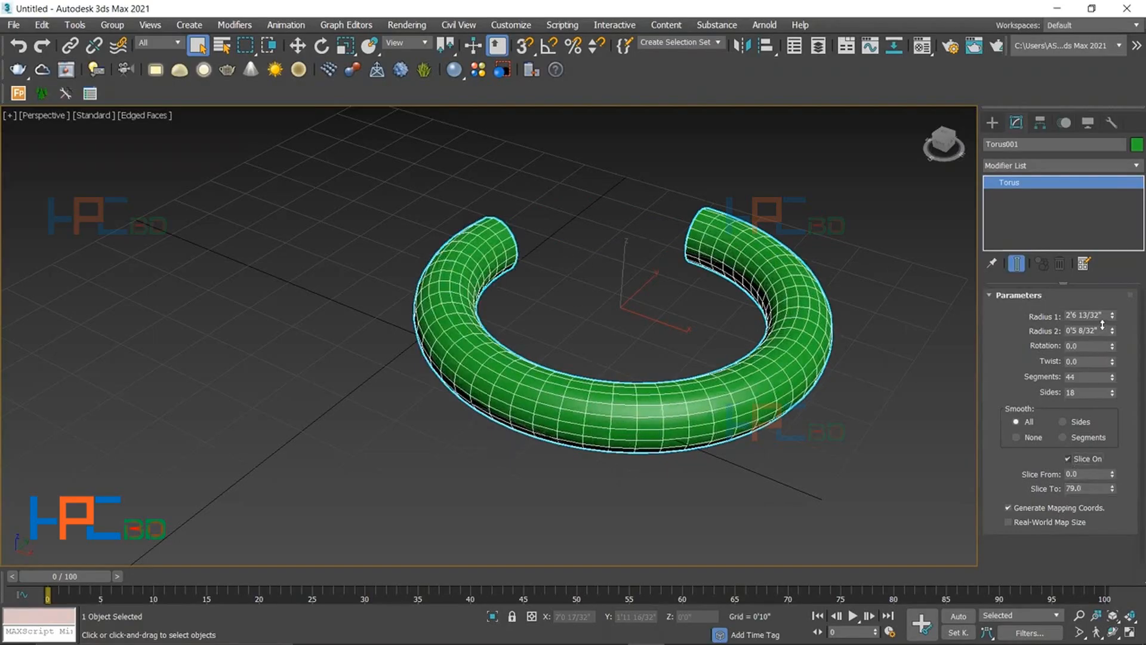
{"action": "left_click", "coordinate": [1069, 458]}
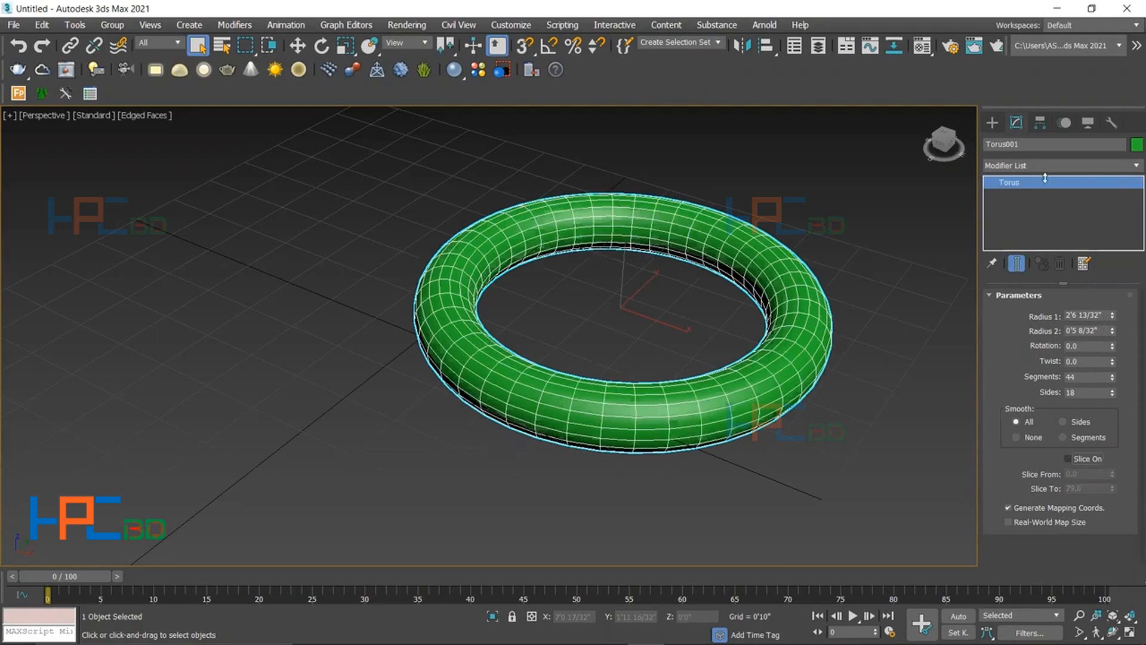
- Try increasing twist on the torus with values such as 845.5, 2095.5 and 3112.0, viewing the seam up close
{"action": "mouse_move", "coordinate": [1113, 361]}
{"action": "left_mouse_down"}
{"action": "mouse_move", "coordinate": [1022, 128]}
{"action": "mouse_move", "coordinate": [996, 12]}
{"action": "mouse_move", "coordinate": [968, 572]}
{"action": "mouse_move", "coordinate": [979, 623]}
{"action": "left_mouse_up"}
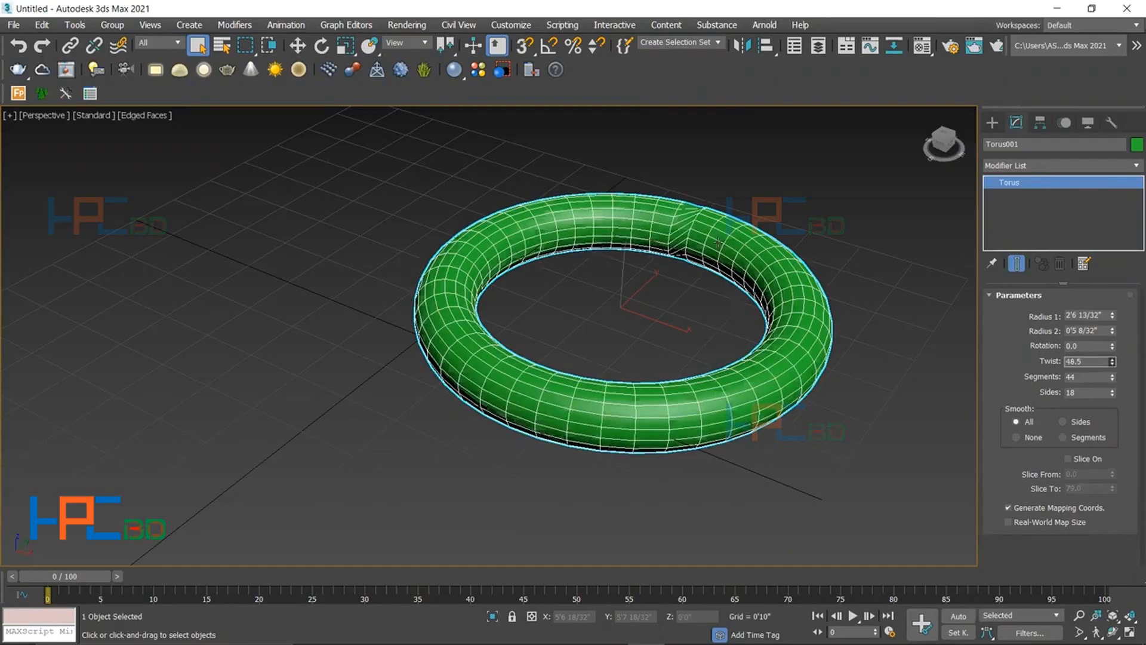
{"action": "left_click_drag", "start_coordinate": [719, 242], "coordinate": [715, 236]}
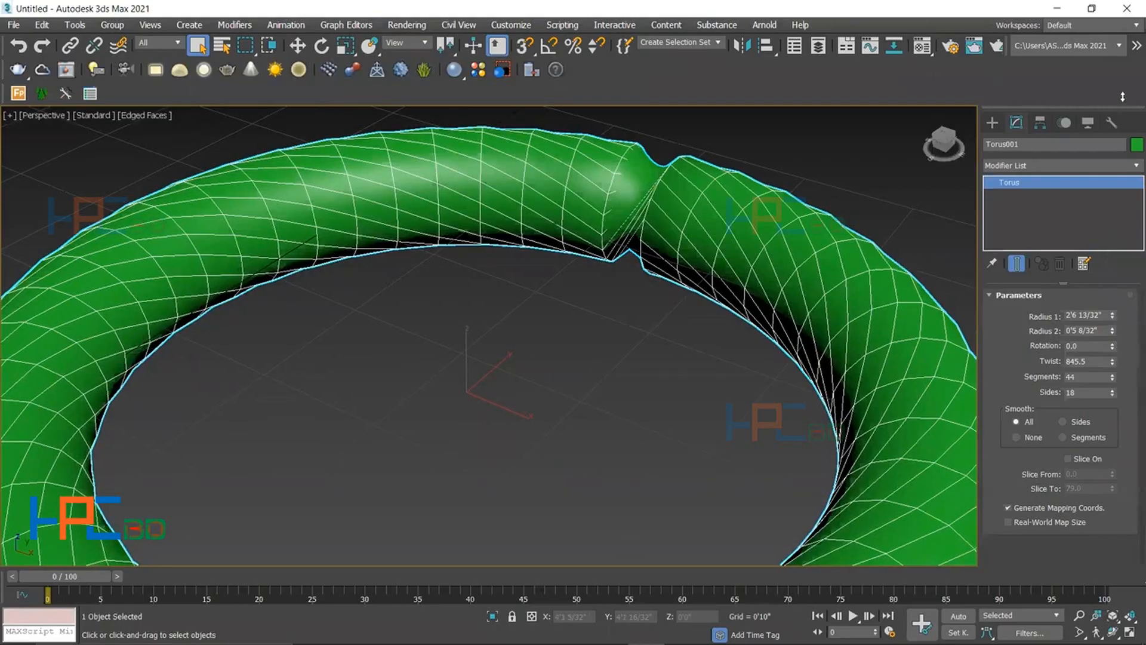
{"action": "left_click_drag", "start_coordinate": [1114, 644], "coordinate": [1073, 338]}
{"action": "left_click_drag", "start_coordinate": [1040, 145], "coordinate": [1038, 615]}
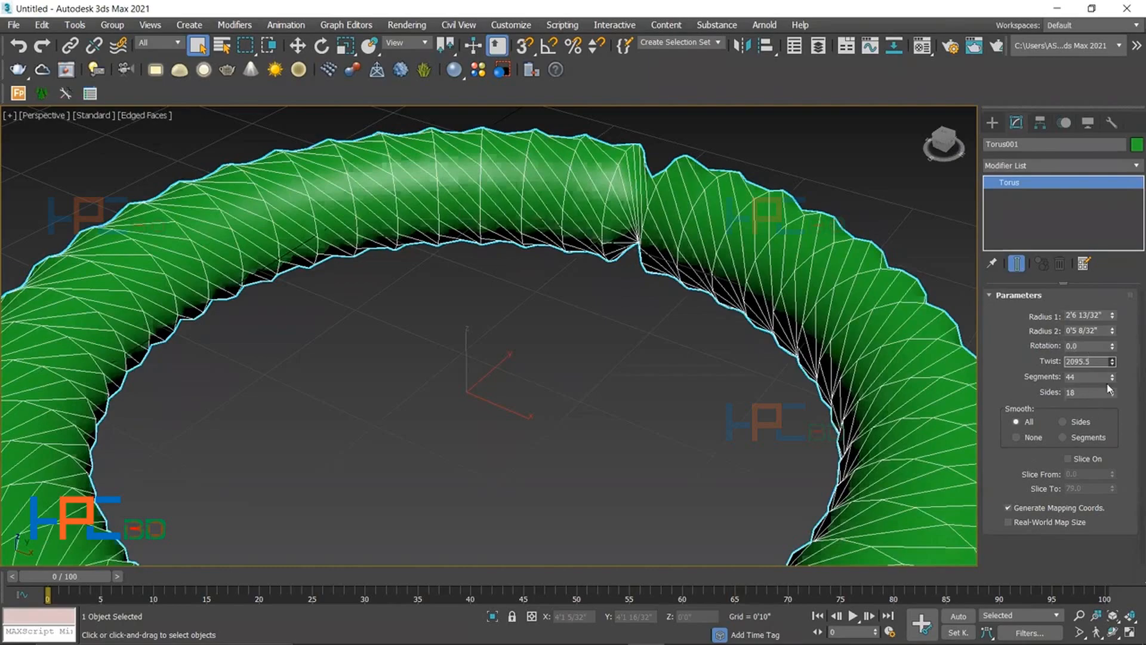
{"action": "left_click_drag", "start_coordinate": [1112, 362], "coordinate": [1029, 156]}
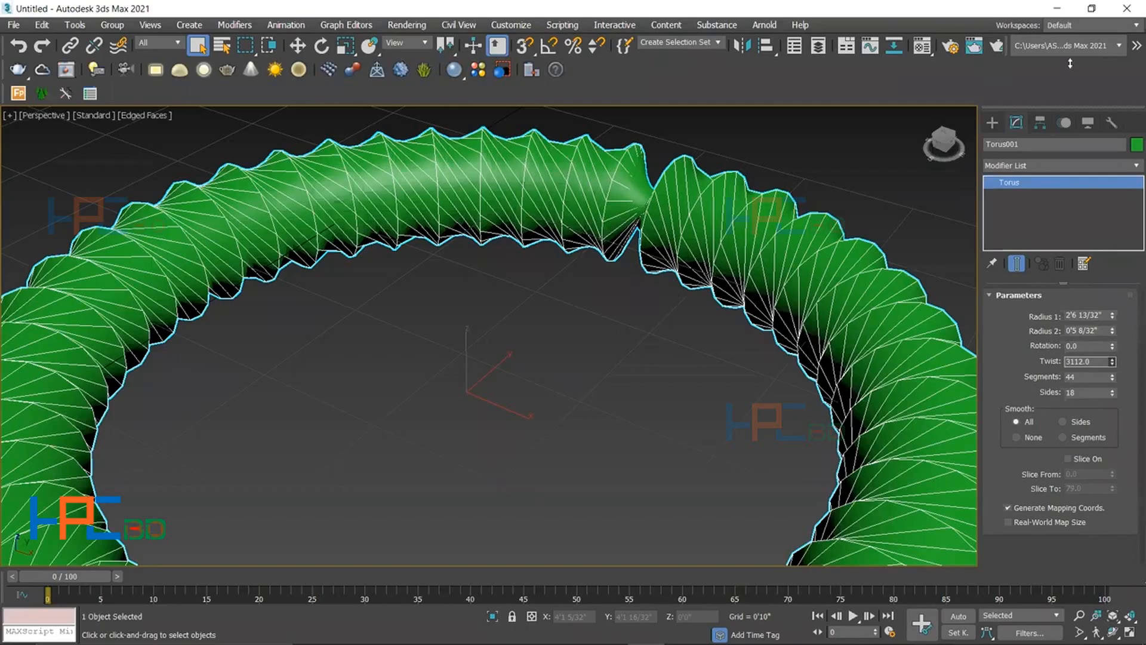
{"action": "left_click_drag", "start_coordinate": [1070, 64], "coordinate": [885, 286]}
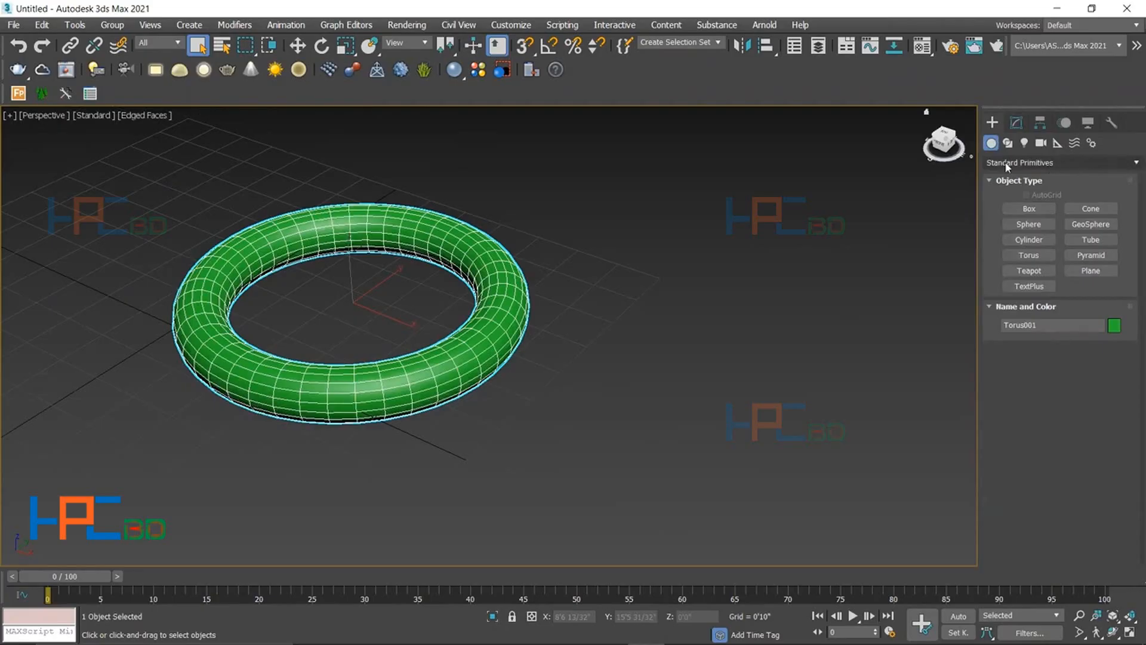
- Create a center-based pyramid beside the torus, about 2'1 10/32" wide, 2'5 14/32" deep and 3'0 11/32" high
{"action": "left_click", "coordinate": [1085, 259]}
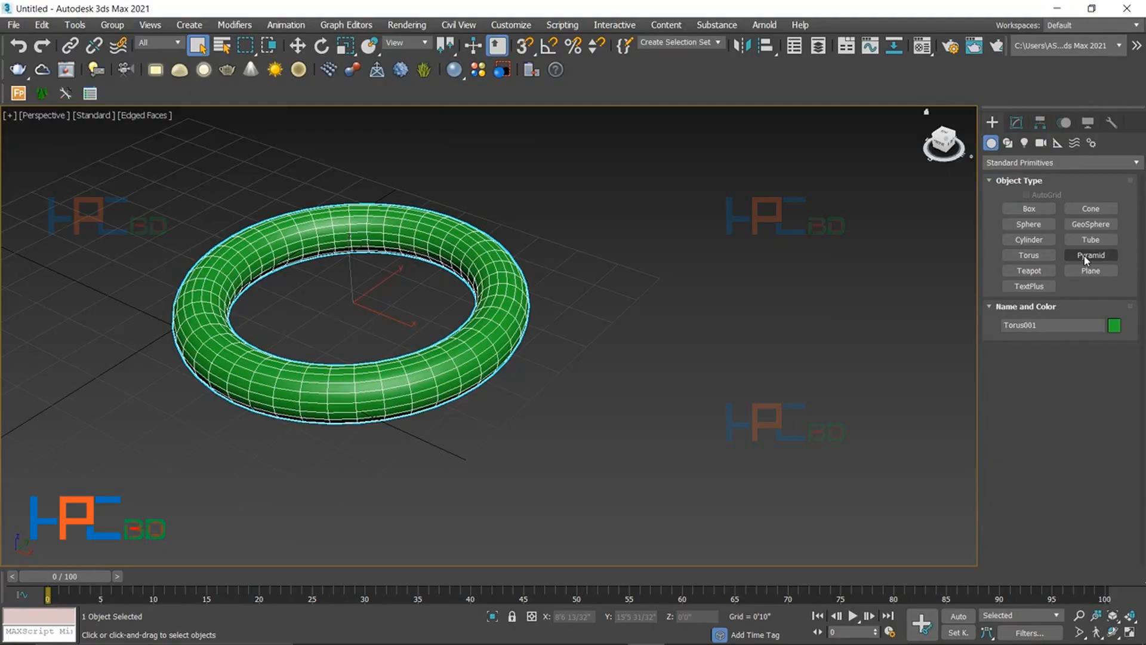
{"action": "left_click", "coordinate": [1092, 256]}
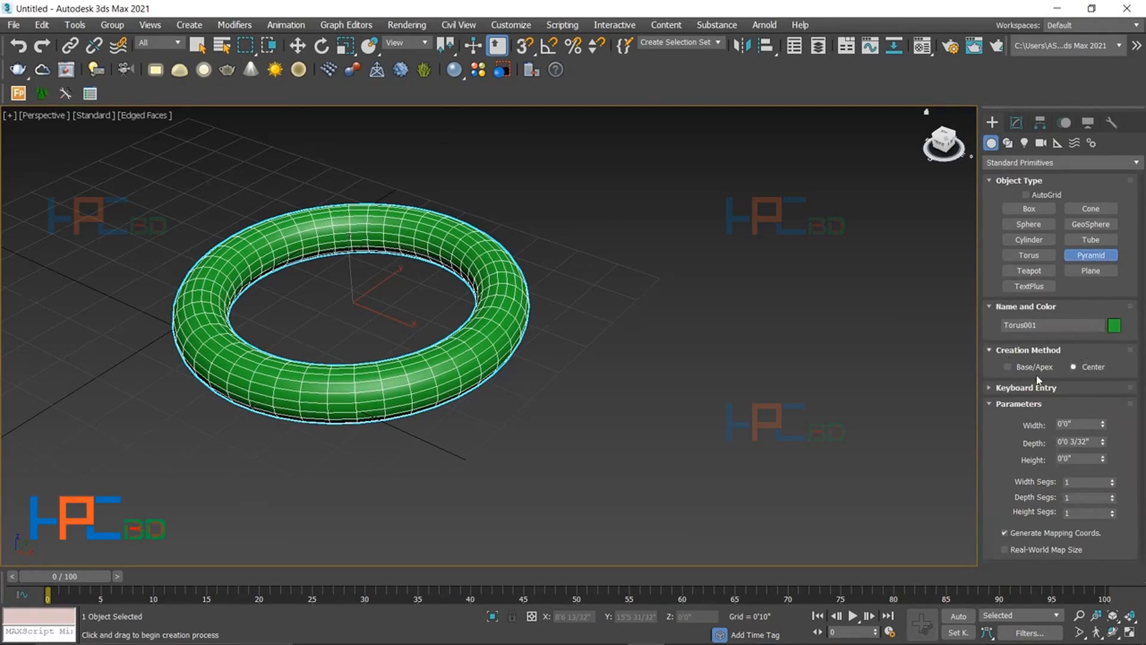
{"action": "left_click", "coordinate": [995, 388]}
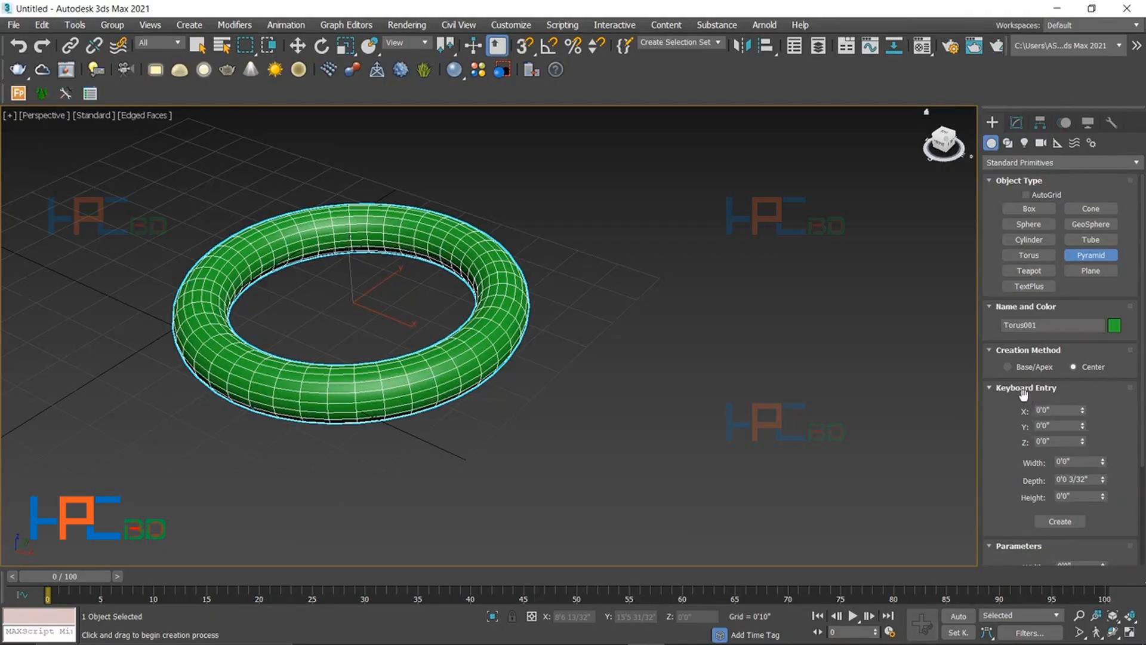
{"action": "left_click", "coordinate": [992, 388]}
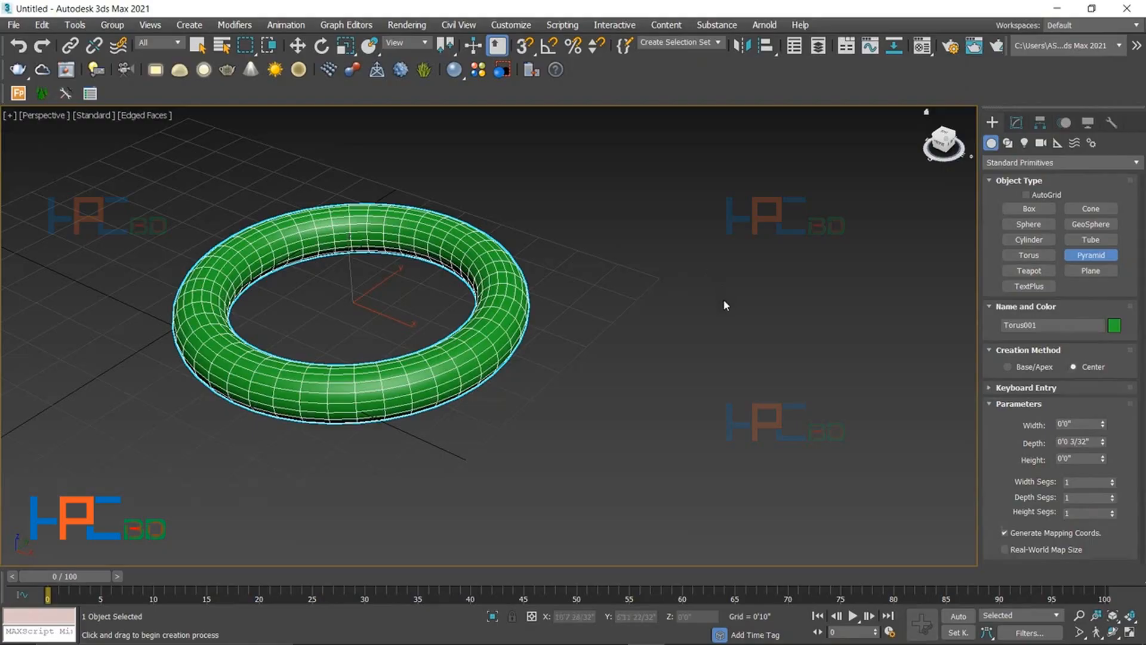
{"action": "left_click_drag", "start_coordinate": [734, 314], "coordinate": [763, 375]}
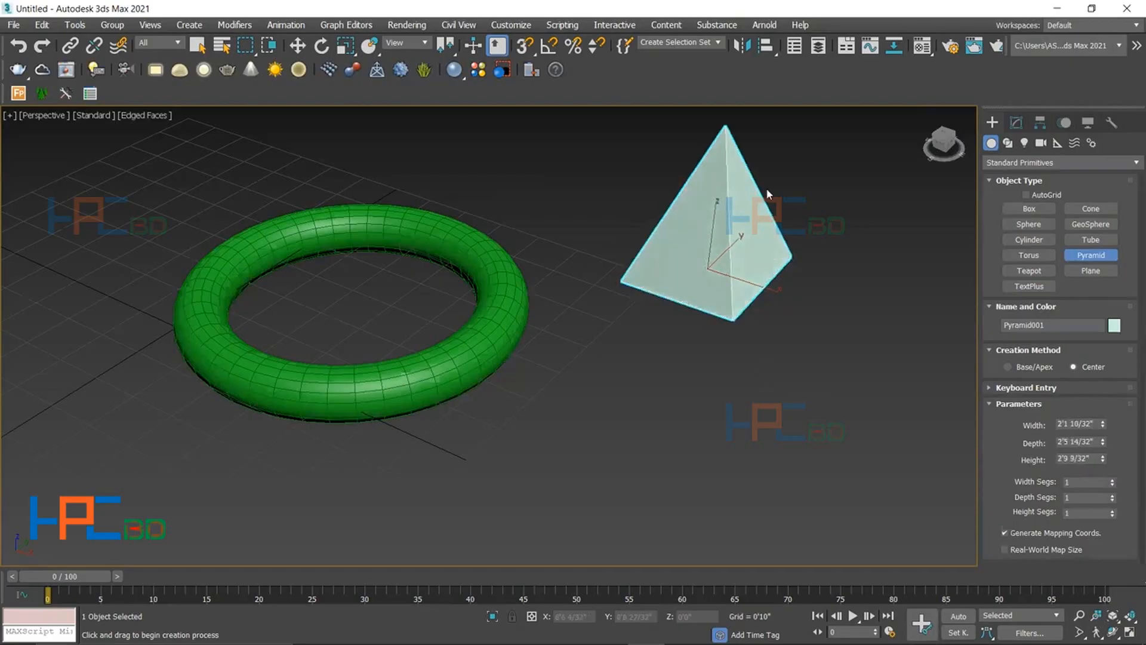
{"action": "left_click", "coordinate": [766, 187]}
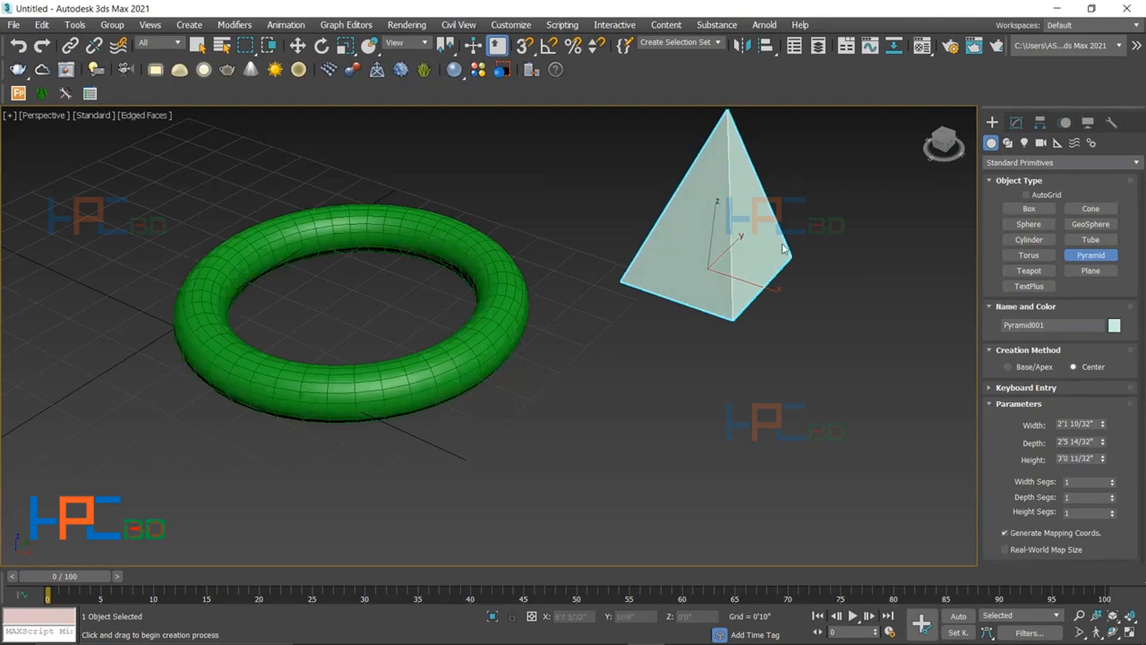
{"action": "right_click", "coordinate": [829, 210]}
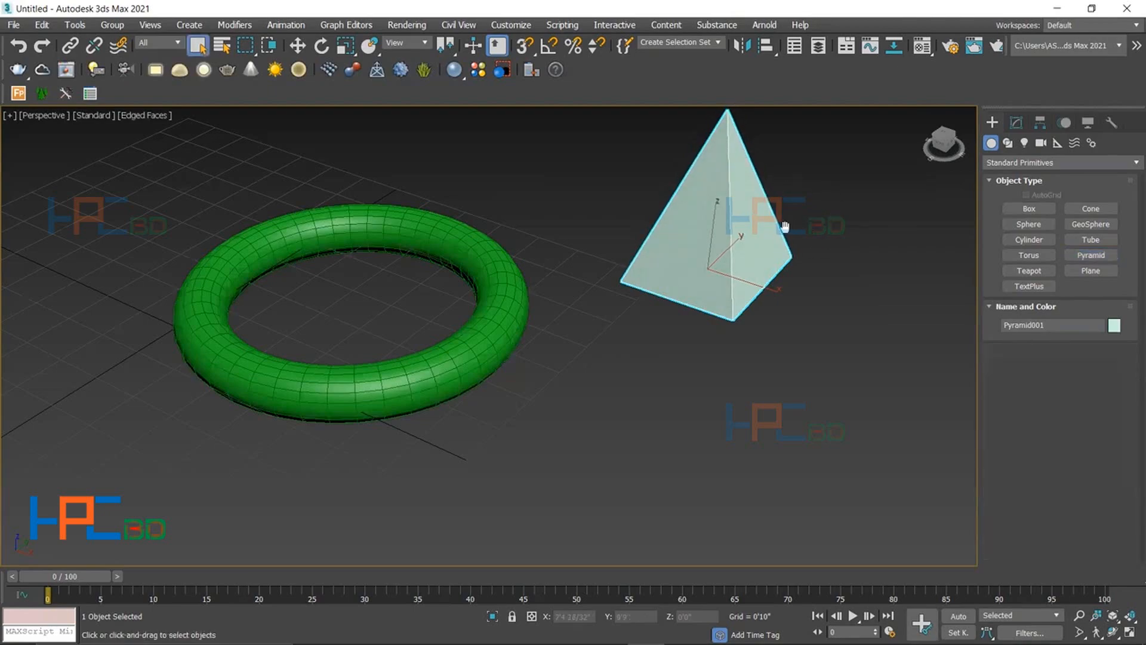
- Create a second pyramid beside the first, about 2'3 25/32" wide, 2'7 14/32" deep and 3'6 7/32" high
{"action": "middle_click_drag", "start_coordinate": [627, 262], "coordinate": [618, 266]}
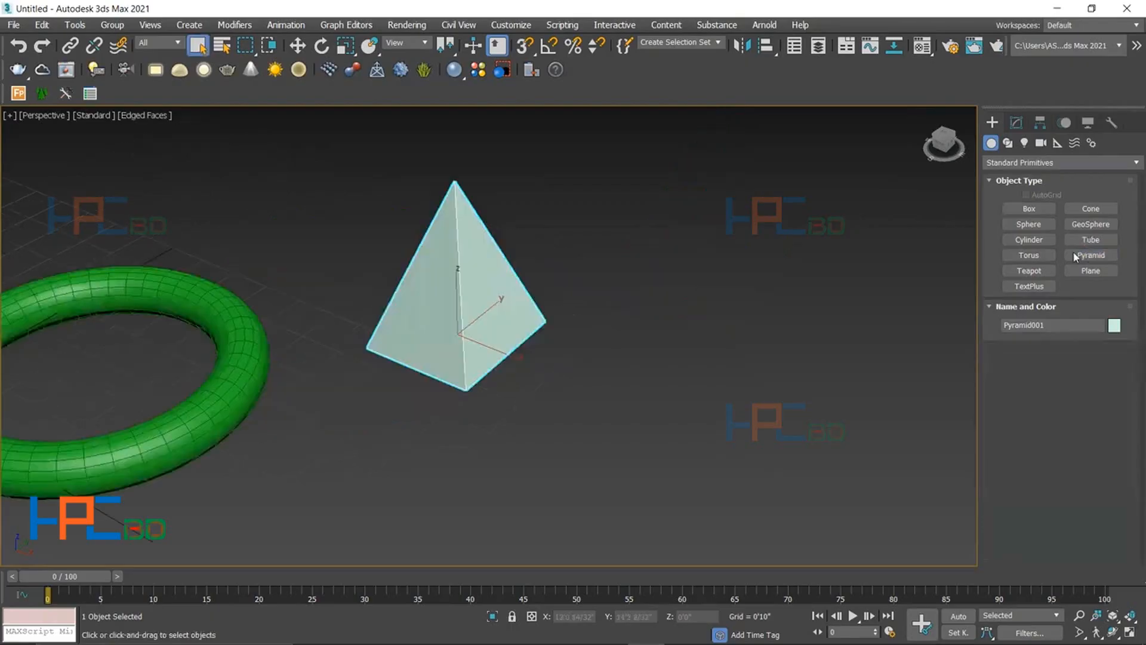
{"action": "left_click", "coordinate": [1090, 255]}
{"action": "mouse_move", "coordinate": [739, 413]}
{"action": "left_mouse_down"}
{"action": "mouse_move", "coordinate": [732, 429]}
{"action": "mouse_move", "coordinate": [739, 419]}
{"action": "left_mouse_up"}
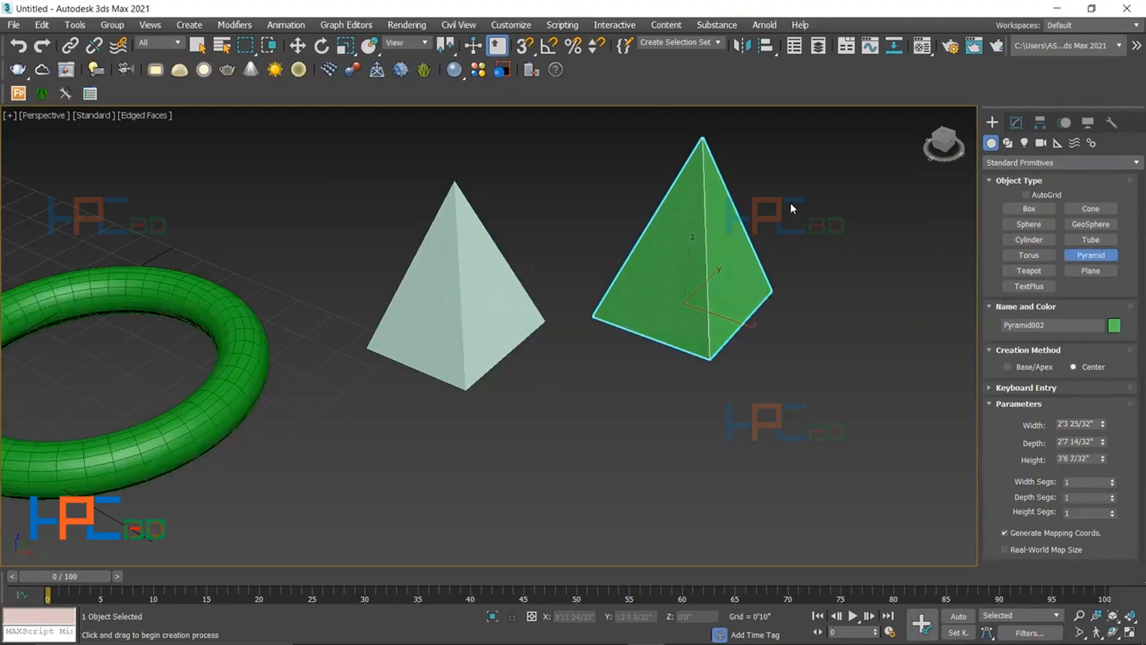
{"action": "left_click", "coordinate": [903, 290]}
{"action": "right_click", "coordinate": [775, 334]}
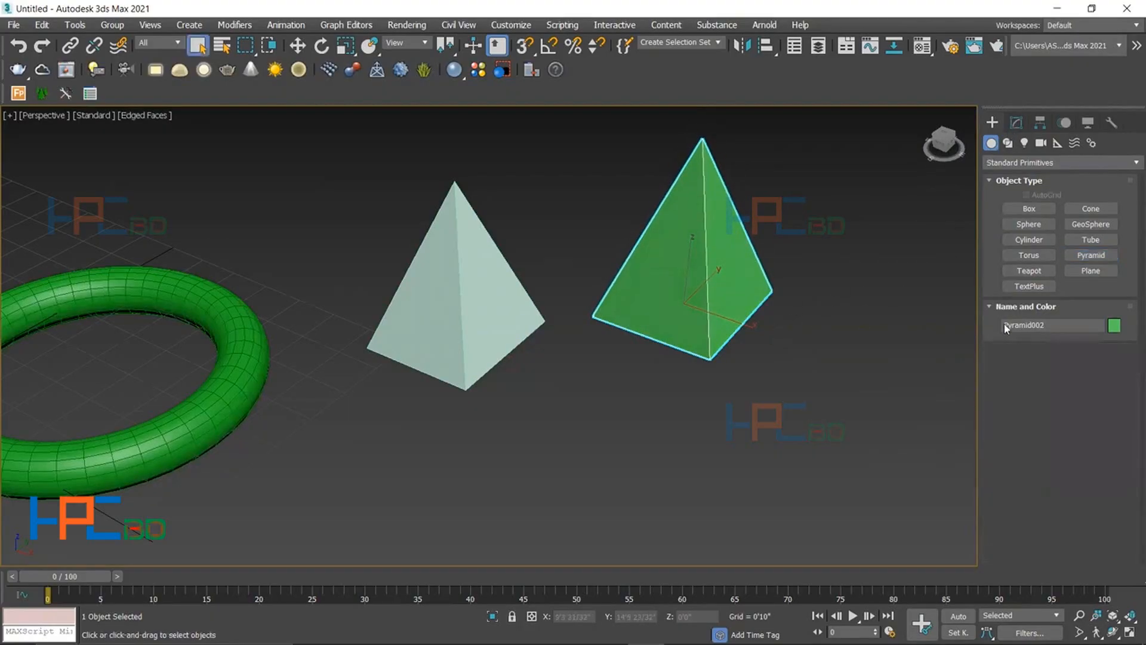
- Open the second pyramid's parameters for editing and change its object color from green to blue
{"action": "left_click", "coordinate": [1016, 123]}
{"action": "middle_click_drag", "start_coordinate": [955, 279], "coordinate": [951, 284]}
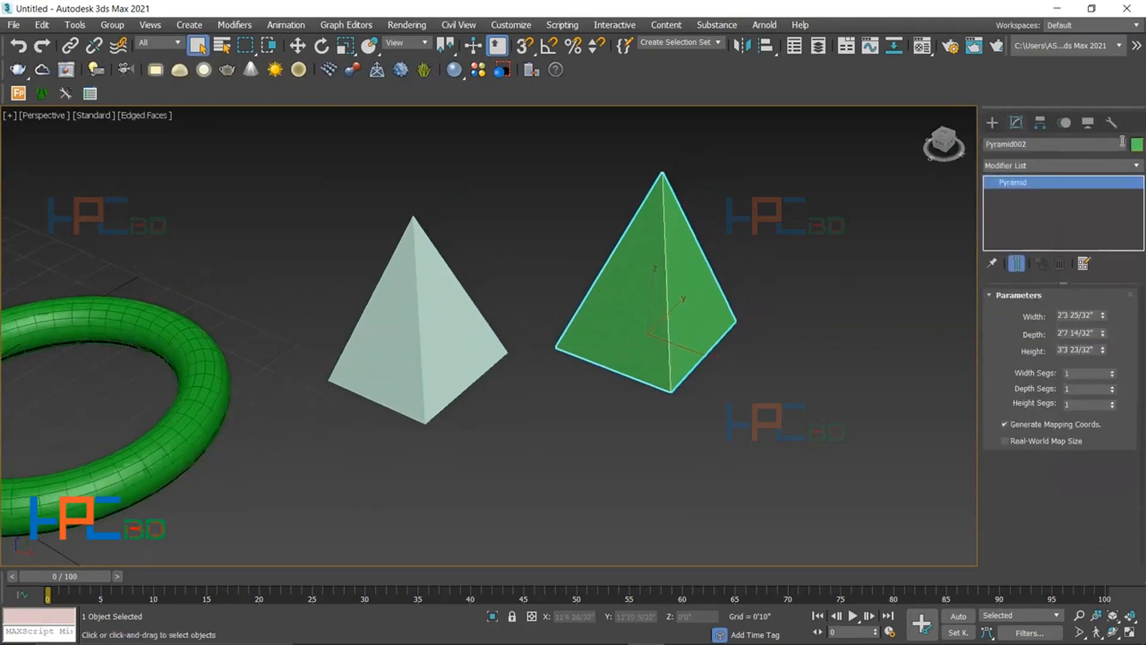
{"action": "middle_click_drag", "start_coordinate": [756, 245], "coordinate": [729, 265]}
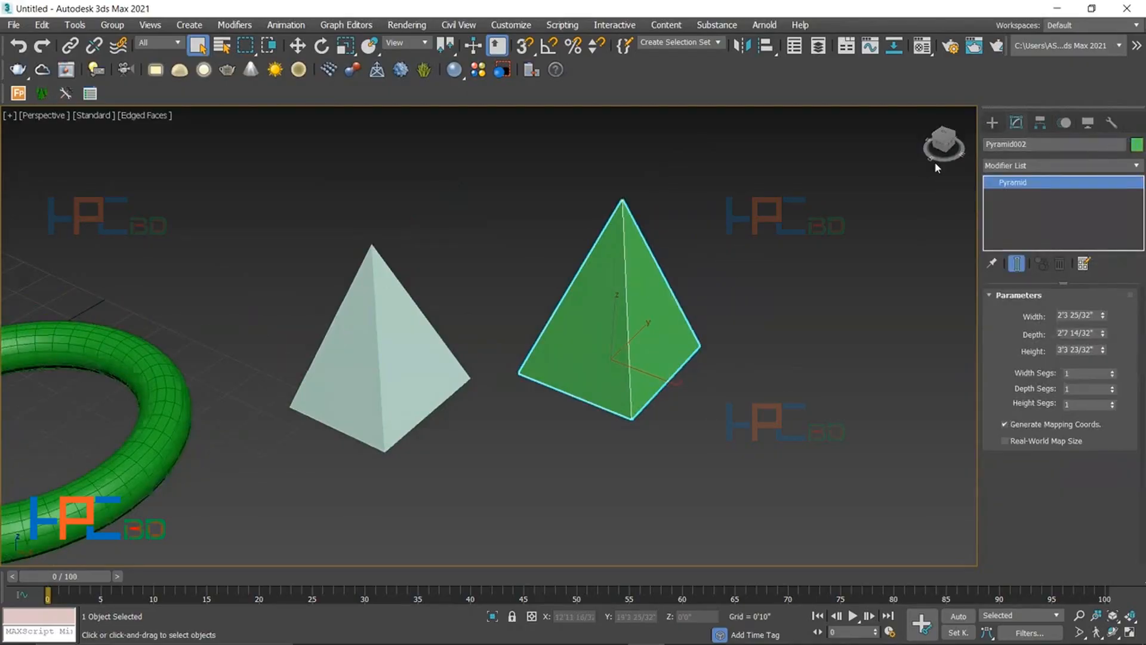
{"action": "left_click", "coordinate": [757, 254]}
{"action": "left_click", "coordinate": [774, 342]}
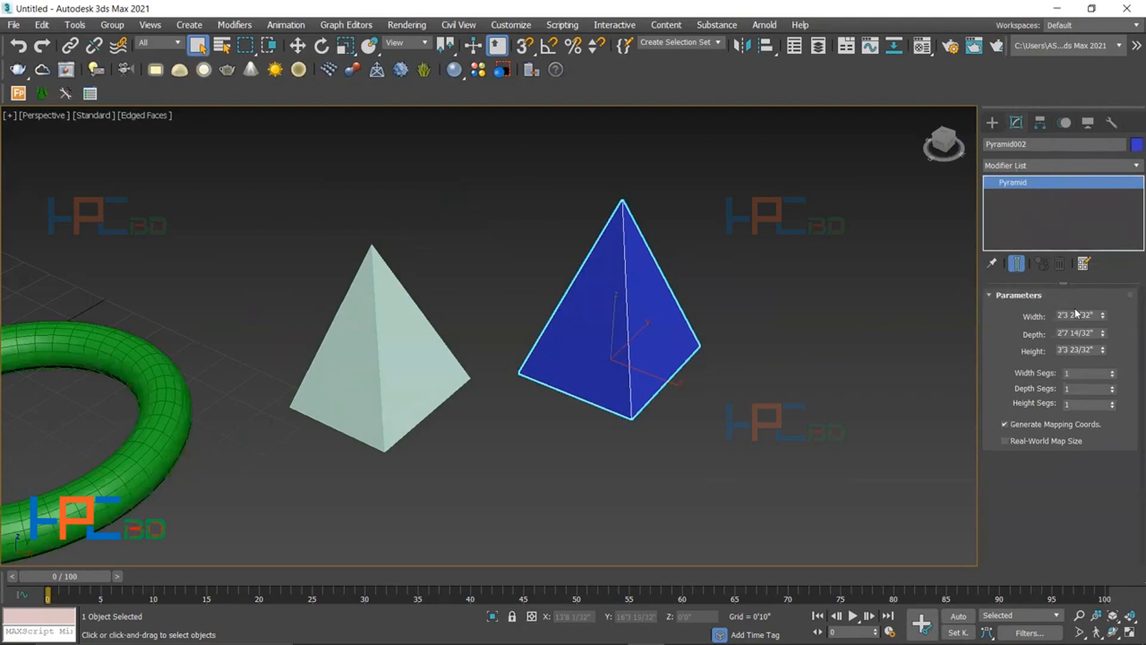
- Resize the blue pyramid to about 3'3 24/32" wide, 4'0 24/32" deep and 5'4 24/32" high
{"action": "left_click", "coordinate": [1103, 313]}
{"action": "mouse_move", "coordinate": [1105, 314]}
{"action": "left_mouse_down"}
{"action": "mouse_move", "coordinate": [1110, 282]}
{"action": "mouse_move", "coordinate": [1120, 306]}
{"action": "mouse_move", "coordinate": [1099, 246]}
{"action": "mouse_move", "coordinate": [1105, 337]}
{"action": "mouse_move", "coordinate": [1102, 300]}
{"action": "mouse_move", "coordinate": [1111, 327]}
{"action": "left_mouse_up"}
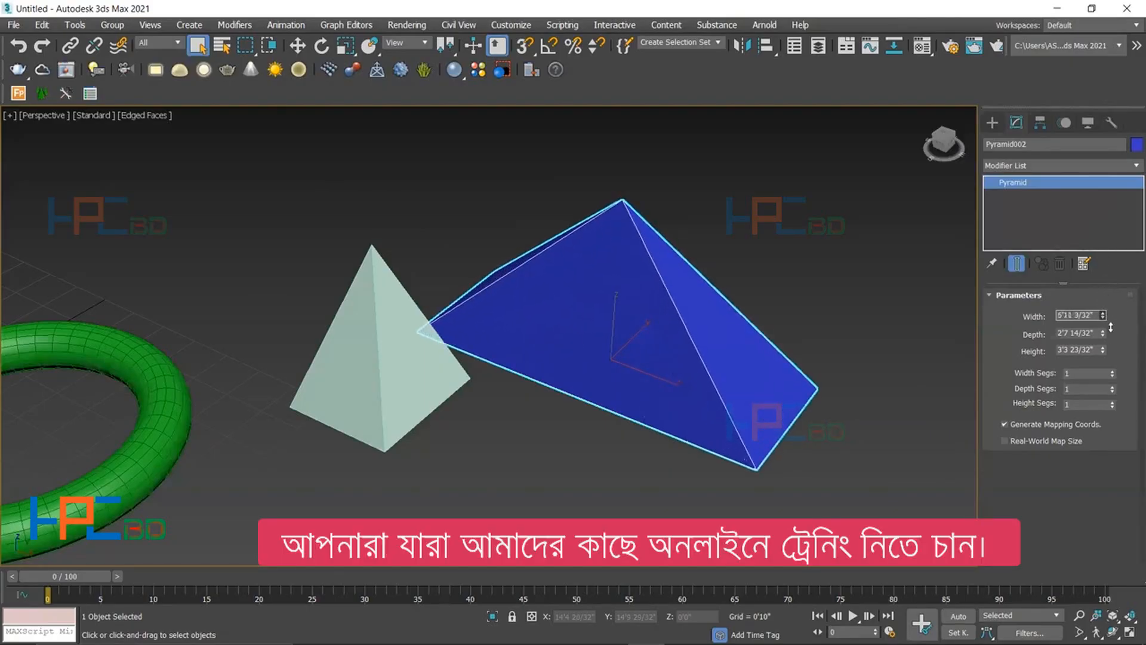
{"action": "left_click_drag", "start_coordinate": [1110, 327], "coordinate": [1108, 297]}
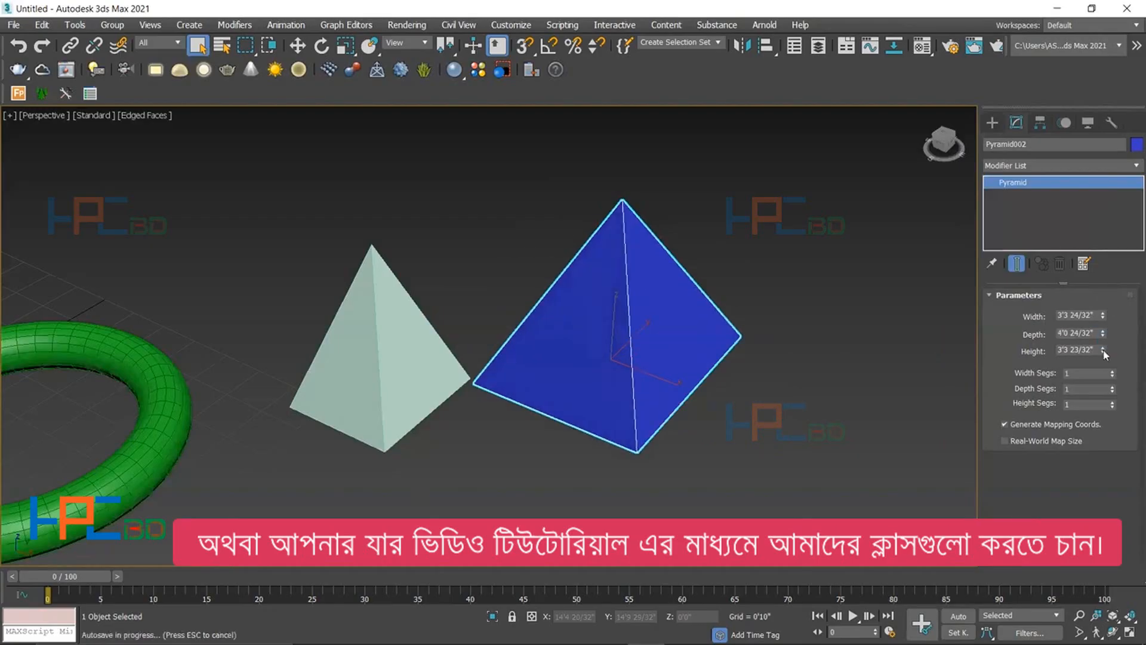
{"action": "left_click_drag", "start_coordinate": [1105, 354], "coordinate": [1102, 316]}
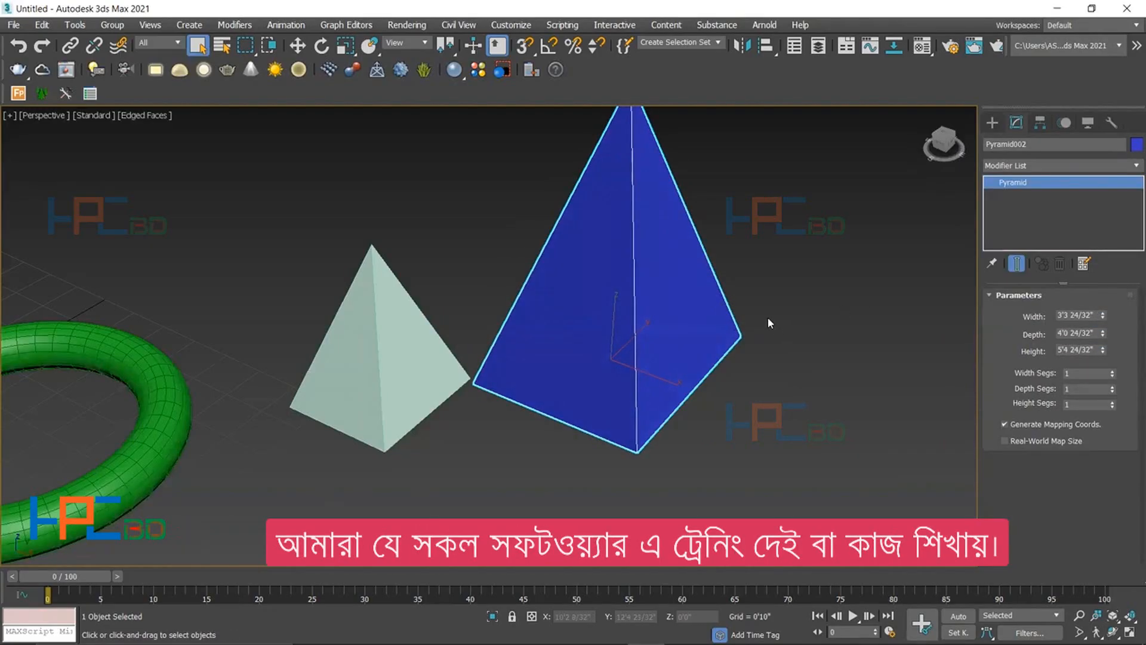
{"action": "scroll", "coordinate": [758, 320], "scroll_direction": "down", "scroll_amount": 3}
{"action": "middle_click_drag", "start_coordinate": [653, 322], "coordinate": [576, 328]}
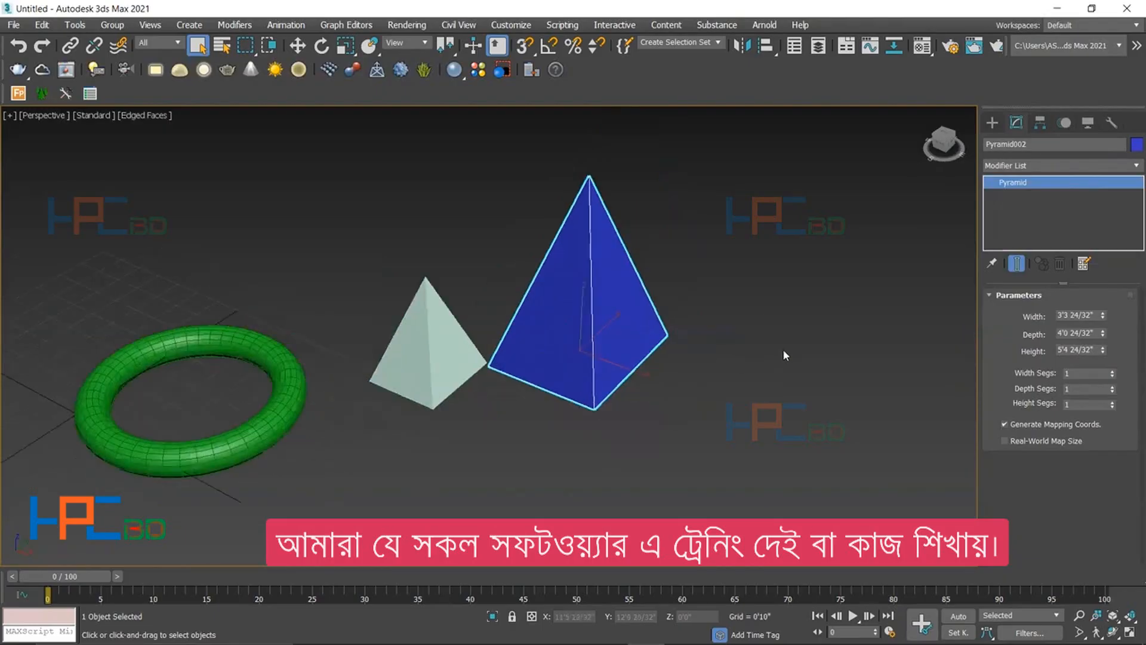
{"action": "middle_click_drag", "start_coordinate": [785, 349], "coordinate": [720, 356]}
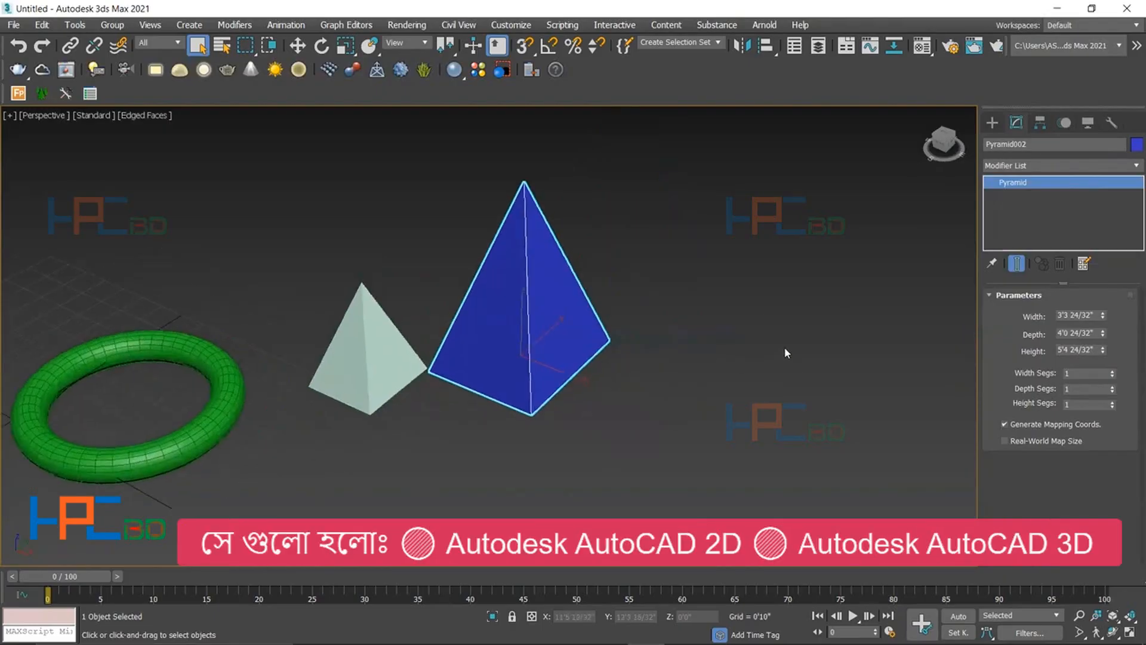
- Raise the blue pyramid's width segments to 6
{"action": "left_click", "coordinate": [1113, 372]}
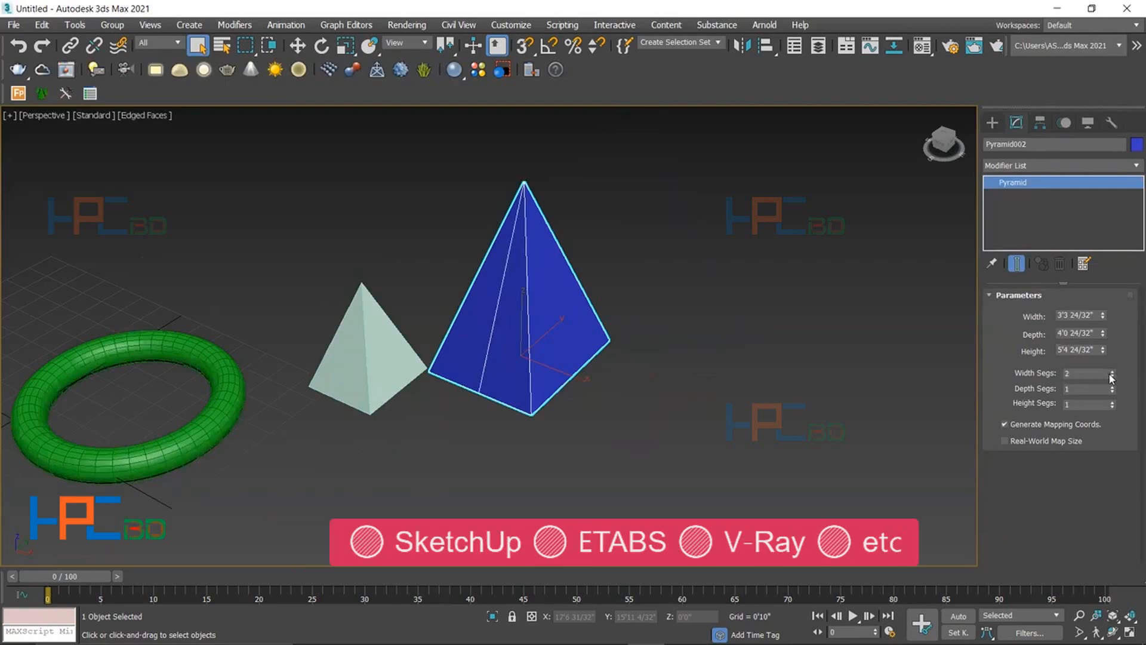
{"action": "left_click", "coordinate": [1112, 375]}
{"action": "left_click", "coordinate": [1112, 373]}
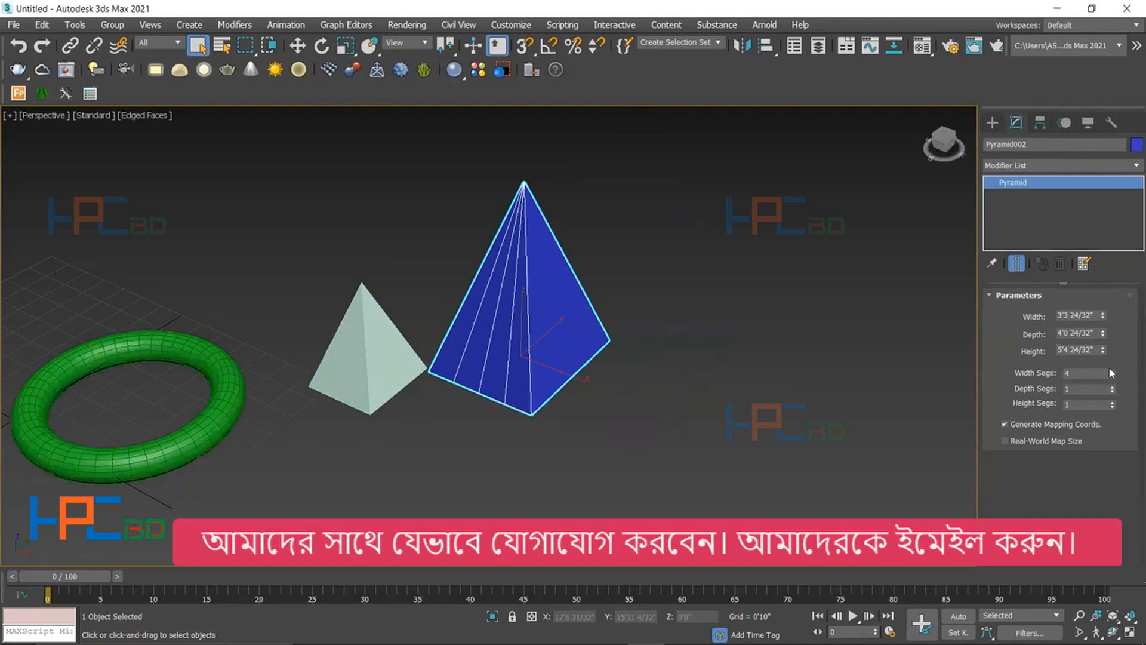
{"action": "left_click", "coordinate": [1112, 373]}
{"action": "left_click", "coordinate": [1111, 370]}
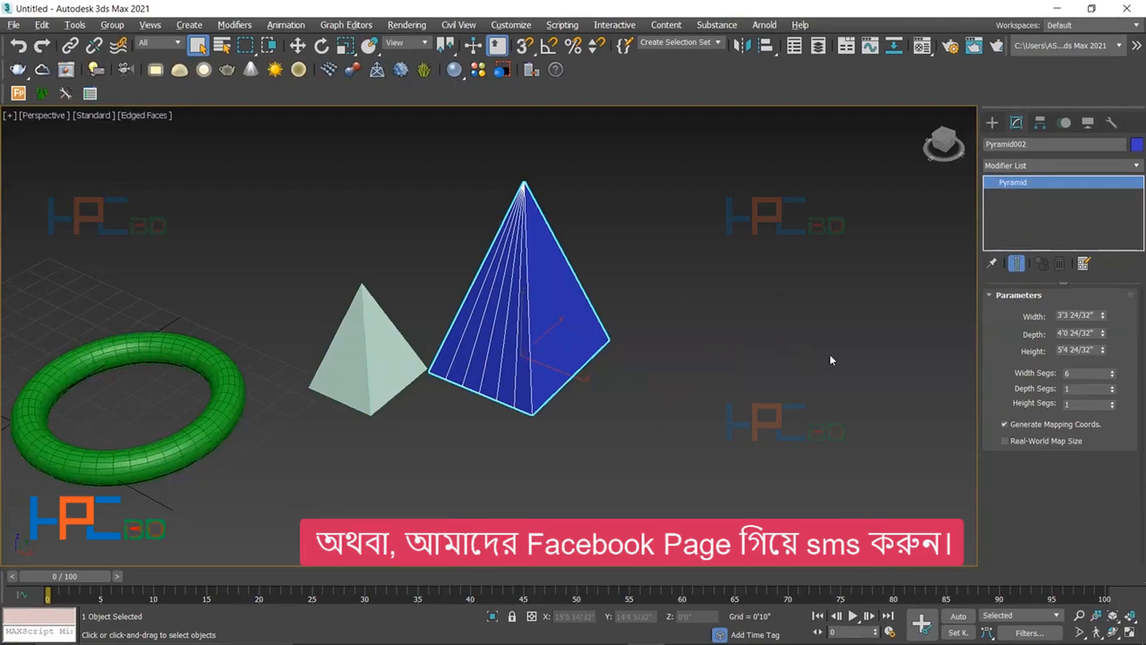
- Set the blue pyramid's depth segments to 6 and its height segments to 8
{"action": "middle_click_drag", "start_coordinate": [635, 335], "coordinate": [591, 347], "text": "alt"}
{"action": "middle_click_drag", "start_coordinate": [663, 345], "coordinate": [955, 358], "text": "alt"}
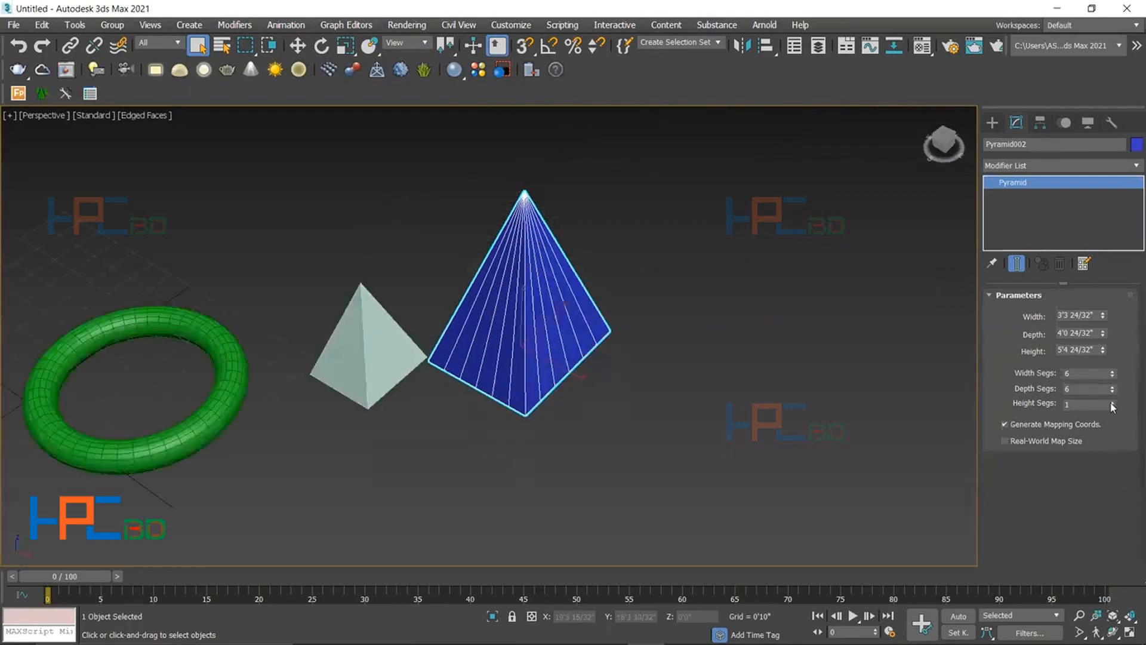
{"action": "left_click_drag", "start_coordinate": [1112, 406], "coordinate": [1085, 344]}
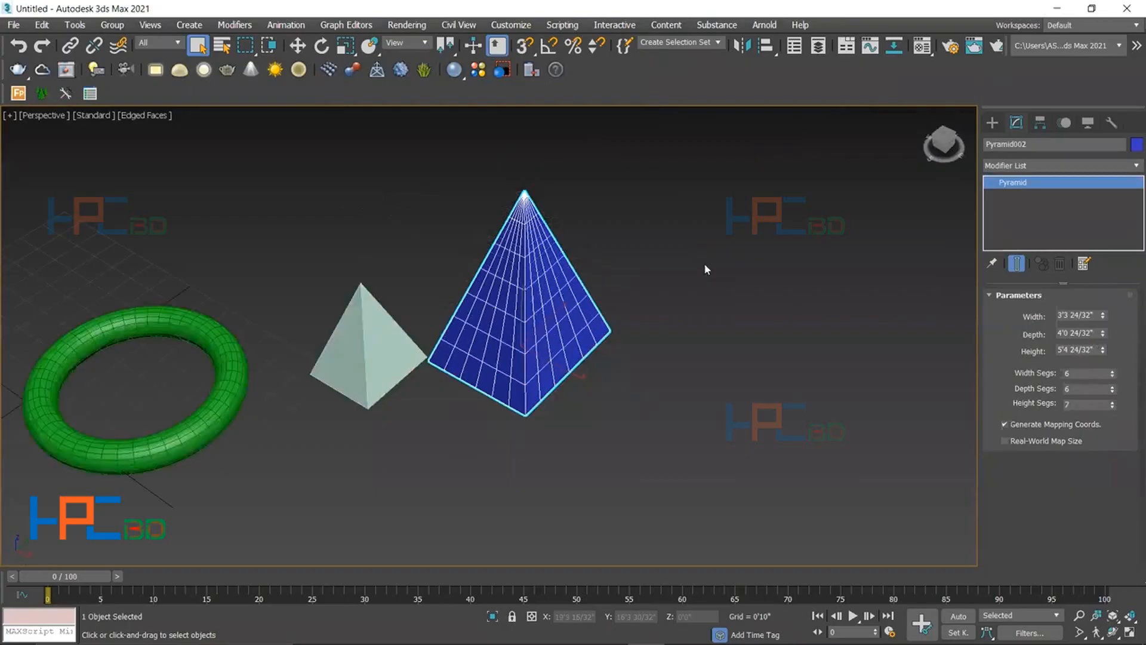
{"action": "left_click", "coordinate": [1112, 403]}
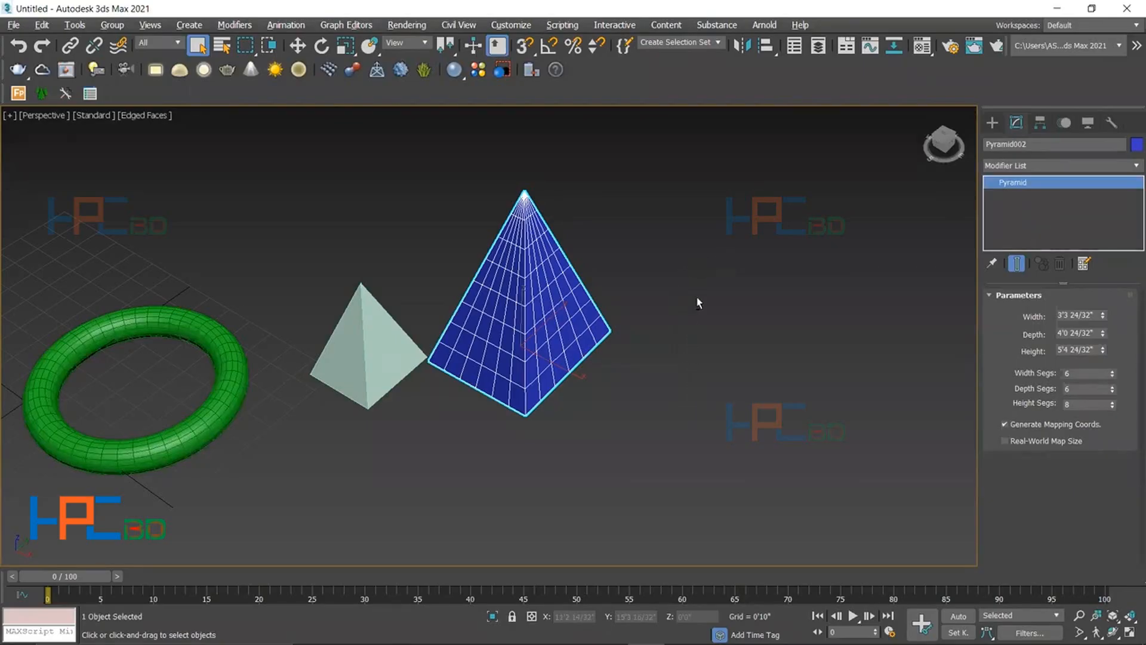
{"action": "scroll", "coordinate": [699, 254], "scroll_direction": "down", "scroll_amount": 1}
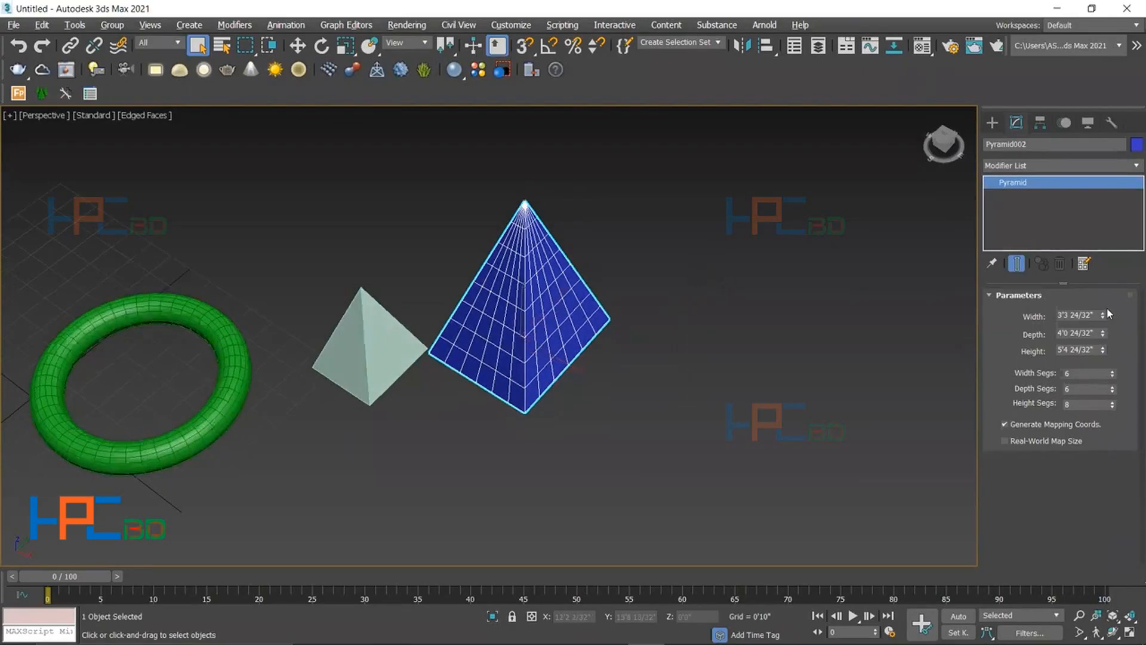
- Widen the blue pyramid to about 19'4 30/32" and inspect the stretched shape from several angles
{"action": "middle_click_drag", "start_coordinate": [1108, 309], "coordinate": [1069, 292], "text": "alt"}
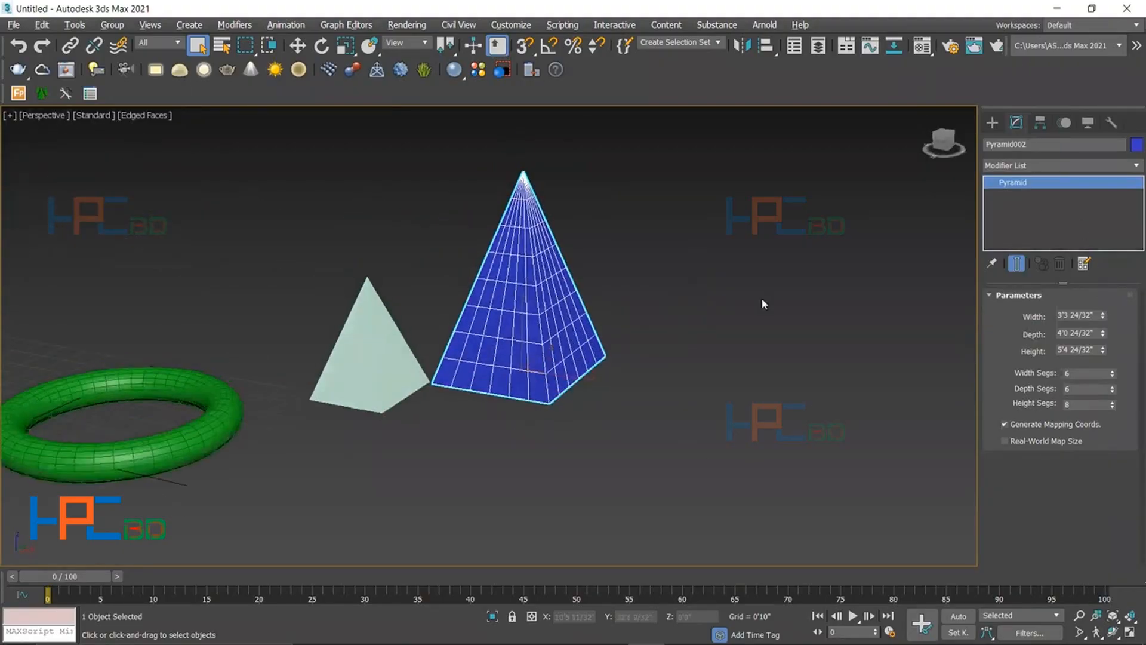
{"action": "middle_click_drag", "start_coordinate": [763, 304], "coordinate": [724, 310], "text": "alt"}
{"action": "middle_click_drag", "start_coordinate": [651, 298], "coordinate": [591, 326], "text": "alt"}
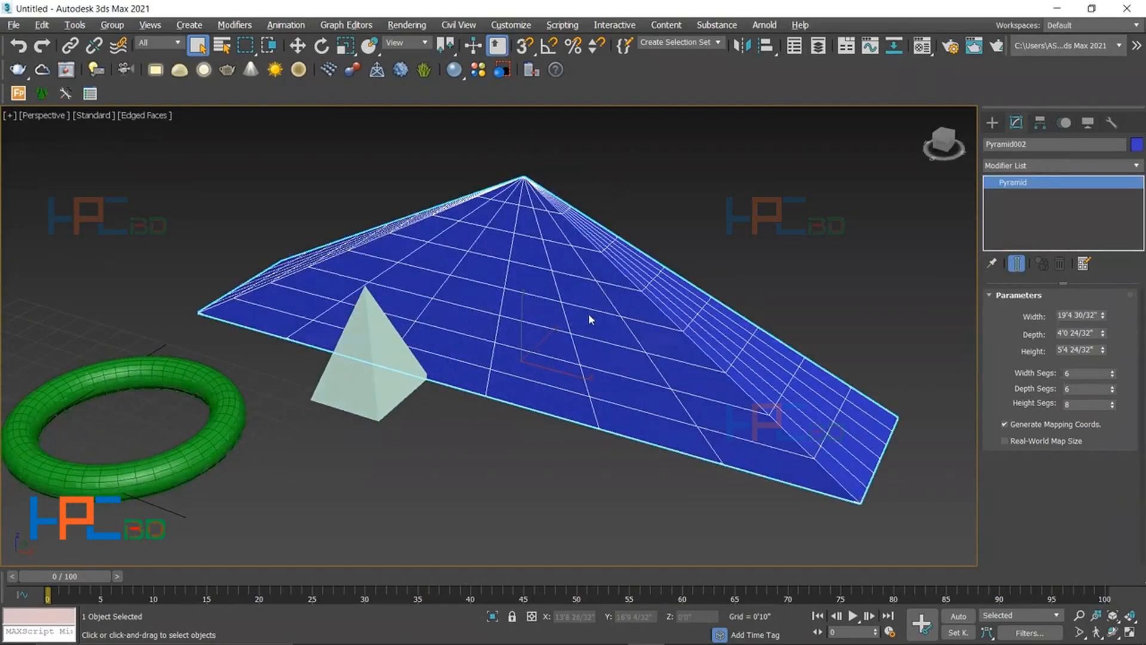
{"action": "middle_click_drag", "start_coordinate": [594, 286], "coordinate": [304, 2], "text": "alt"}
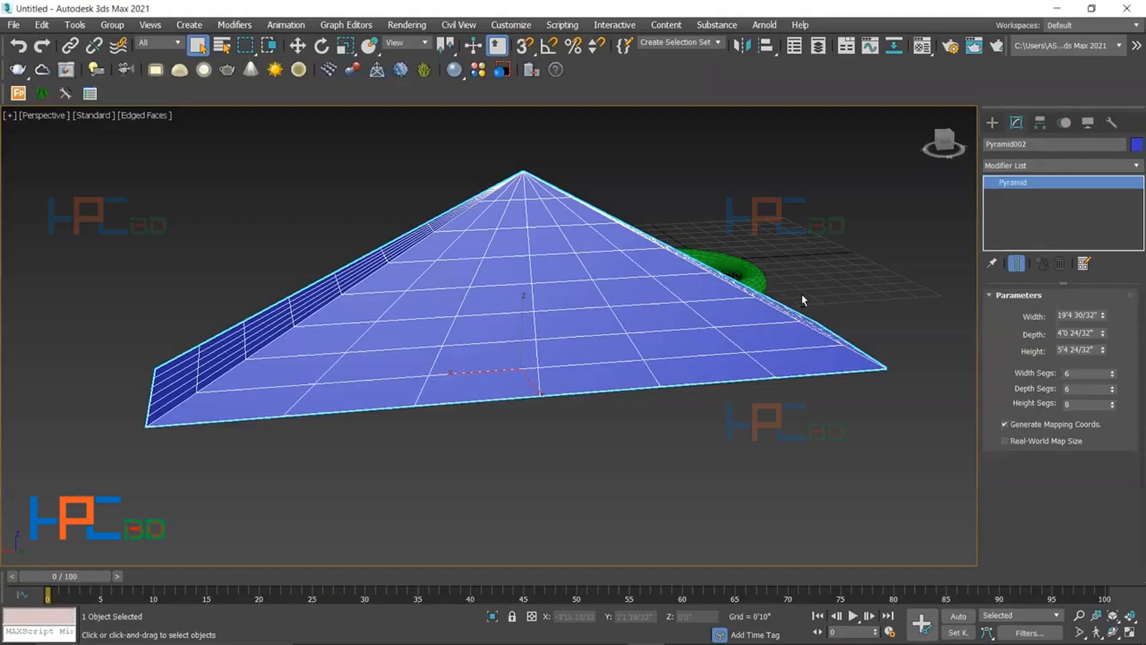
{"action": "middle_click_drag", "start_coordinate": [803, 268], "coordinate": [788, 353], "text": "alt"}
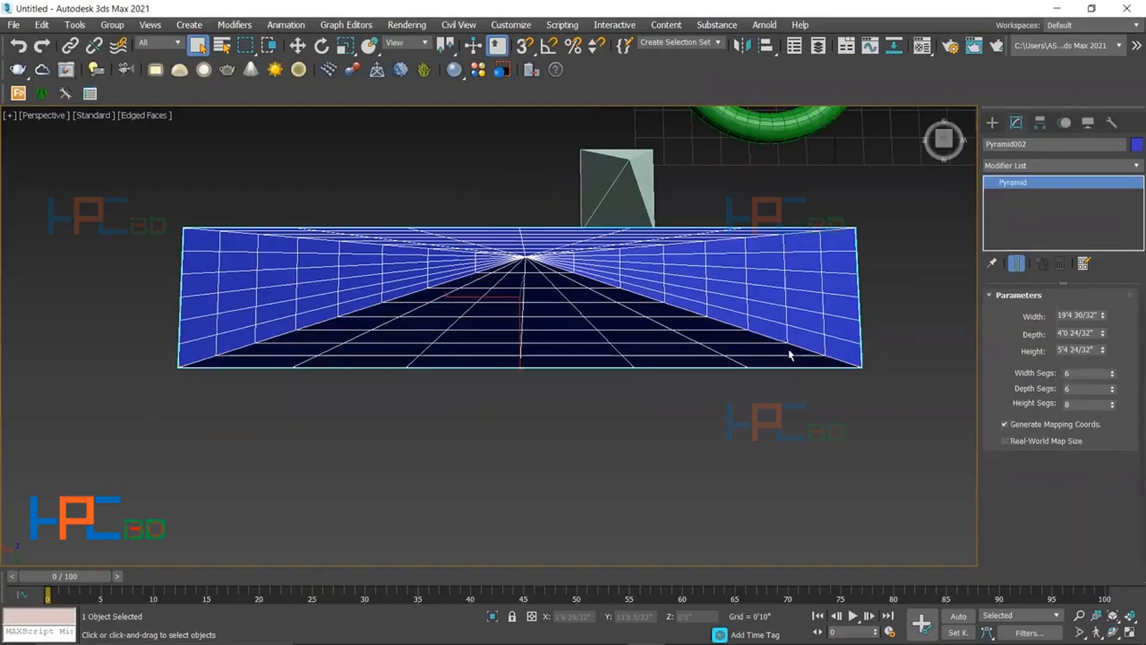
{"action": "middle_click_drag", "start_coordinate": [801, 271], "coordinate": [808, 286], "text": "alt"}
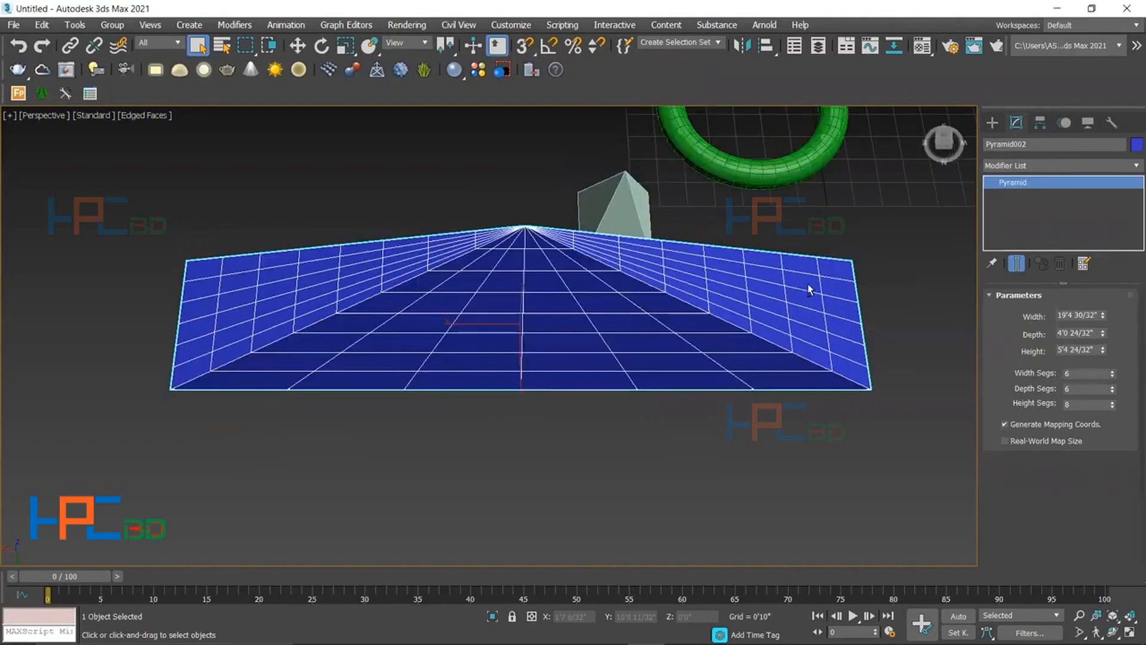
{"action": "middle_click_drag", "start_coordinate": [885, 283], "coordinate": [890, 253], "text": "alt"}
{"action": "middle_click_drag", "start_coordinate": [836, 217], "coordinate": [834, 337], "text": "alt"}
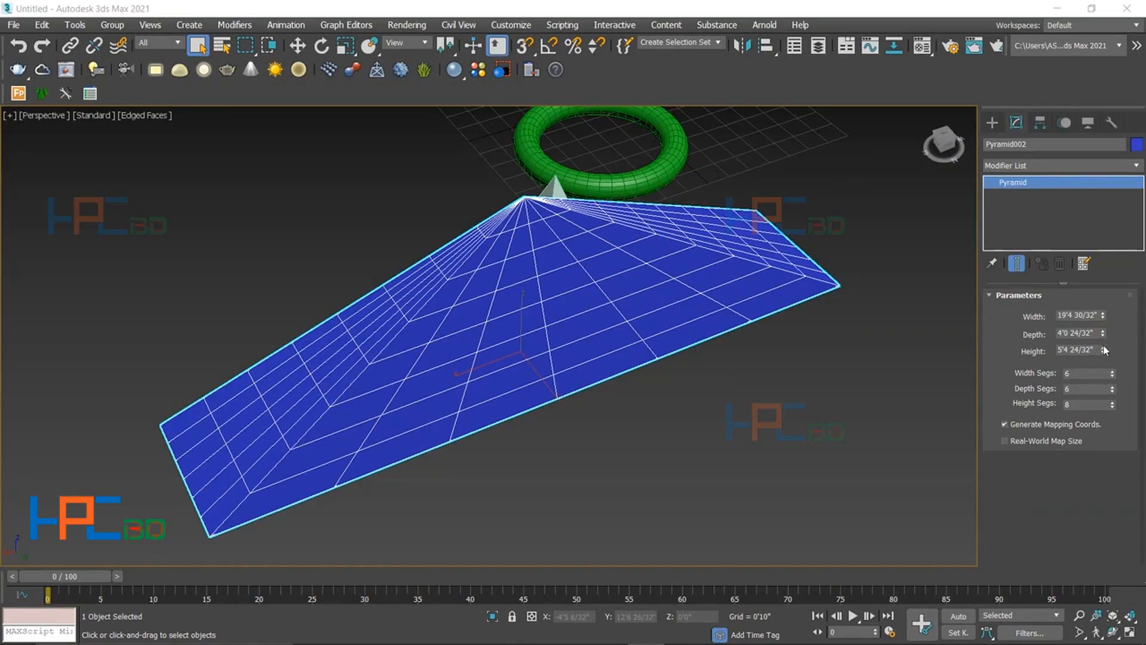
- Increase the blue pyramid's depth to about 17'7 4/32" and inspect its roof-like shape from the side and above
{"action": "left_click_drag", "start_coordinate": [1105, 335], "coordinate": [1080, 203]}
{"action": "left_click_drag", "start_coordinate": [1066, 142], "coordinate": [1066, 140]}
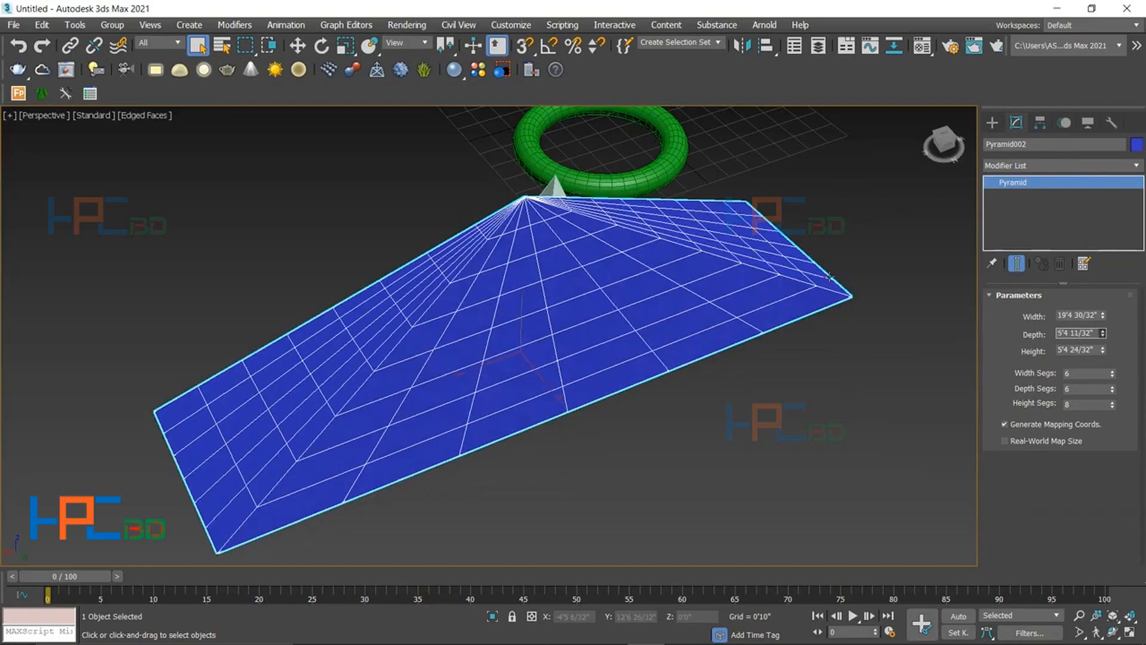
{"action": "key", "text": "ctrl+z"}
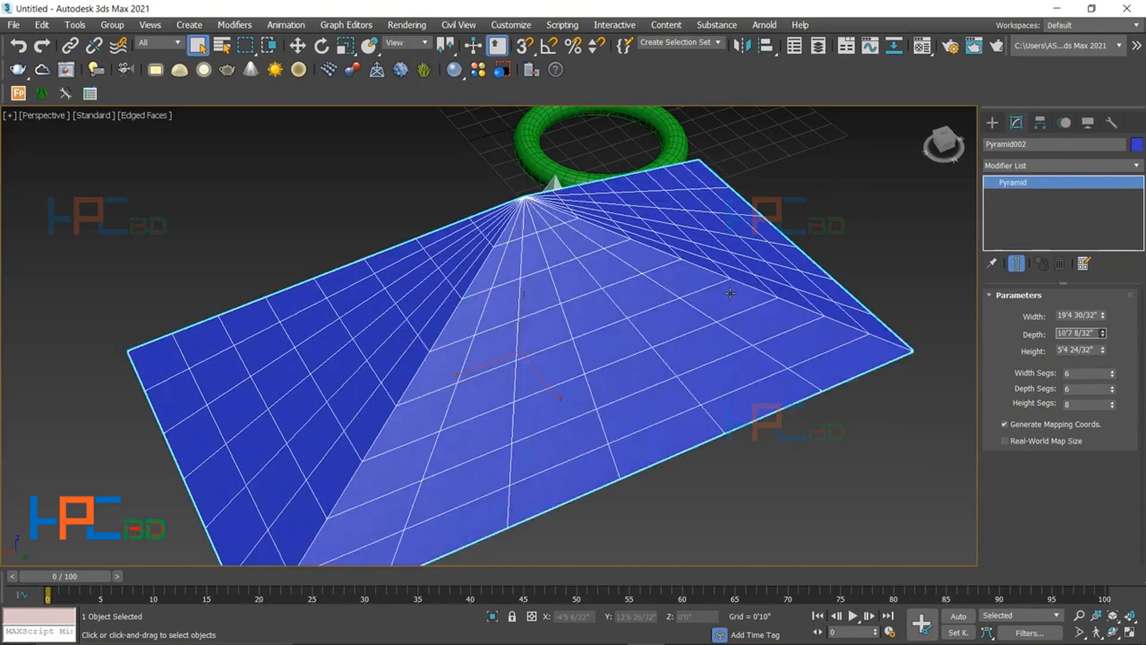
{"action": "key", "text": "ctrl+z"}
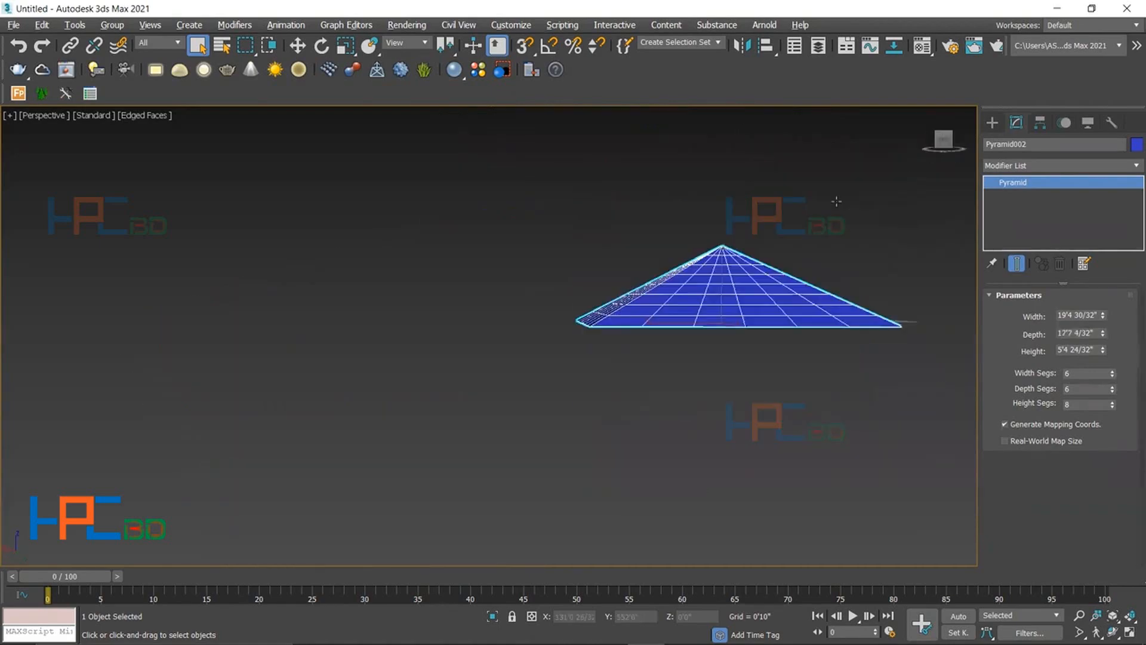
{"action": "middle_click_drag", "start_coordinate": [837, 202], "coordinate": [804, 225], "text": "alt"}
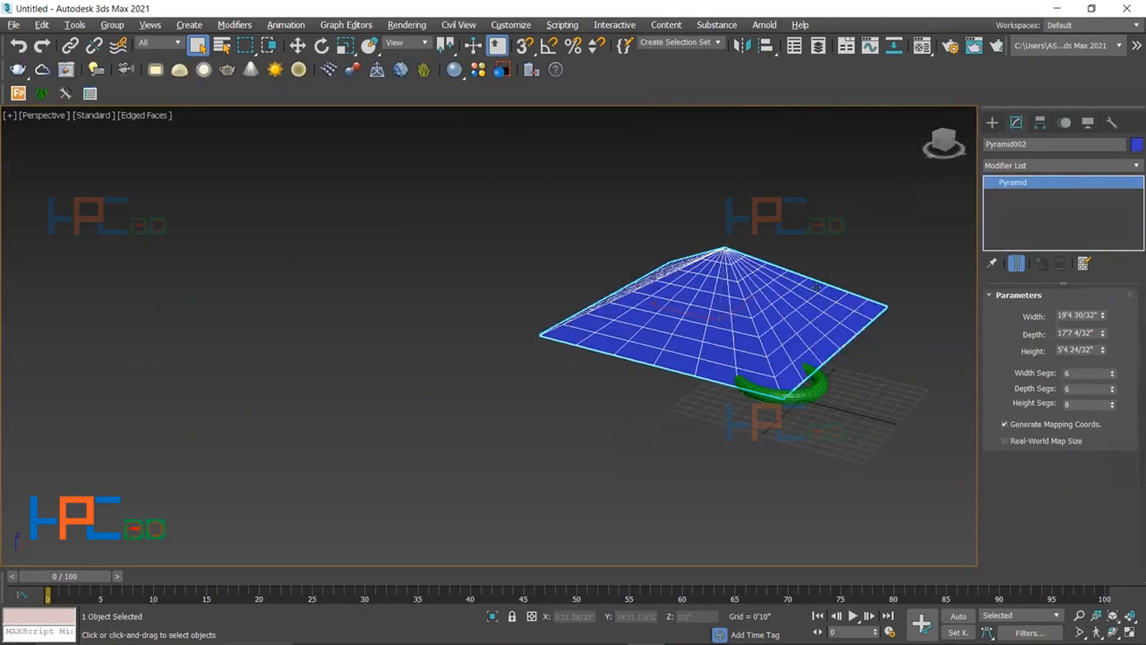
{"action": "middle_click_drag", "start_coordinate": [846, 291], "coordinate": [895, 329], "text": "alt"}
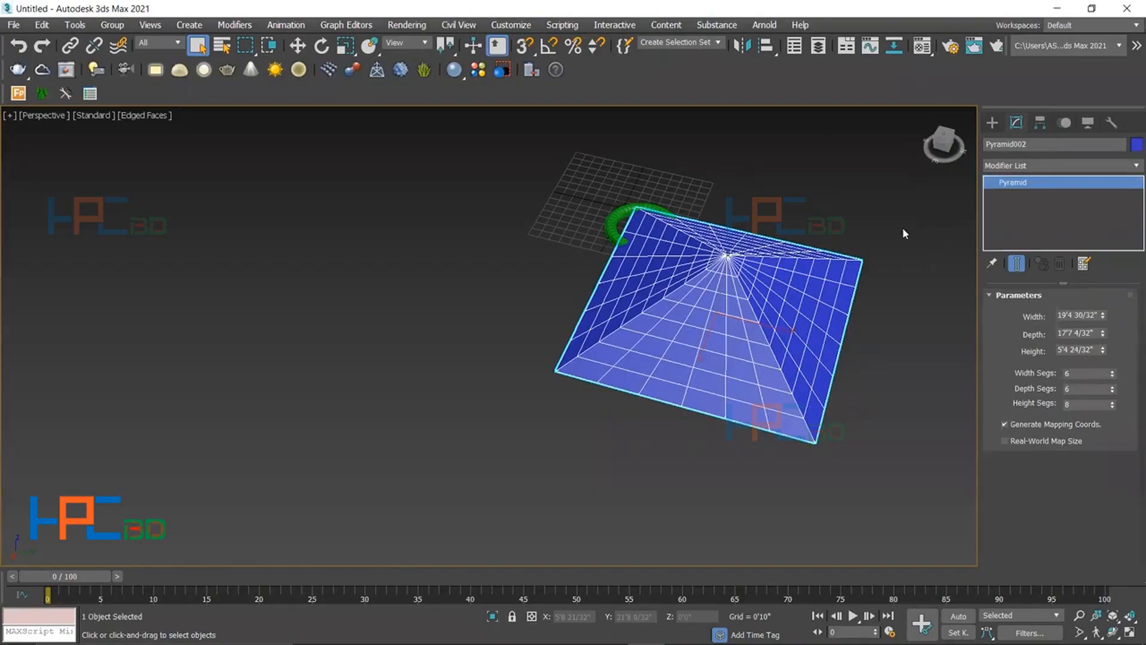
- Move the large blue pyramid clear of the torus and the small pyramid
{"action": "left_click", "coordinate": [927, 114]}
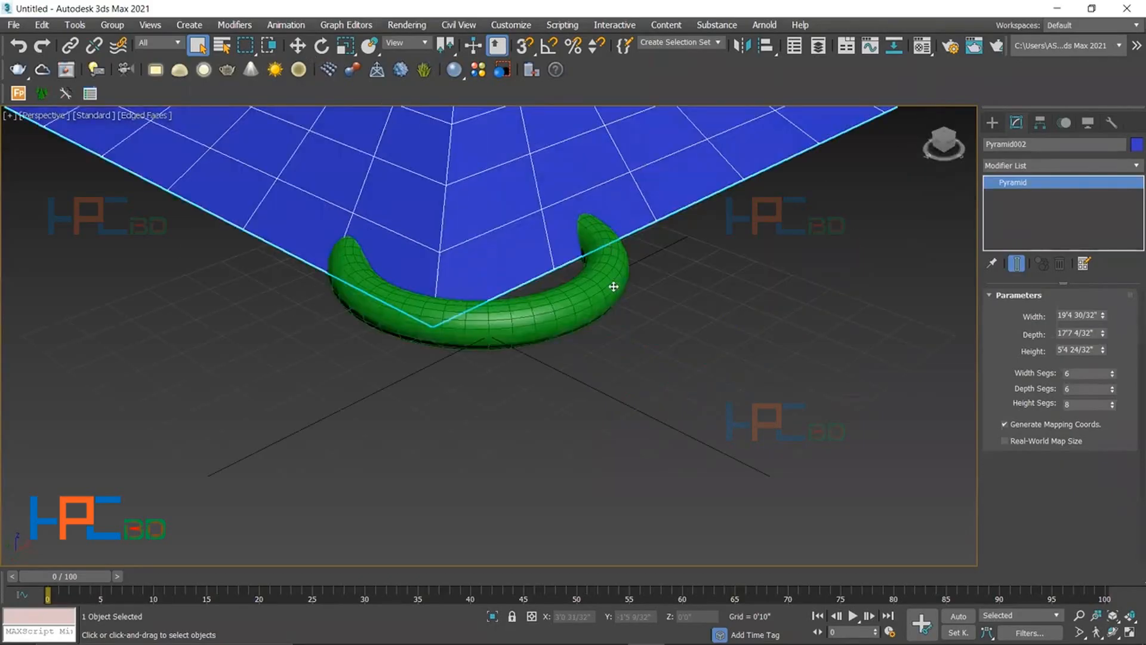
{"action": "scroll", "coordinate": [614, 287], "scroll_direction": "down", "scroll_amount": 4}
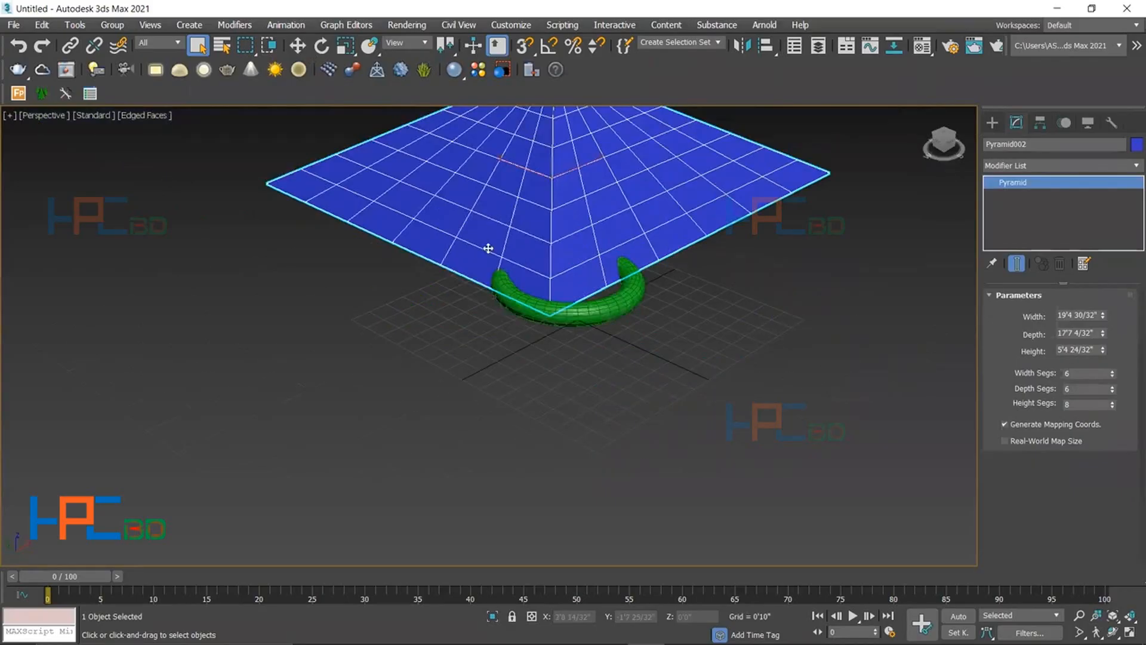
{"action": "scroll", "coordinate": [663, 310], "scroll_direction": "down", "scroll_amount": 3}
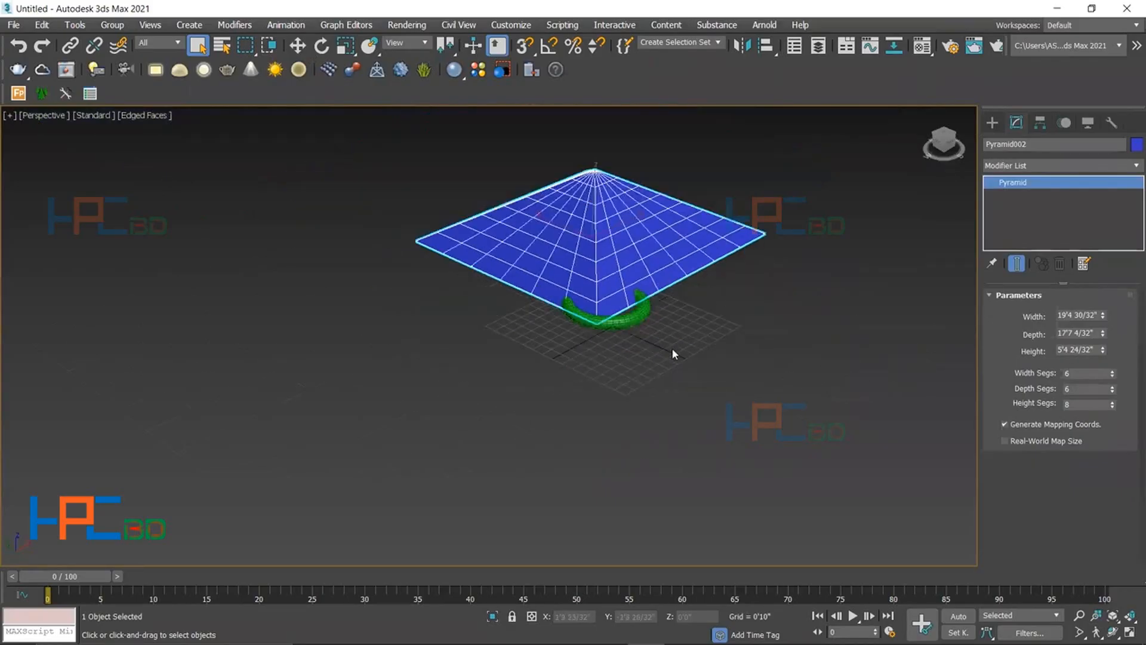
- Create a center-based teapot beside the torus with a radius of about 7'9 27/32", plus a tiny second teapot next to it
{"action": "left_click", "coordinate": [990, 125]}
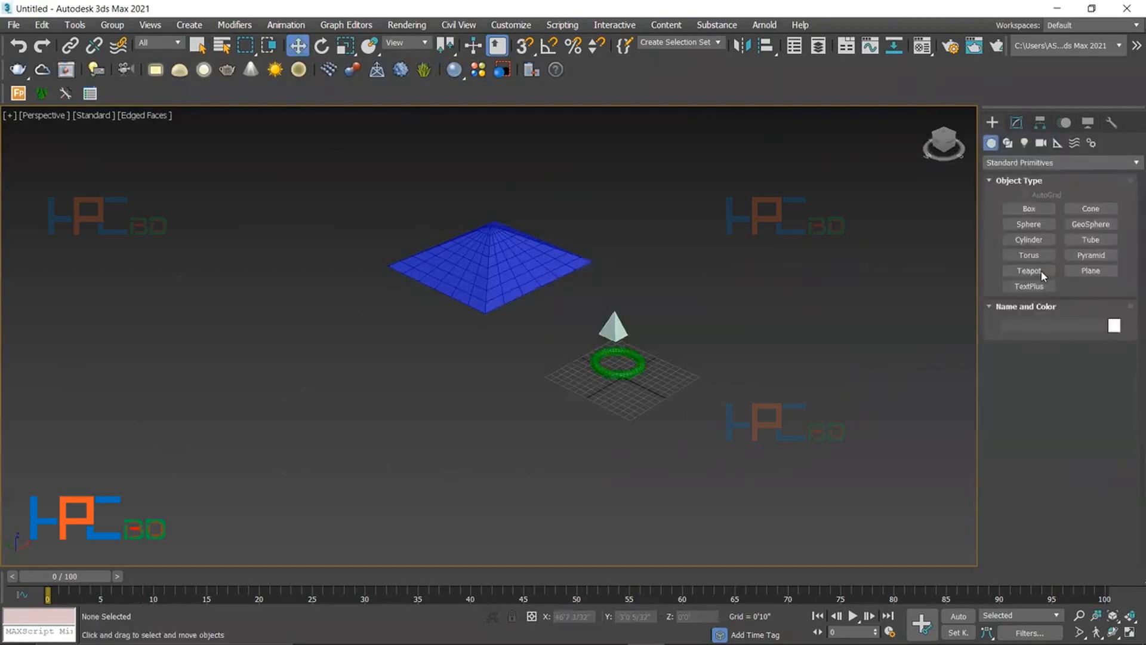
{"action": "left_click", "coordinate": [1041, 272]}
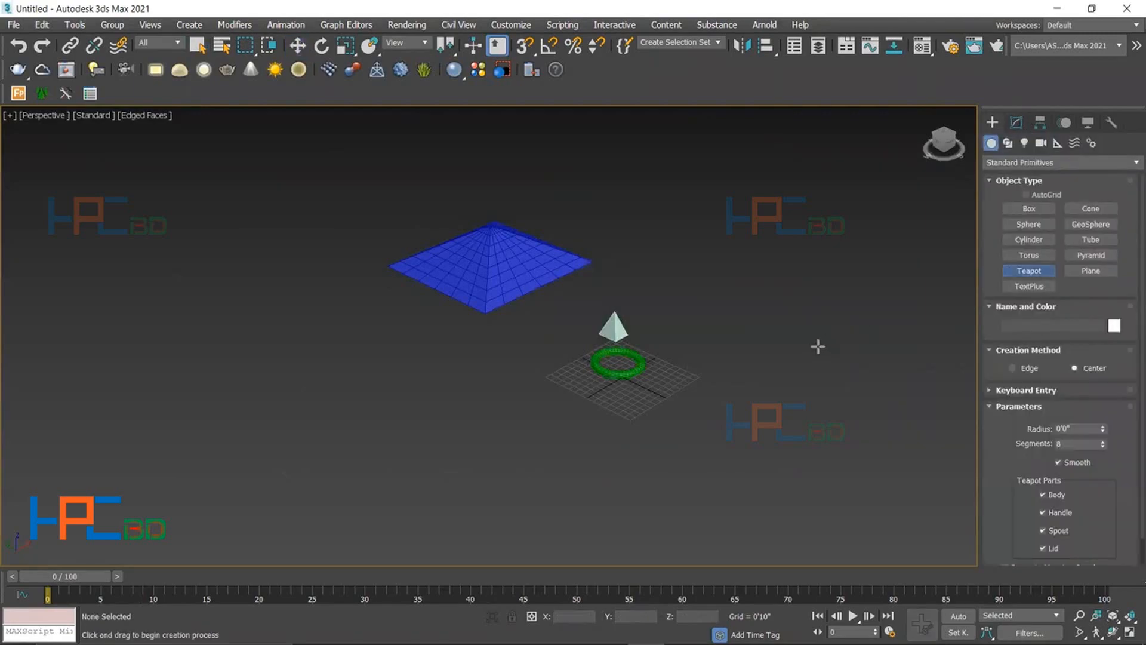
{"action": "middle_click_drag", "start_coordinate": [818, 346], "coordinate": [686, 341]}
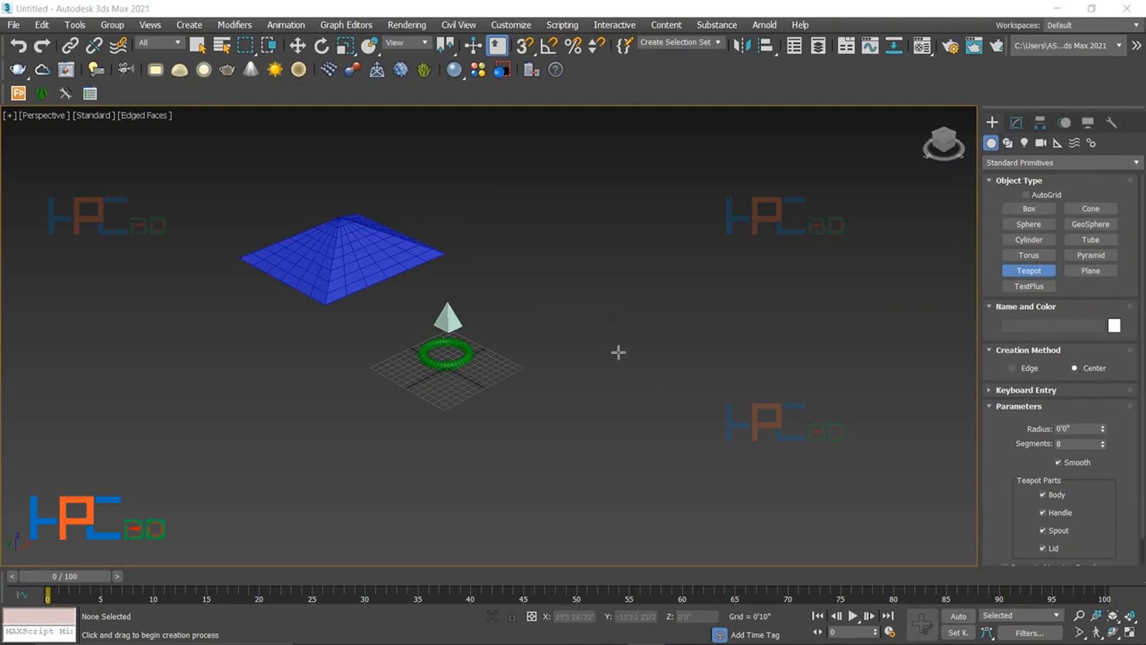
{"action": "left_click_drag", "start_coordinate": [617, 352], "coordinate": [800, 328]}
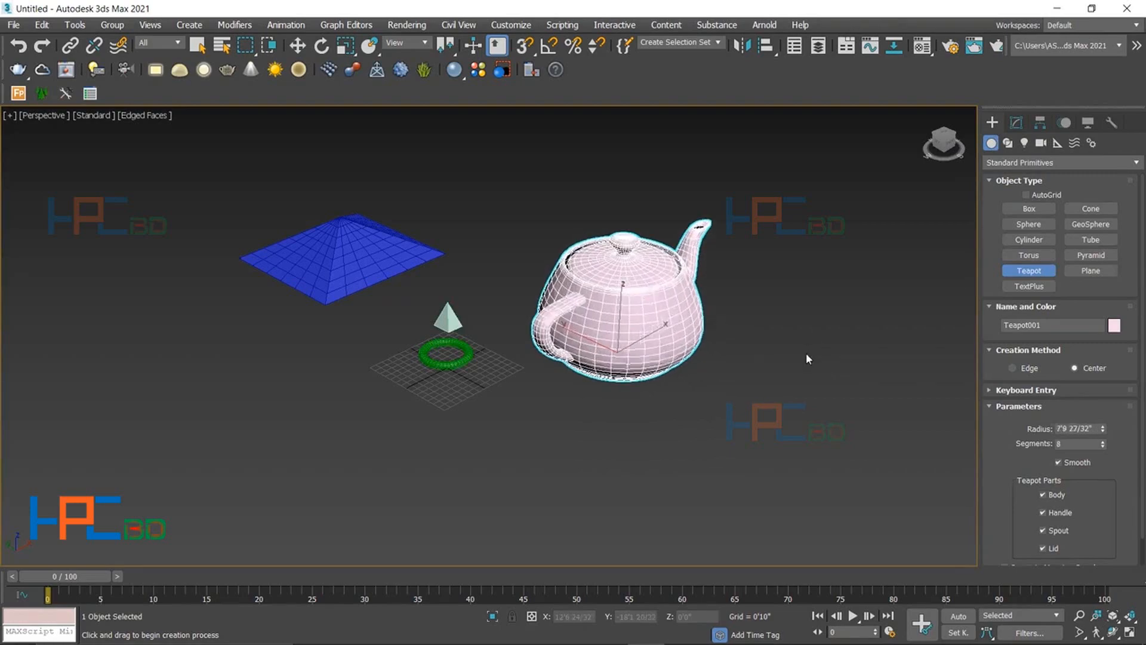
{"action": "right_click", "coordinate": [732, 378]}
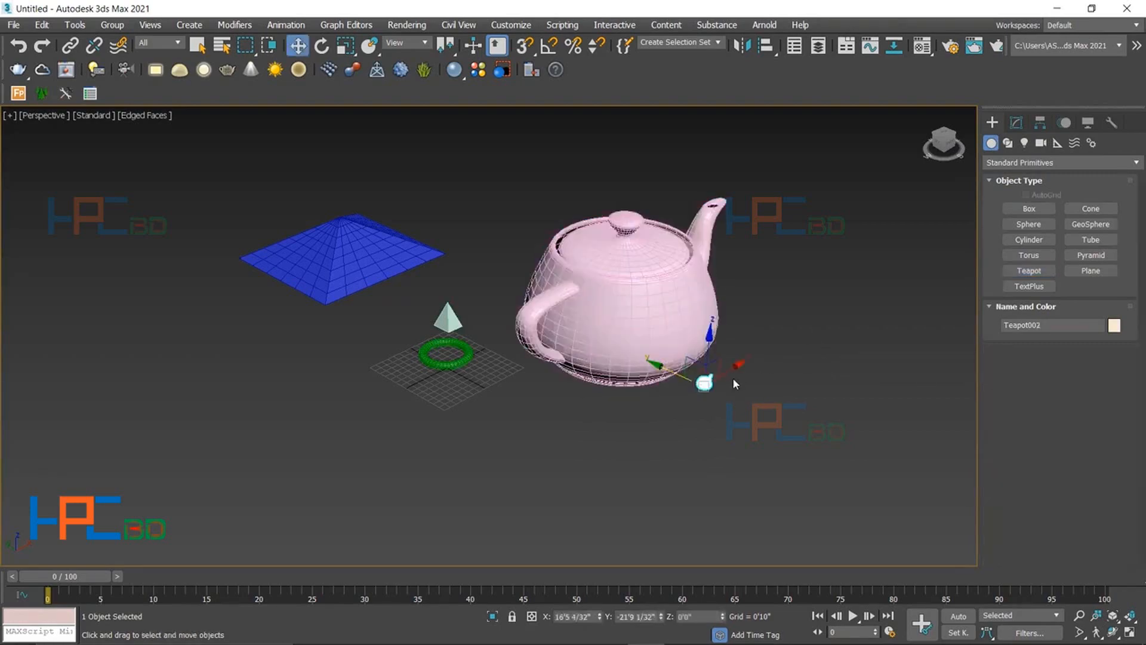
- Delete the teapots from the scene
{"action": "left_click", "coordinate": [678, 333]}
{"action": "key", "text": "Delete"}
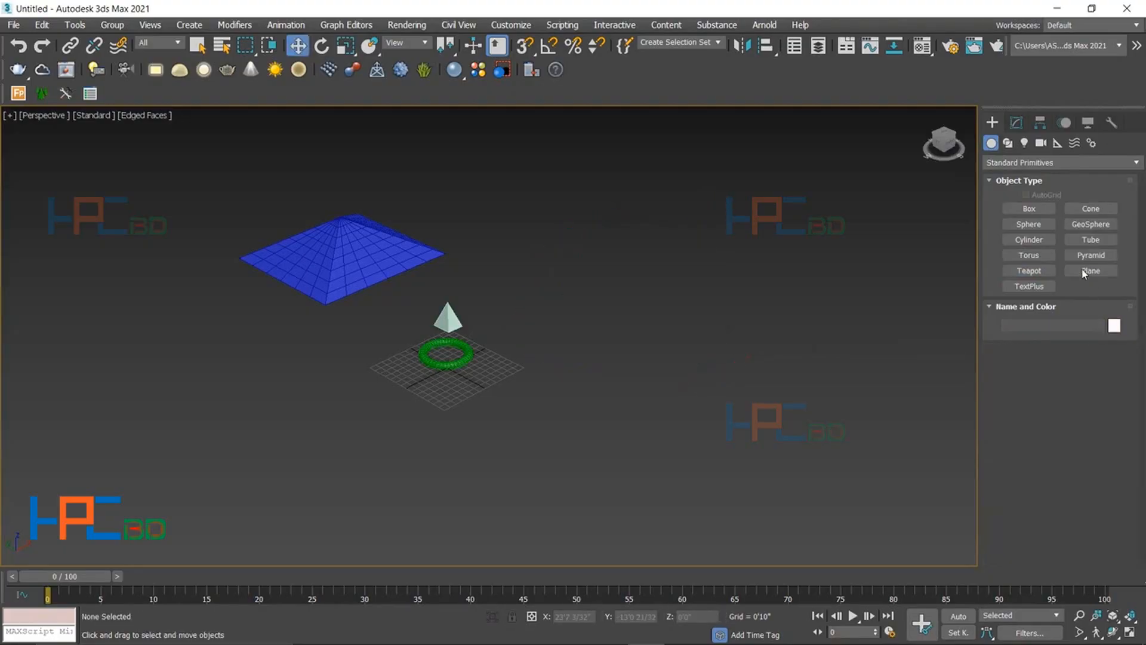
- Create a center-based teapot beside the torus with a radius of about 6'8 2/32"
{"action": "left_click", "coordinate": [1026, 270]}
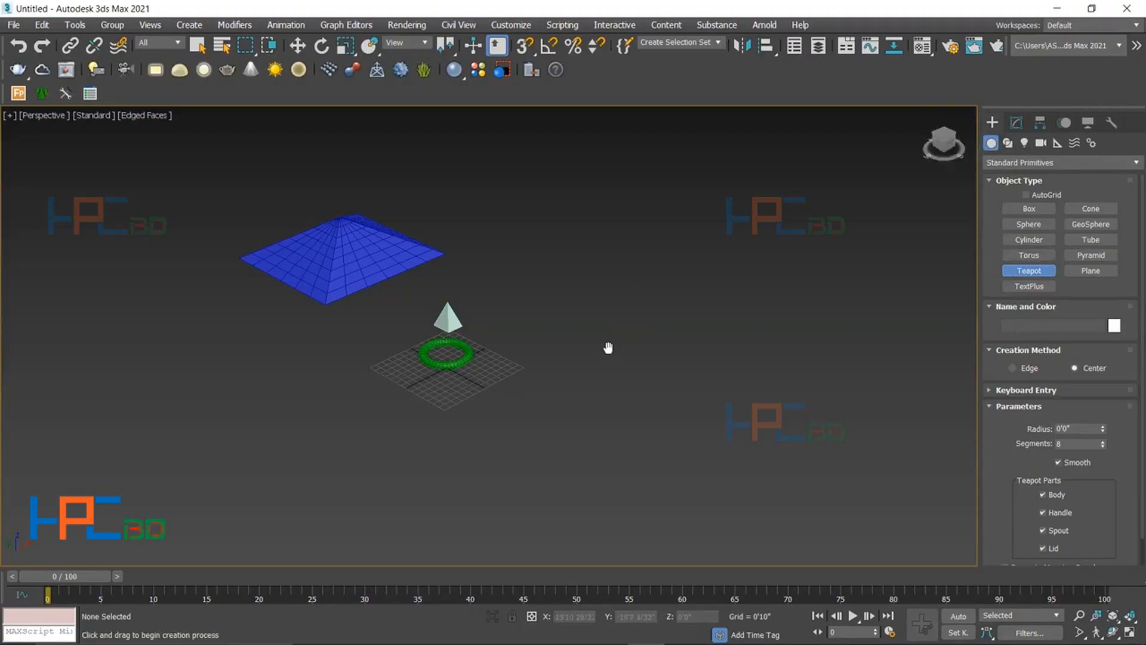
{"action": "left_click_drag", "start_coordinate": [607, 346], "coordinate": [678, 364]}
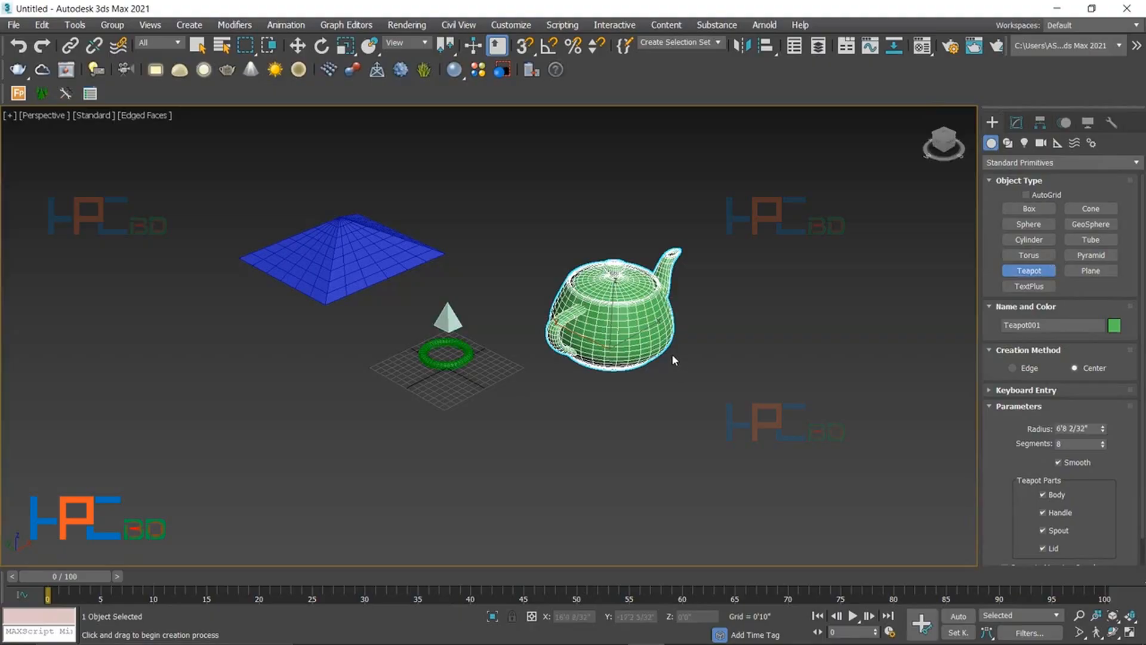
{"action": "key", "text": "w"}
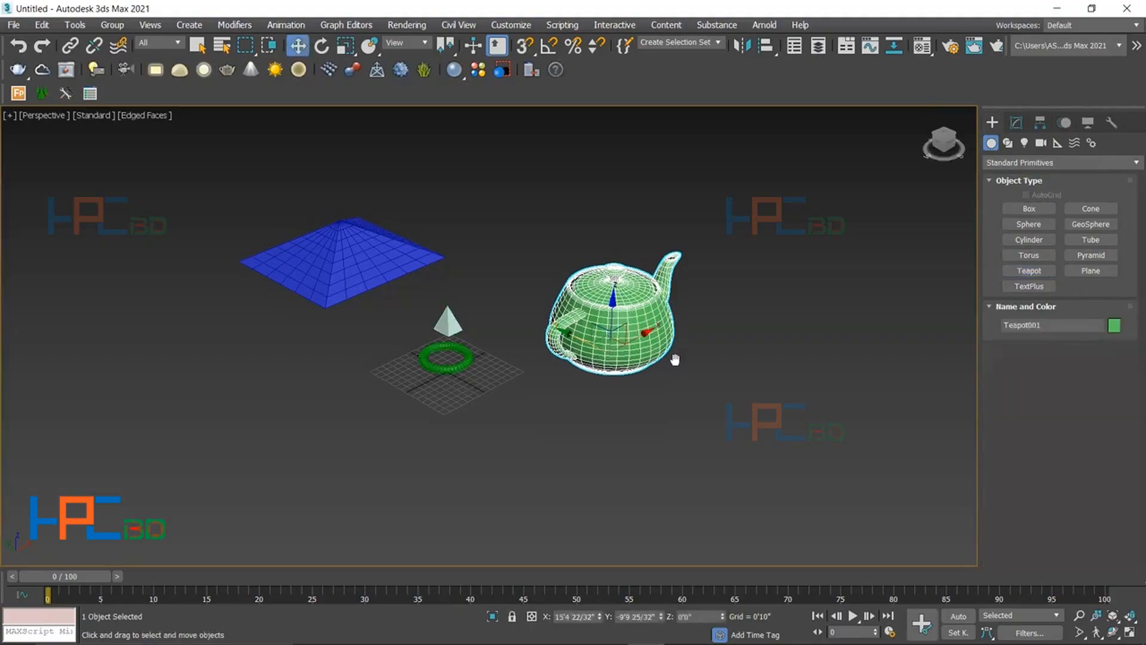
{"action": "middle_click_drag", "start_coordinate": [675, 359], "coordinate": [679, 364]}
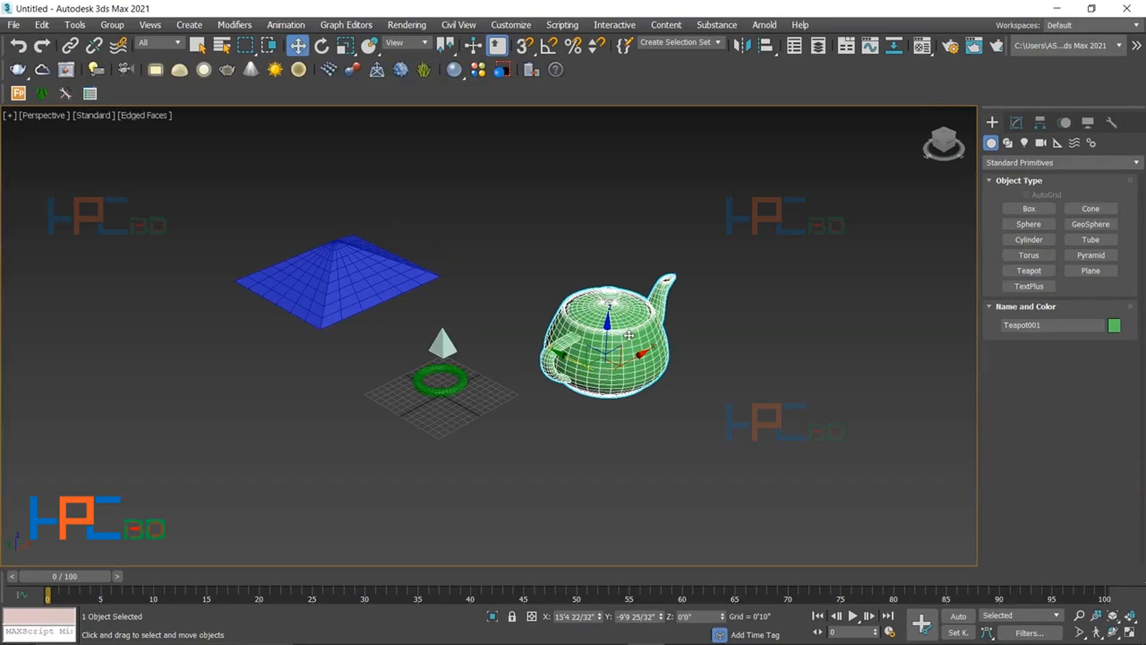
{"action": "middle_click_drag", "start_coordinate": [630, 336], "coordinate": [657, 342], "text": "alt"}
{"action": "scroll", "coordinate": [674, 321], "scroll_direction": "up", "scroll_amount": 3}
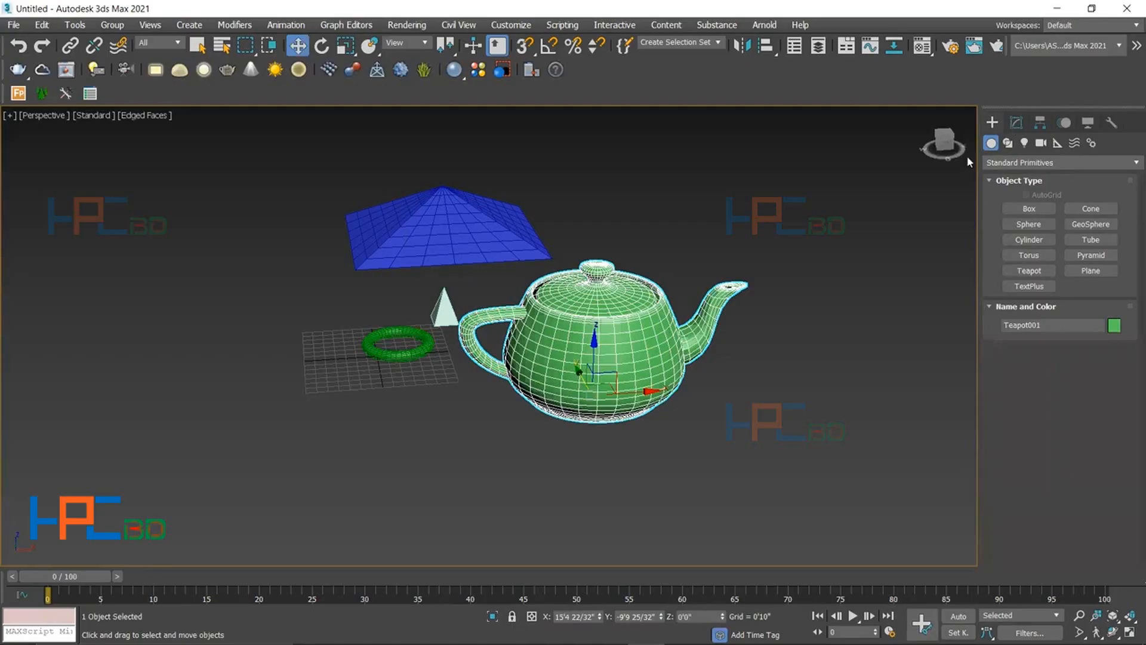
{"action": "scroll", "coordinate": [717, 254], "scroll_direction": "up", "scroll_amount": 2}
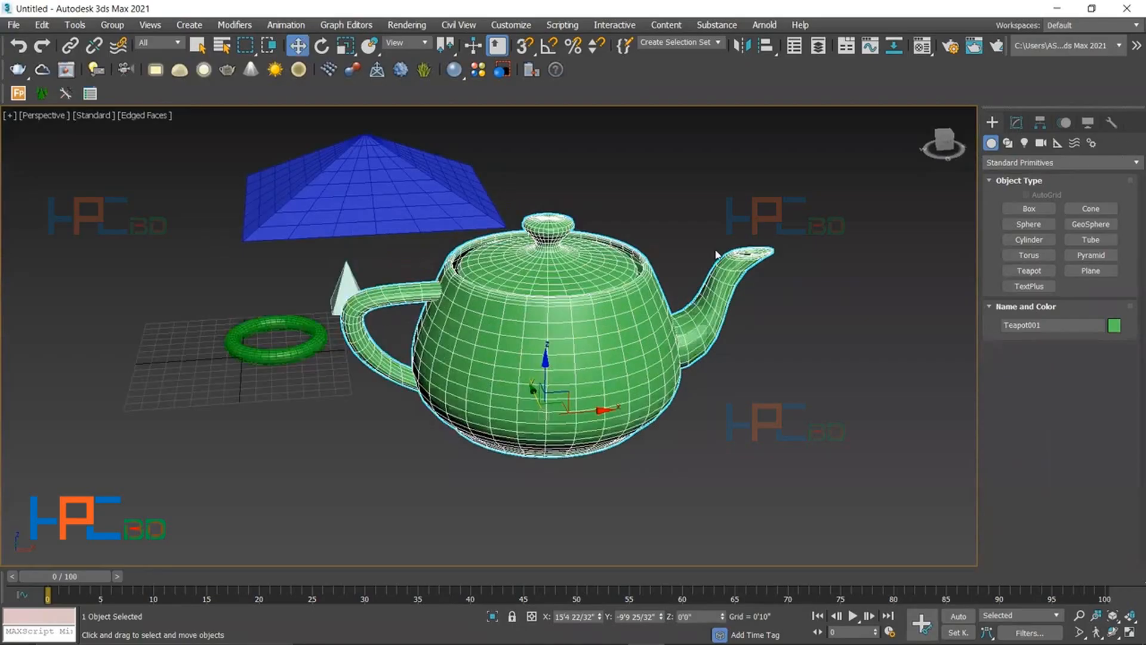
- Change the teapot's object color to a darker green from the 3ds Max palette
{"action": "left_click", "coordinate": [1016, 122]}
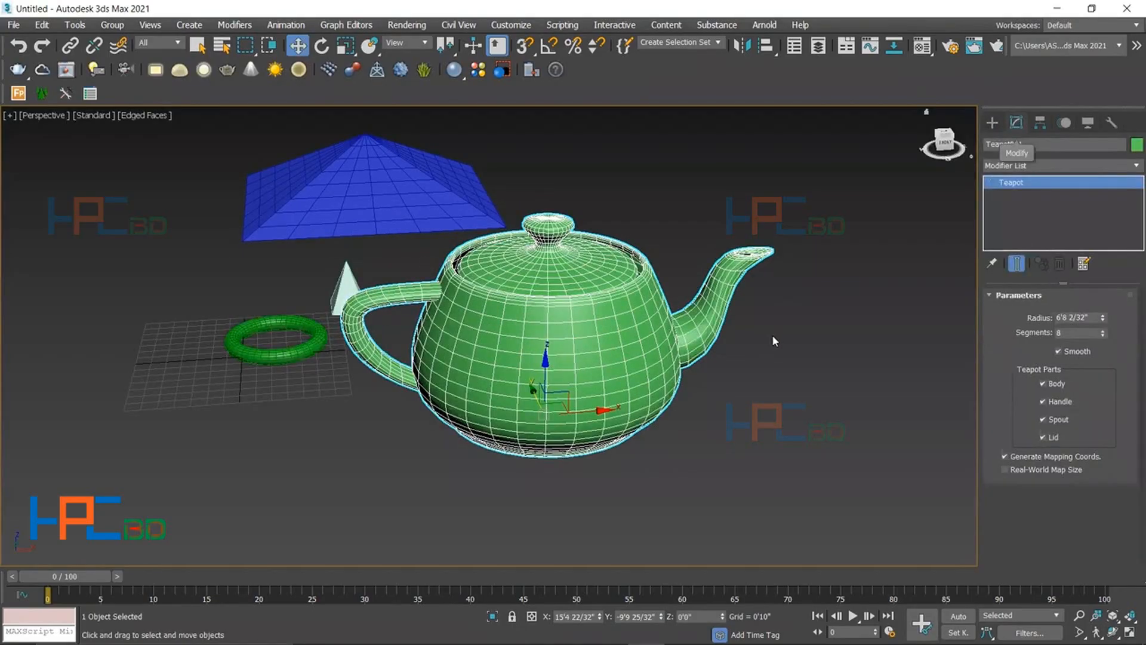
{"action": "left_click", "coordinate": [1137, 144]}
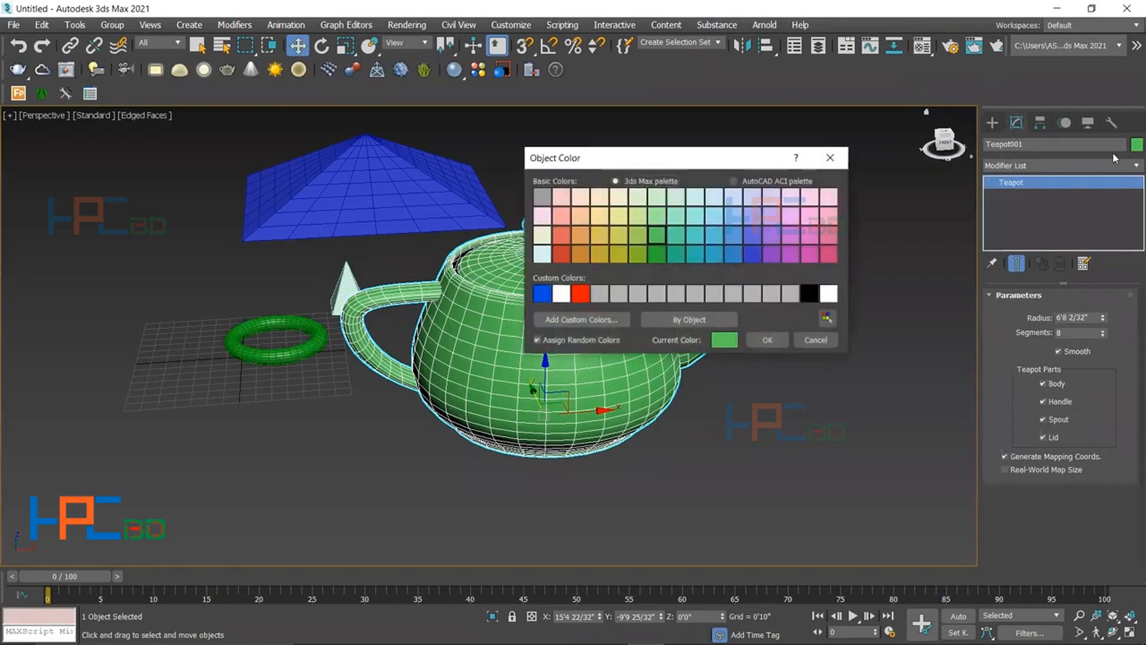
{"action": "left_click", "coordinate": [767, 340]}
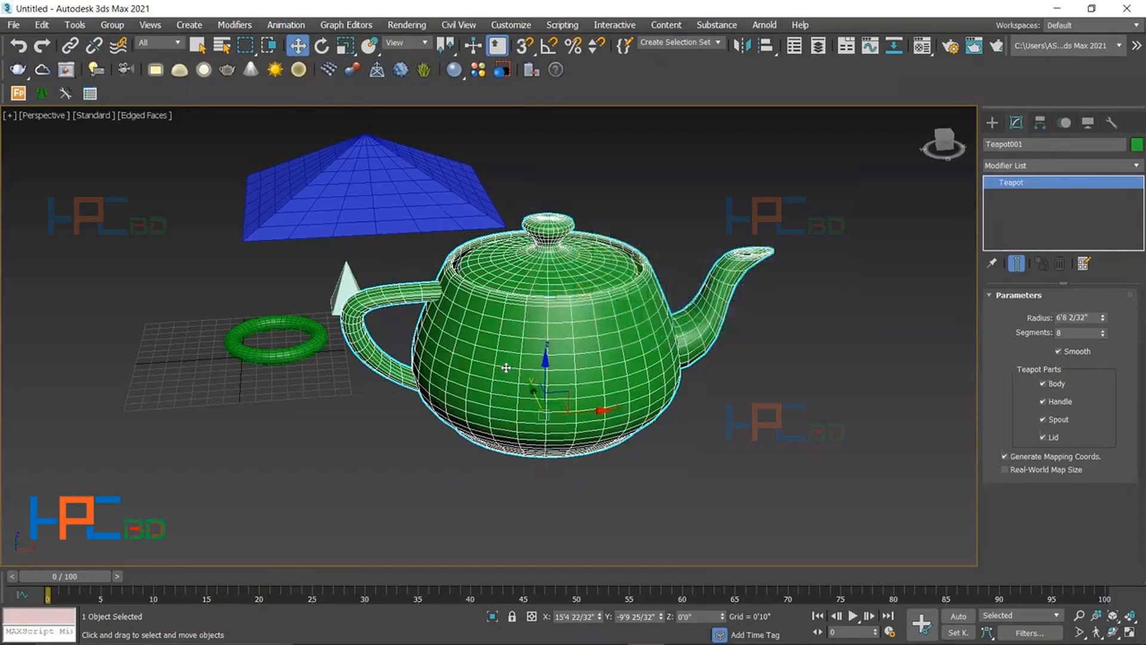
- Try several smaller radii on the green teapot and settle on a radius of about 4'6 14/32"
{"action": "scroll", "coordinate": [506, 368], "scroll_direction": "up", "scroll_amount": 3}
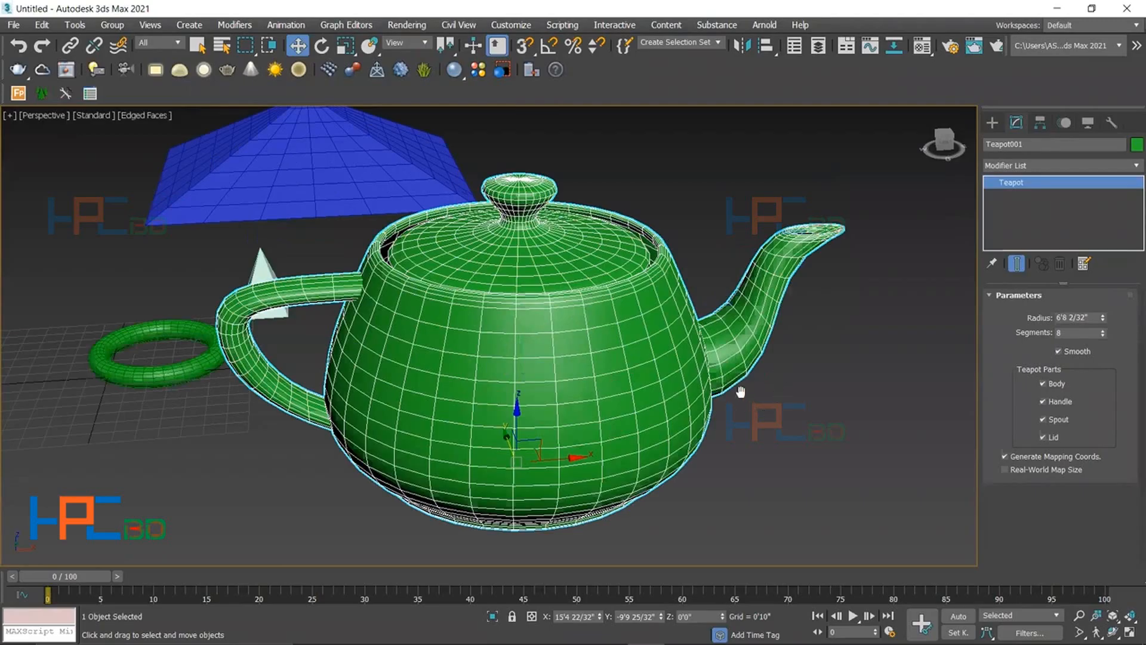
{"action": "middle_click_drag", "start_coordinate": [683, 356], "coordinate": [699, 380]}
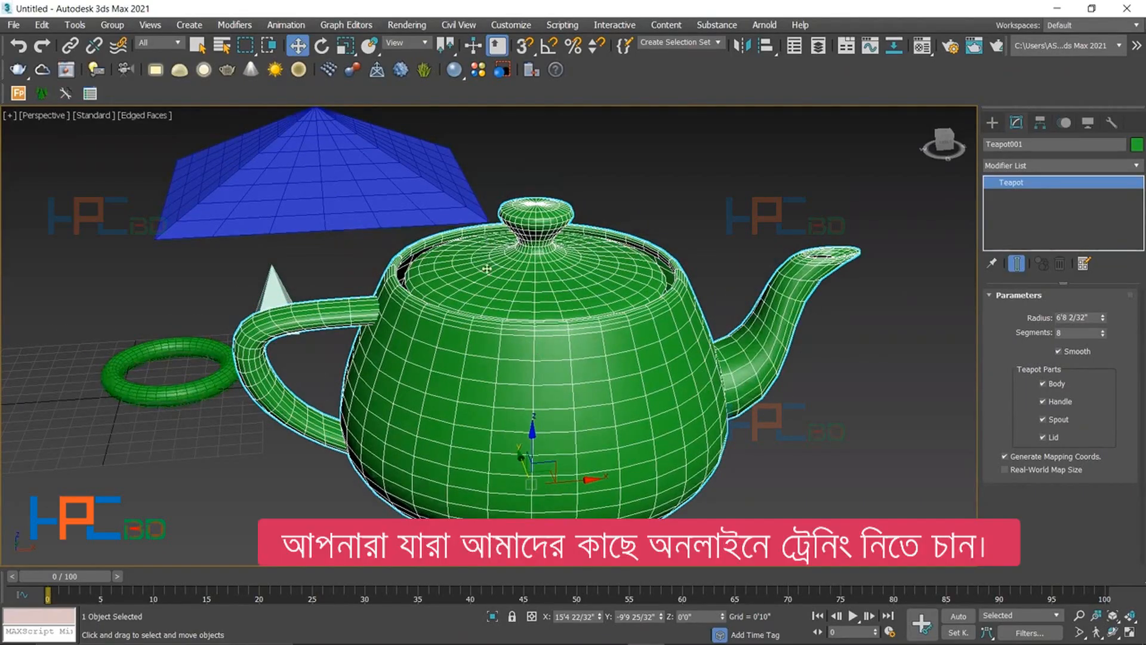
{"action": "middle_click_drag", "start_coordinate": [552, 320], "coordinate": [512, 284]}
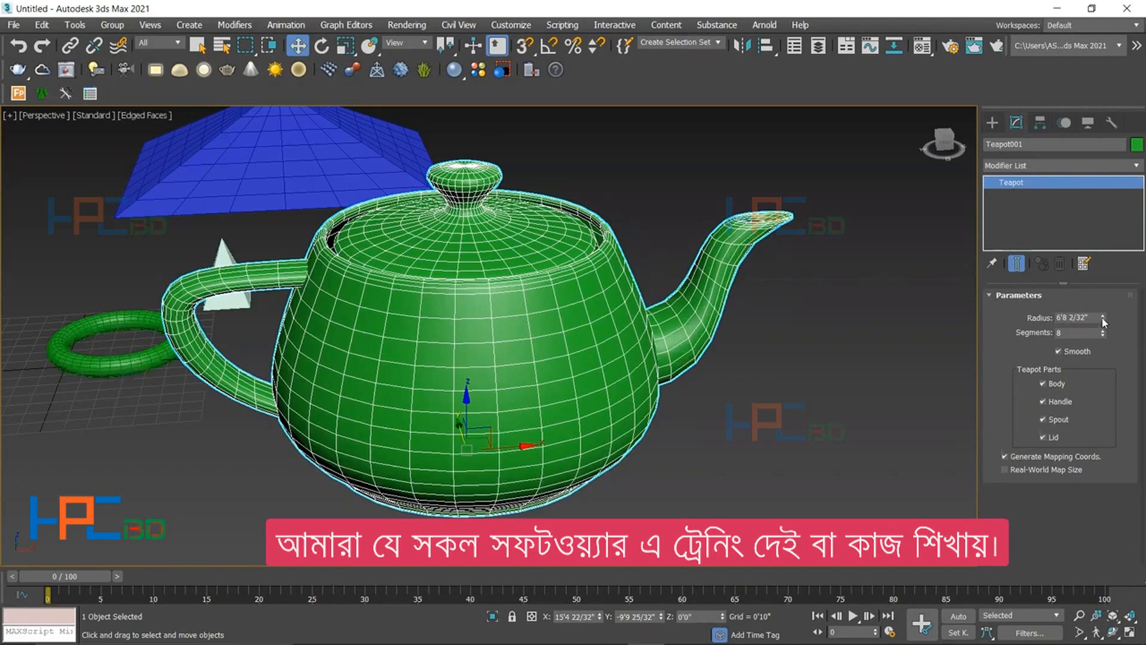
{"action": "left_click_drag", "start_coordinate": [1104, 322], "coordinate": [1110, 354]}
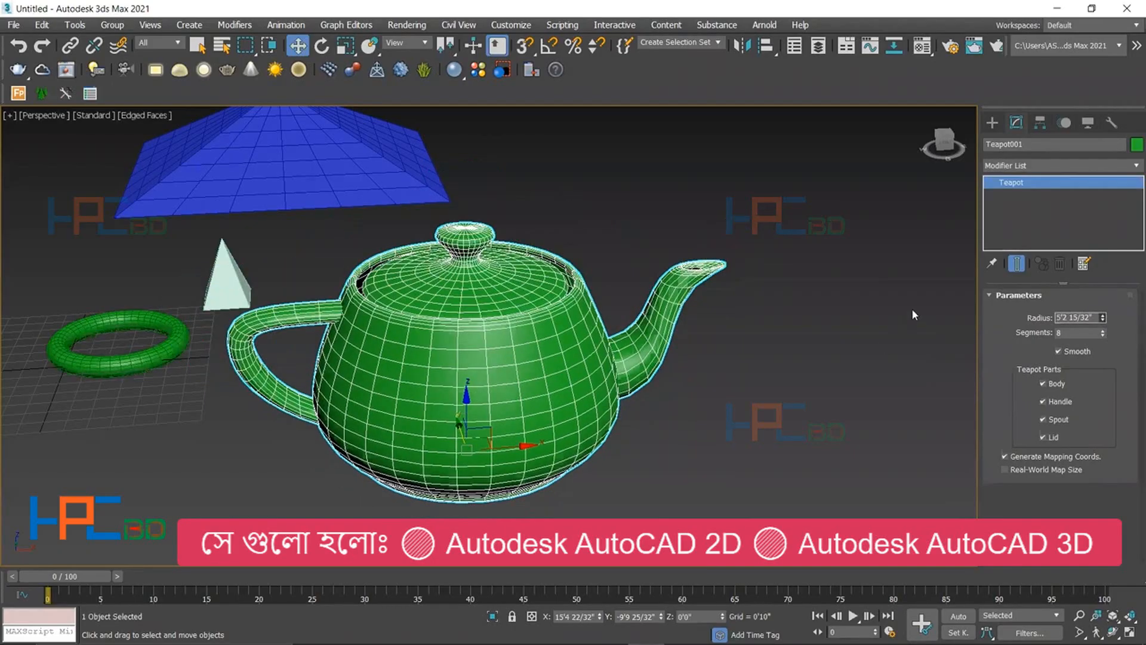
{"action": "key", "text": "ctrl+z"}
{"action": "key", "text": "ctrl+z"}
{"action": "key", "text": "ctrl+z"}
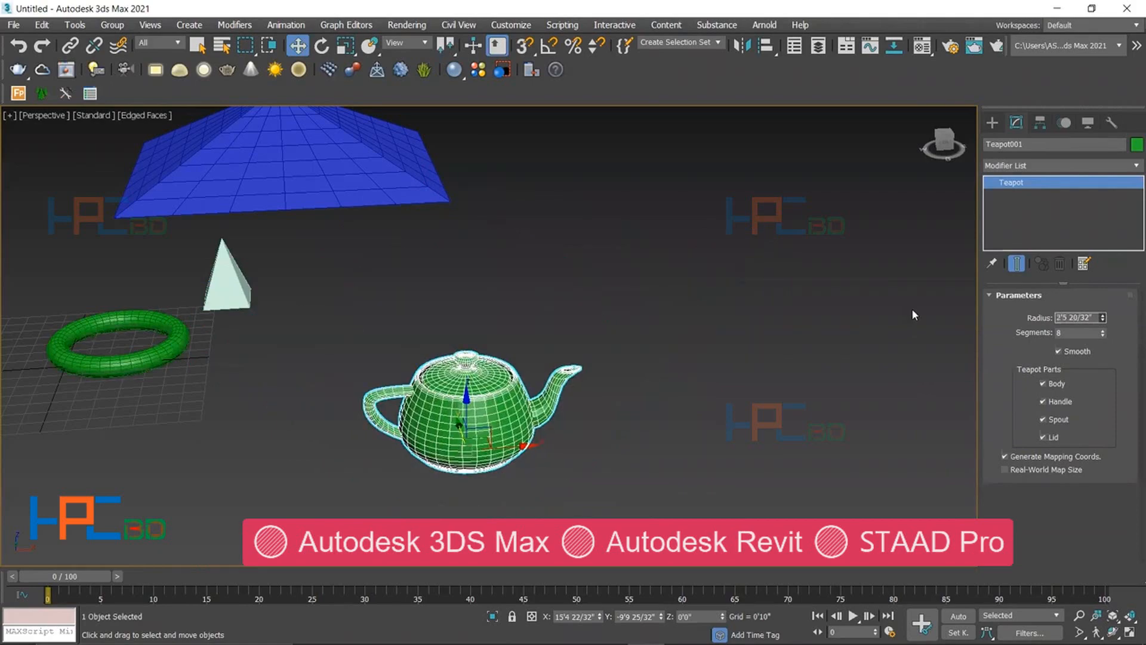
{"action": "key", "text": "ctrl+z"}
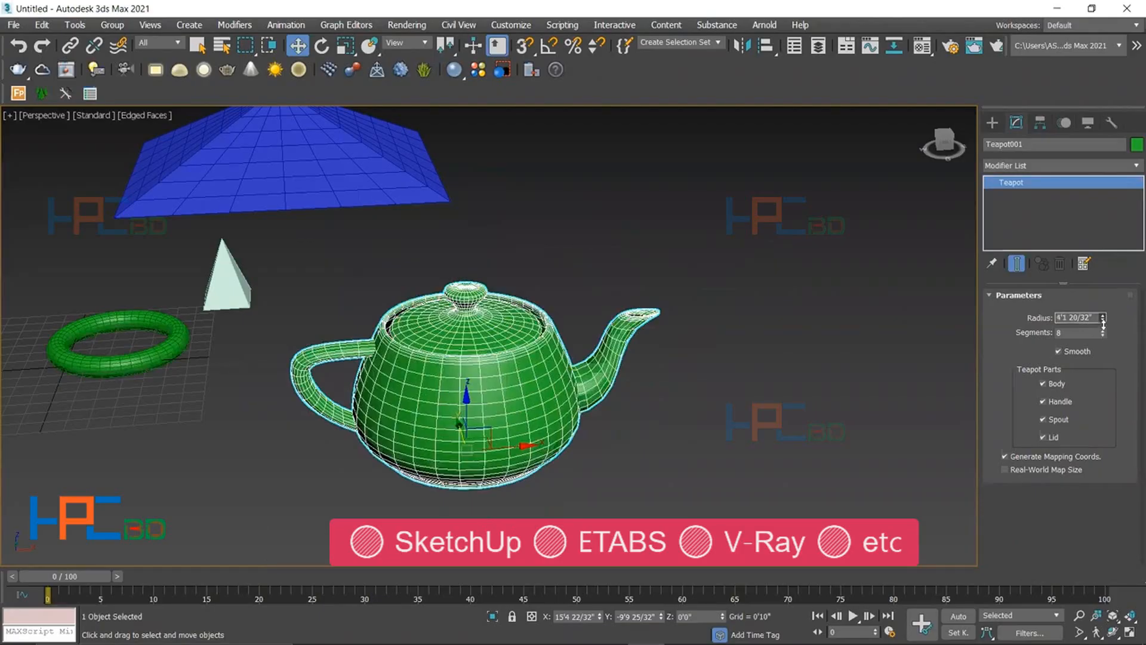
{"action": "left_click_drag", "start_coordinate": [1103, 322], "coordinate": [1103, 290]}
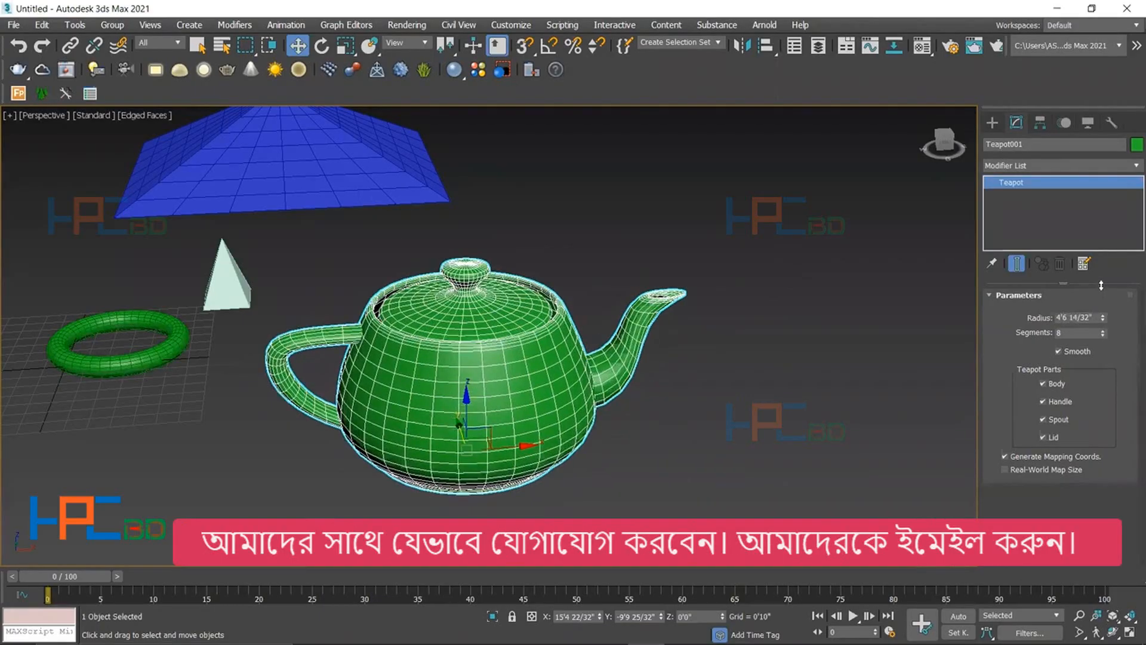
- Set the teapot's segments to 64 and compare its surface with edged faces off and on
{"action": "left_click", "coordinate": [1103, 331]}
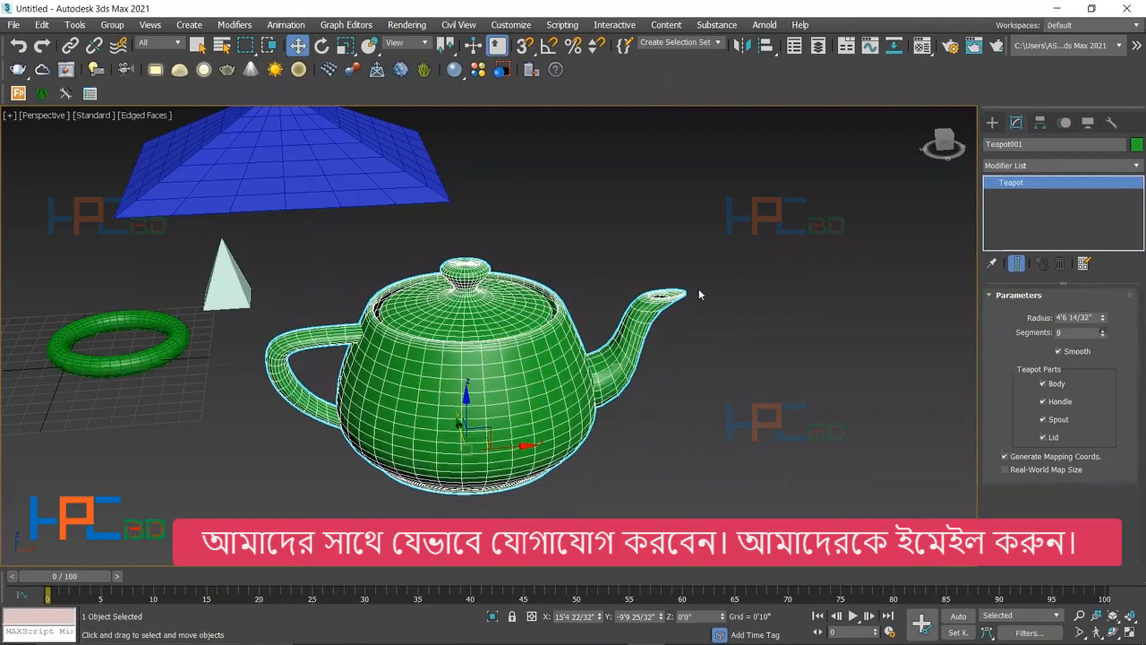
{"action": "type", "text": "64"}
{"action": "key", "text": "Return"}
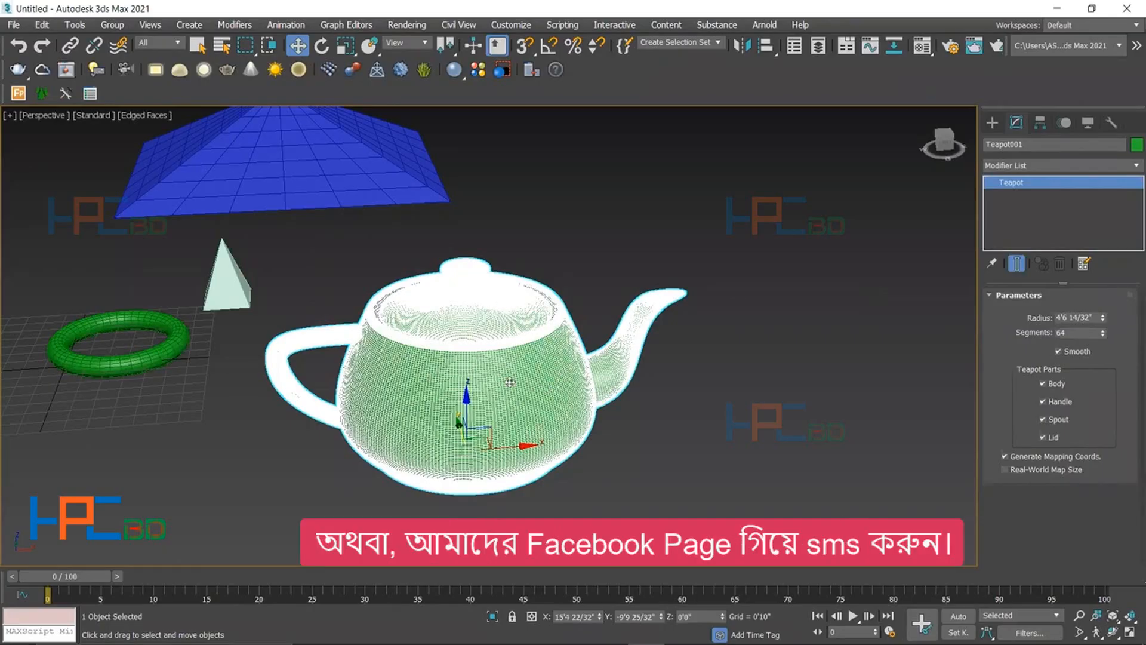
{"action": "key", "text": "F4"}
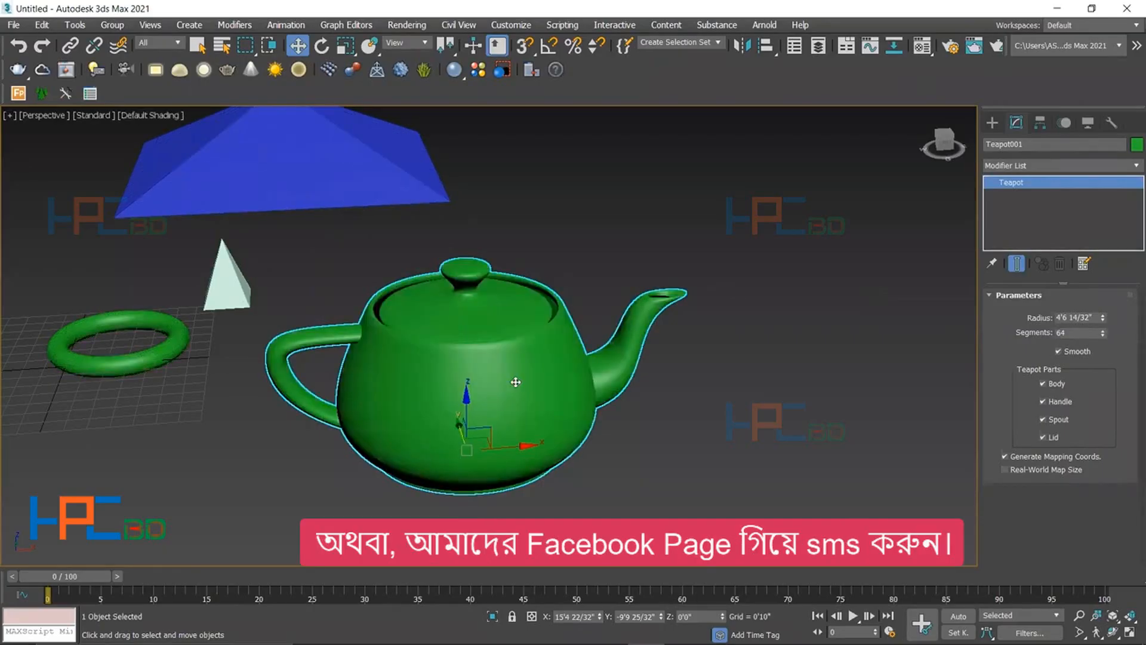
{"action": "scroll", "coordinate": [516, 382], "scroll_direction": "up", "scroll_amount": 3}
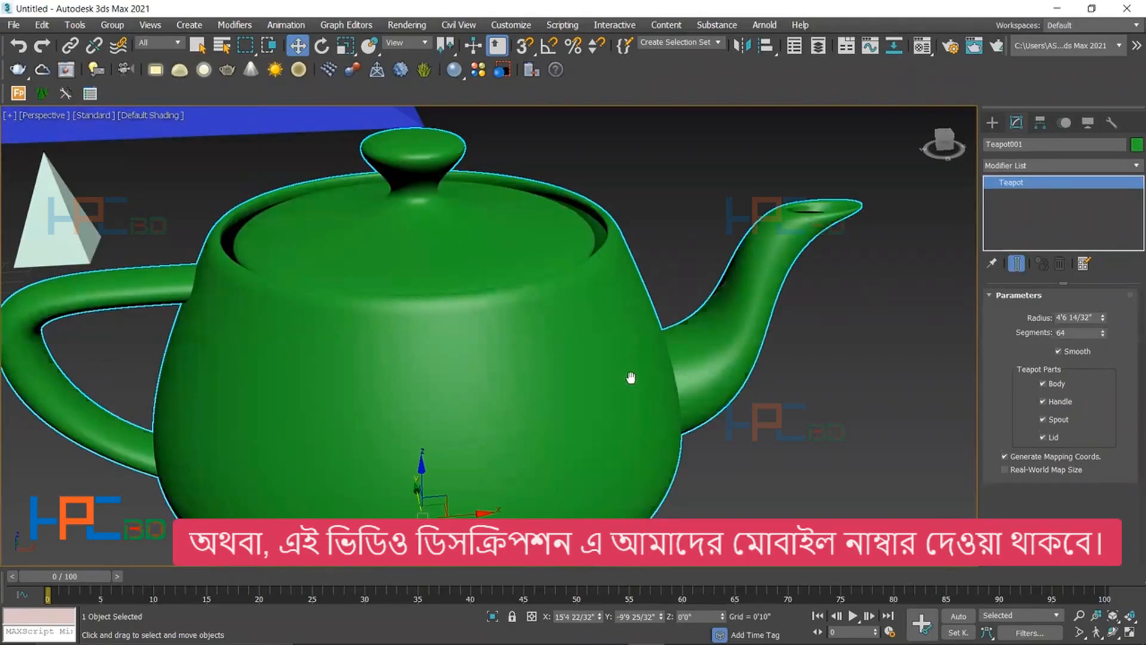
{"action": "key", "text": "F4"}
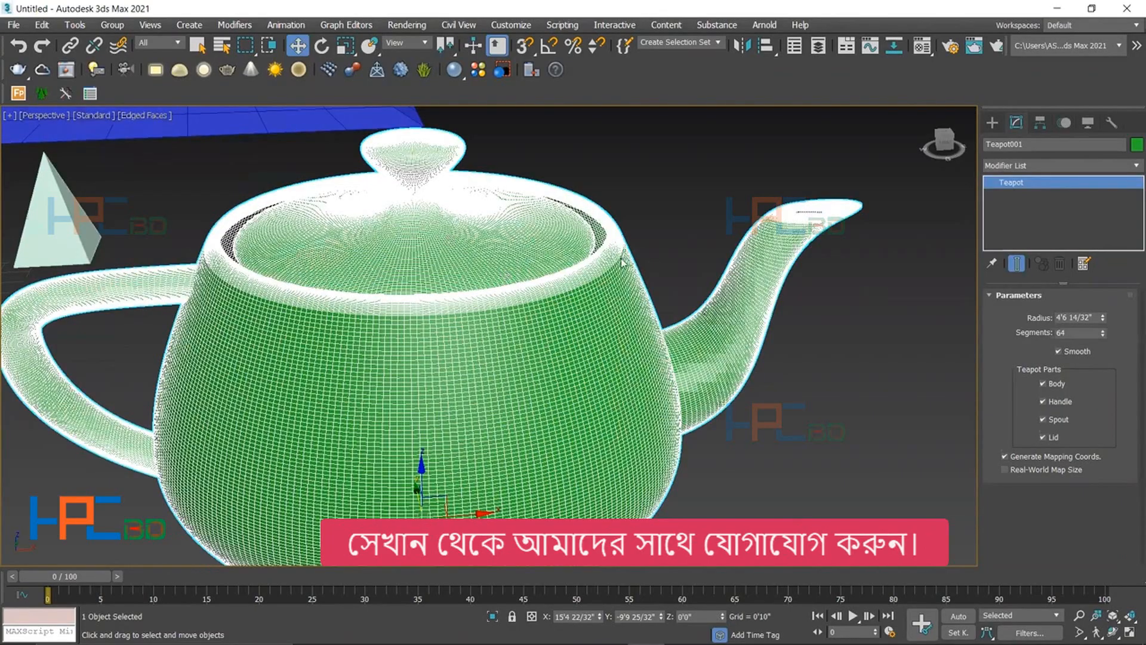
- Reduce the teapot's segments to the minimum of 1, raise them gradually, and set them to 10
{"action": "left_click", "coordinate": [1104, 334]}
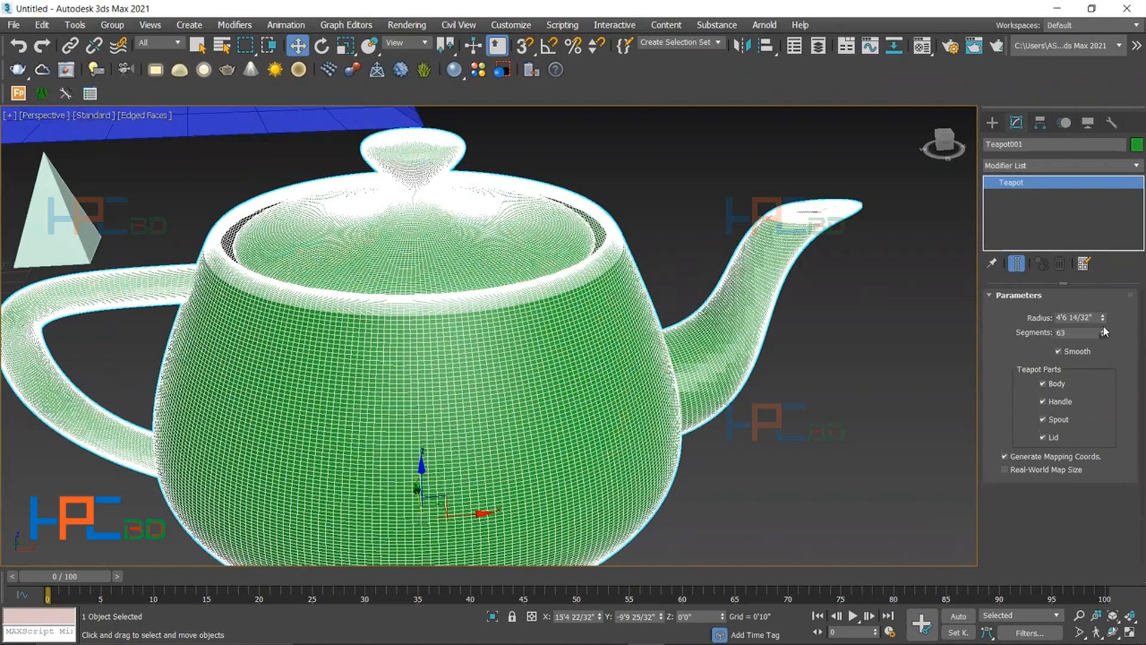
{"action": "right_click", "coordinate": [1104, 335]}
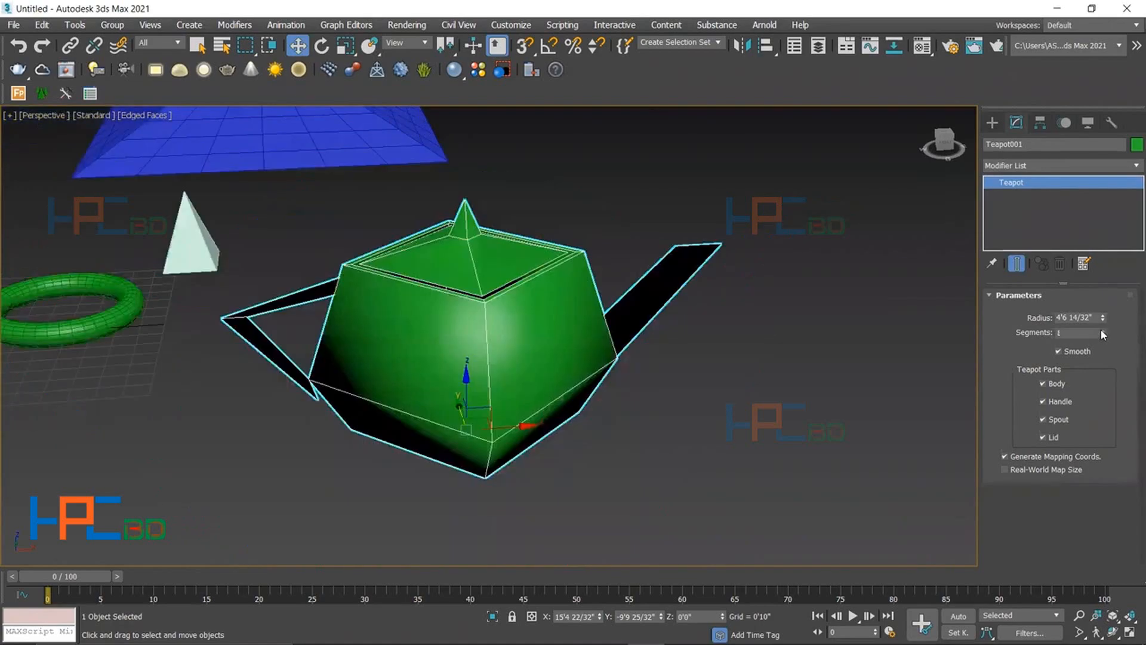
{"action": "left_click", "coordinate": [1102, 330]}
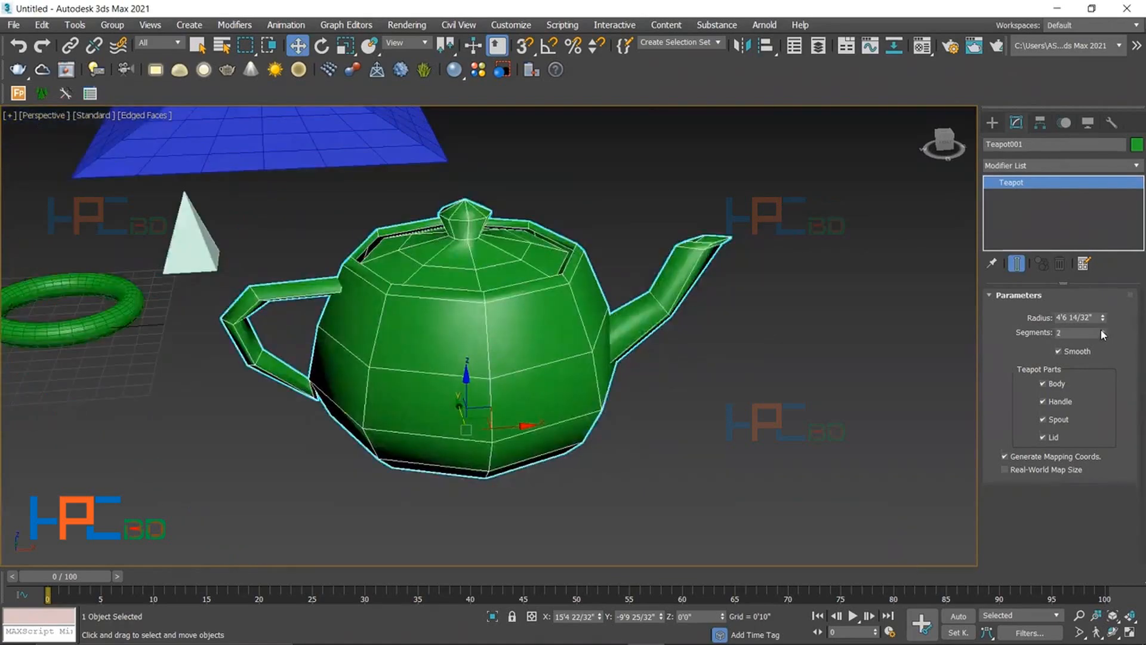
{"action": "left_click", "coordinate": [1102, 329]}
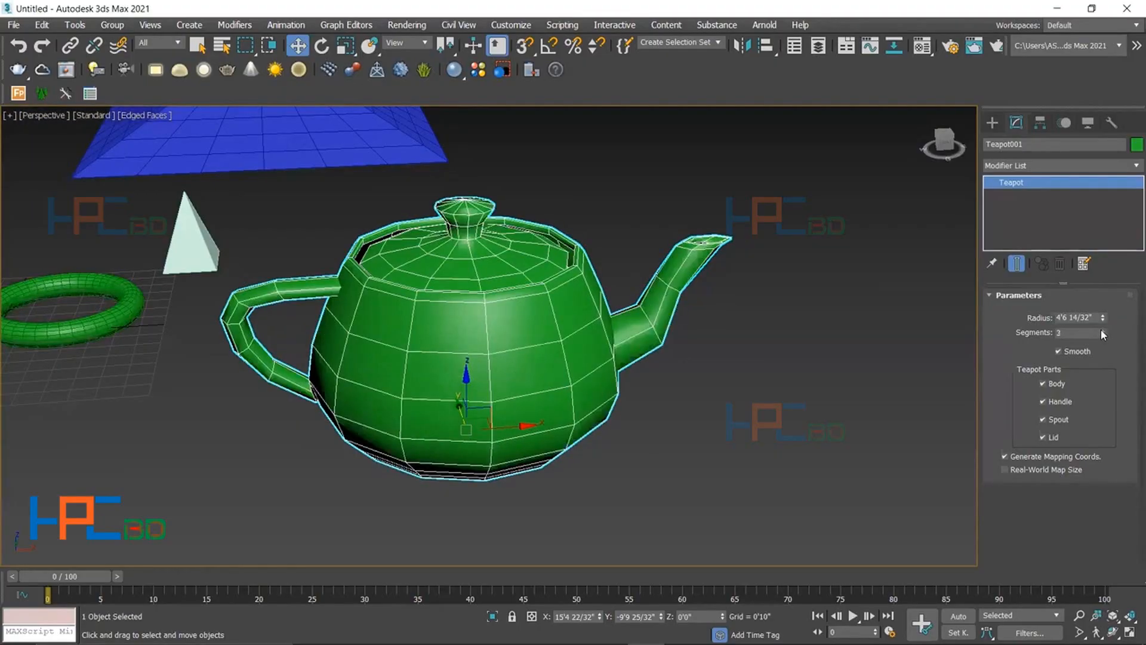
{"action": "double_click", "coordinate": [1091, 332]}
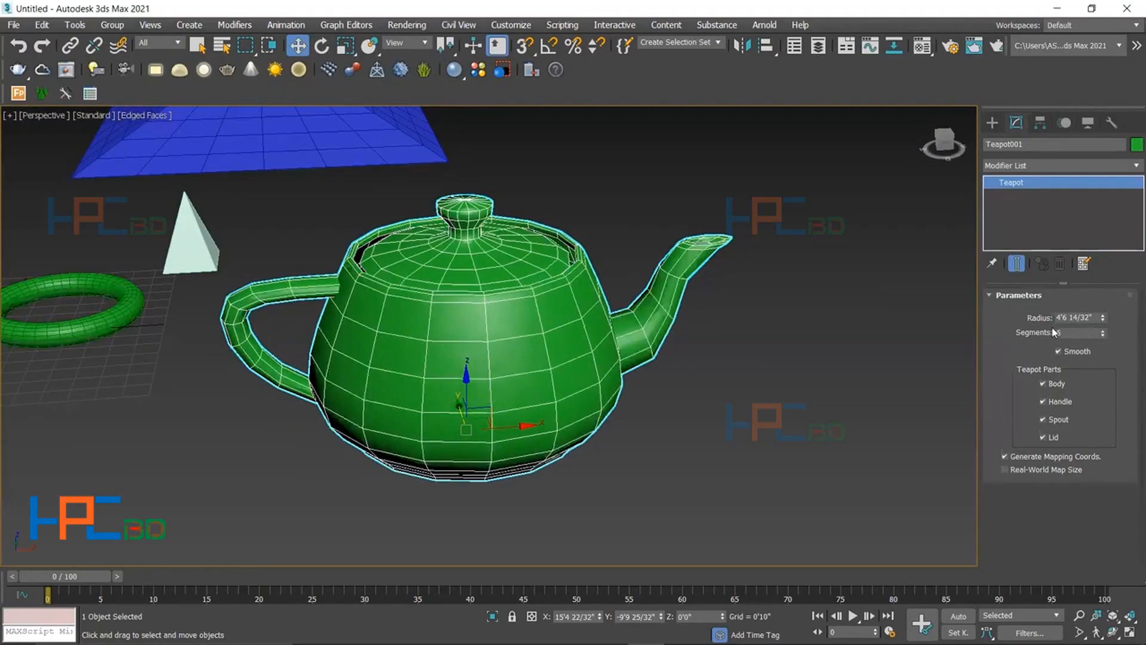
{"action": "type", "text": "10"}
{"action": "key", "text": "Return"}
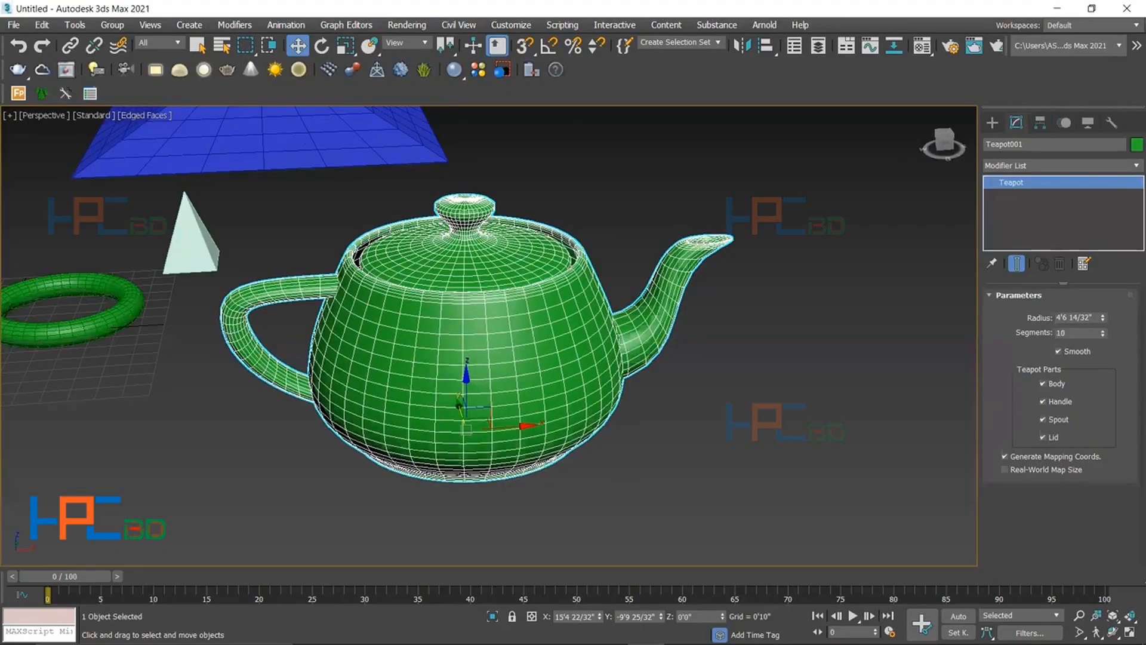
- Try segment values of 100, 3 and 4 on the teapot, and finish with 11 segments
{"action": "left_click", "coordinate": [1103, 330]}
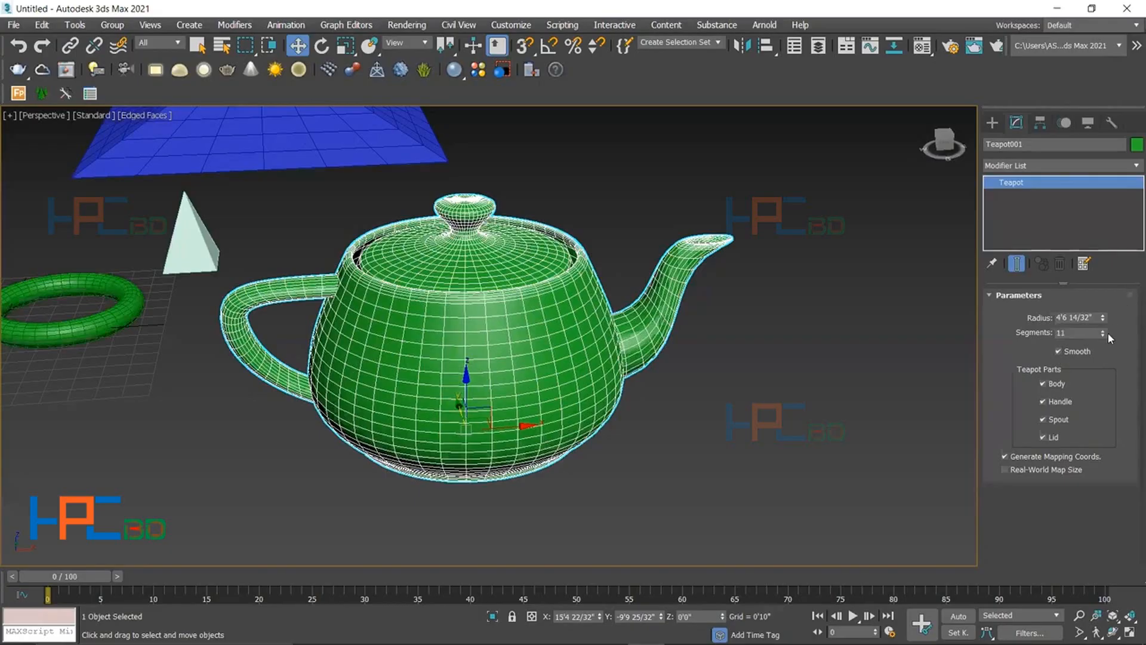
{"action": "left_click_drag", "start_coordinate": [1105, 330], "coordinate": [1103, 323]}
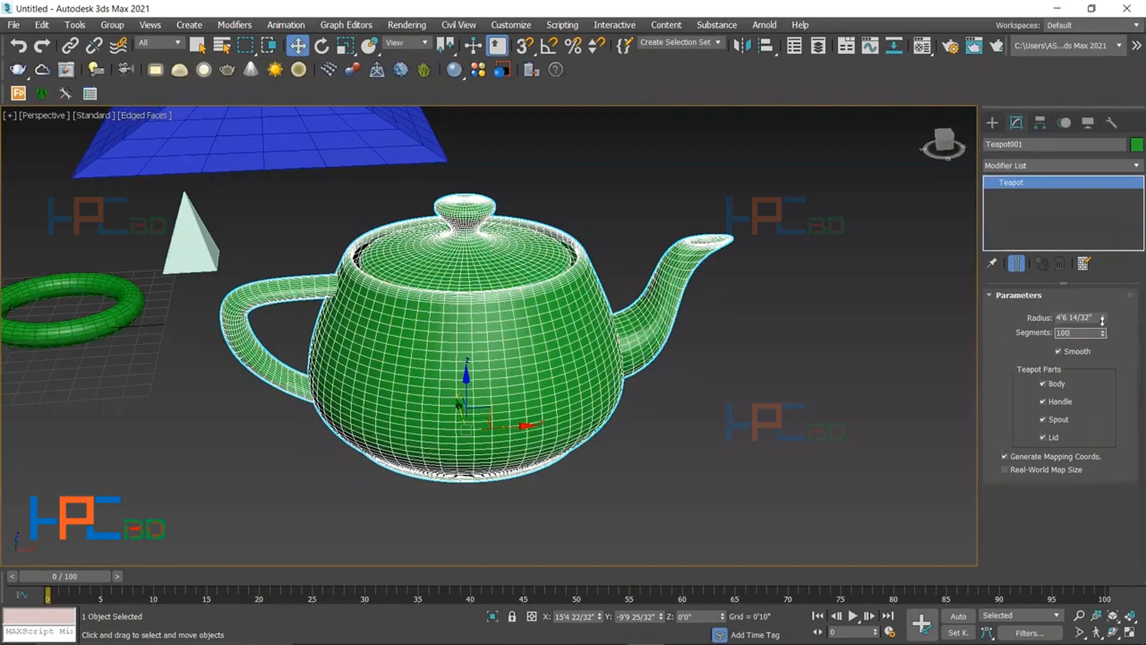
{"action": "double_click", "coordinate": [1065, 332]}
{"action": "type", "text": "3"}
{"action": "key", "text": "Return"}
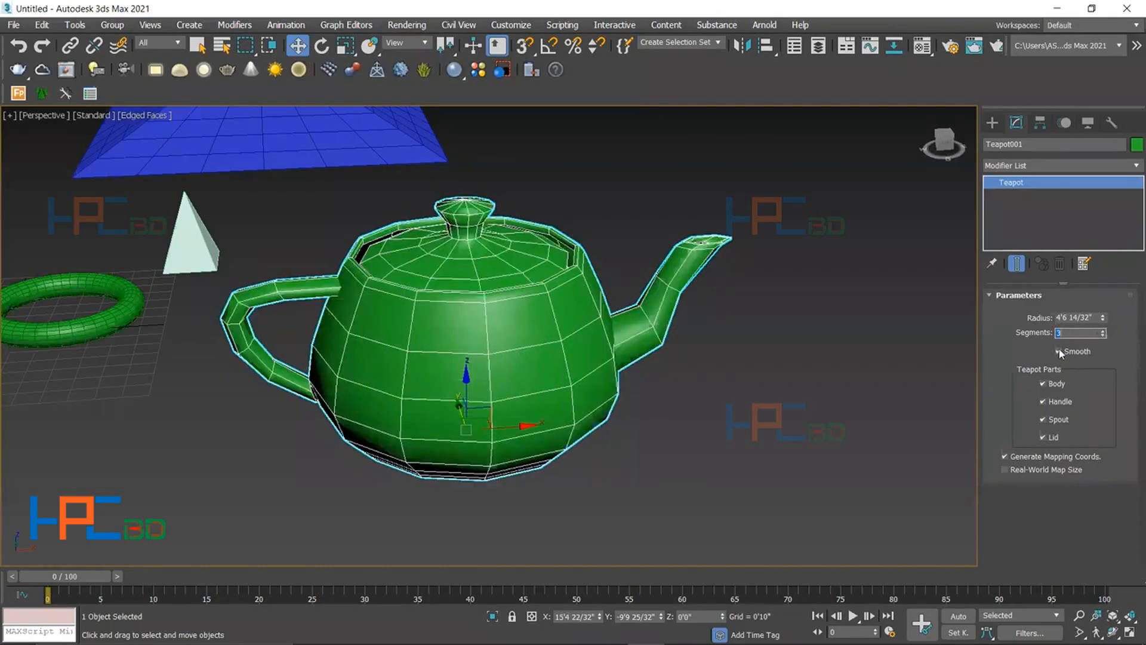
{"action": "type", "text": "4"}
{"action": "key", "text": "Return"}
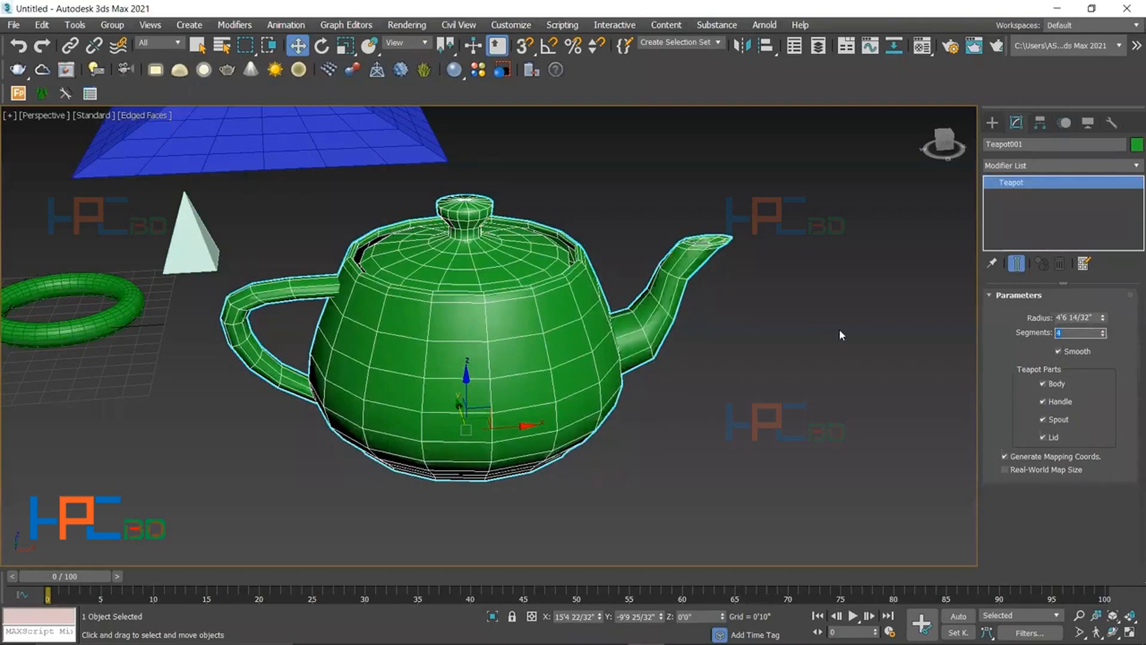
{"action": "type", "text": "11"}
{"action": "key", "text": "Return"}
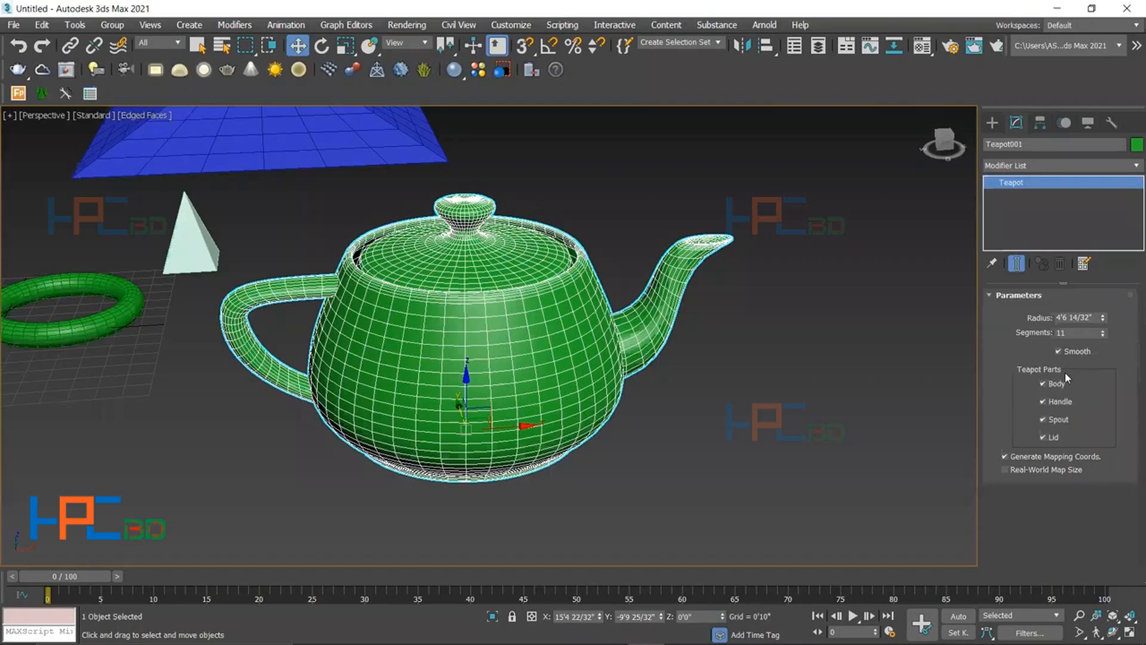
- Try the teapot without its body, restore the body, and turn off the handle, spout and lid
{"action": "key", "text": "z"}
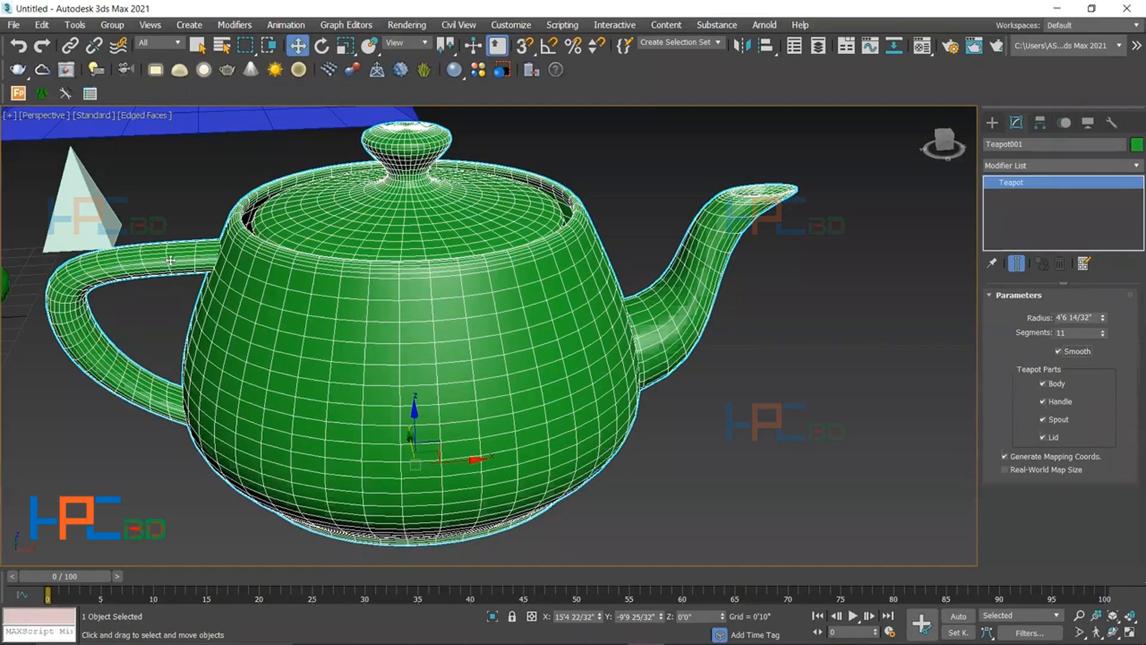
{"action": "left_click", "coordinate": [1043, 384]}
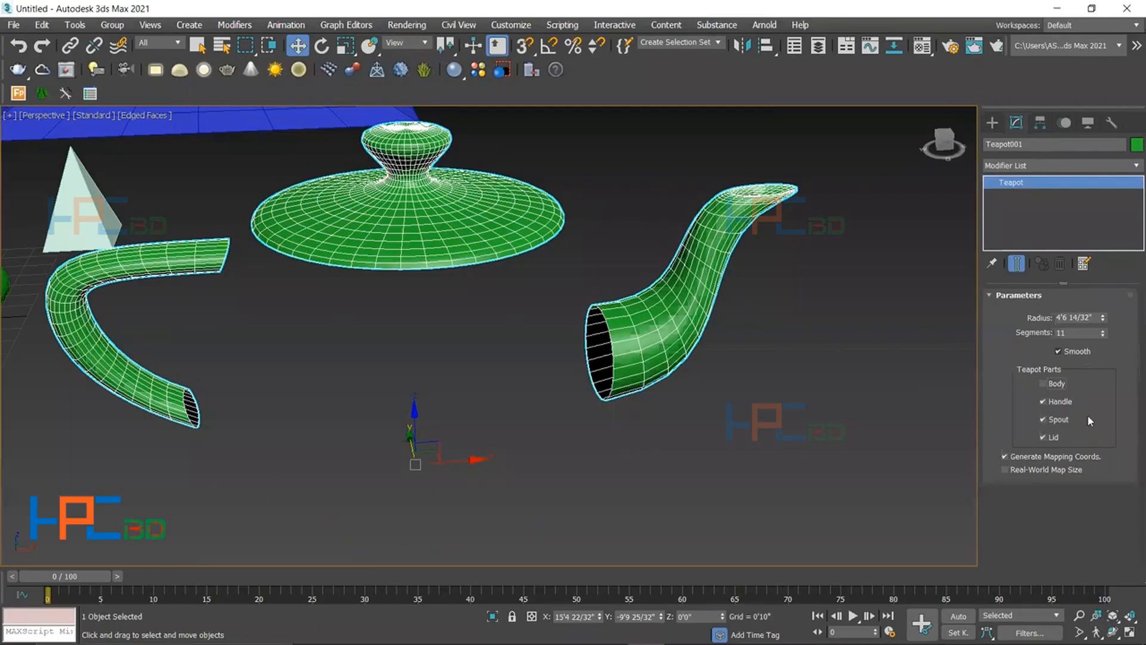
{"action": "key", "text": "ctrl+z"}
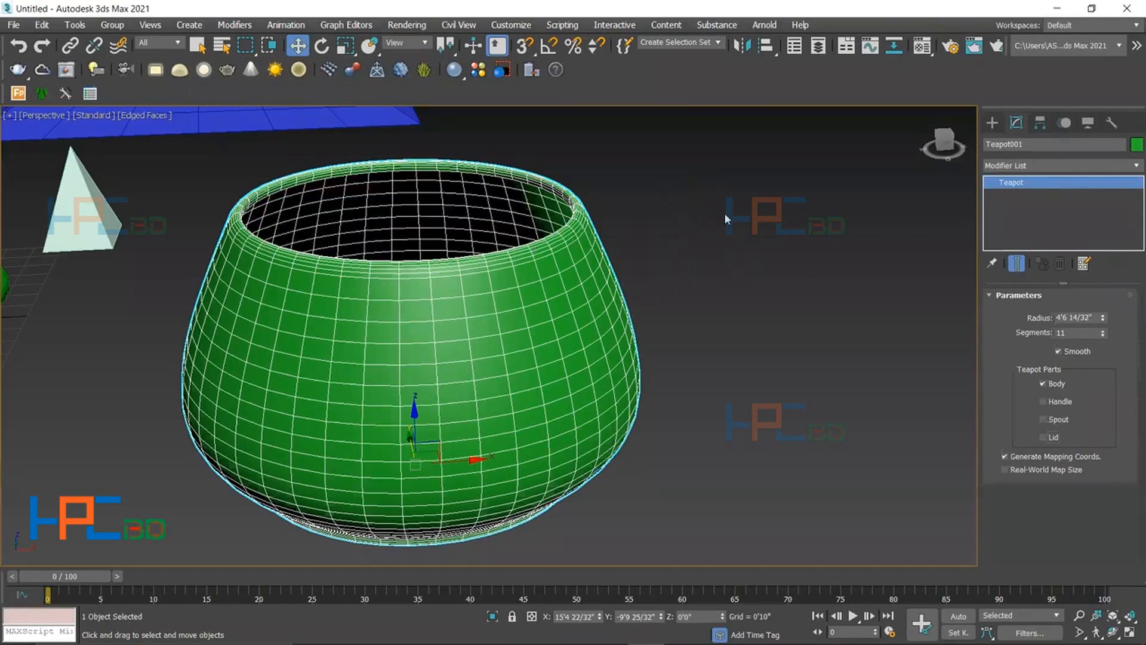
- Restore the teapot's handle, spout and lid with a radius of 3'5 12/32", and move the teapot beside the torus
{"action": "middle_click_drag", "start_coordinate": [656, 185], "coordinate": [591, 206], "text": "alt"}
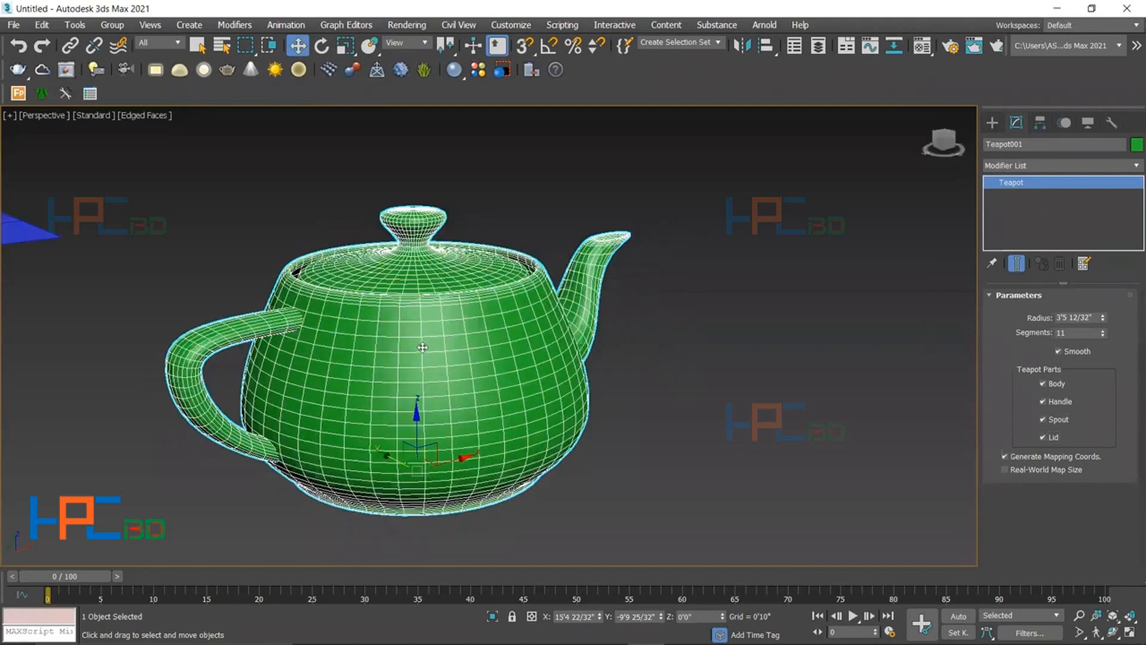
{"action": "scroll", "coordinate": [425, 347], "scroll_direction": "down", "scroll_amount": 5}
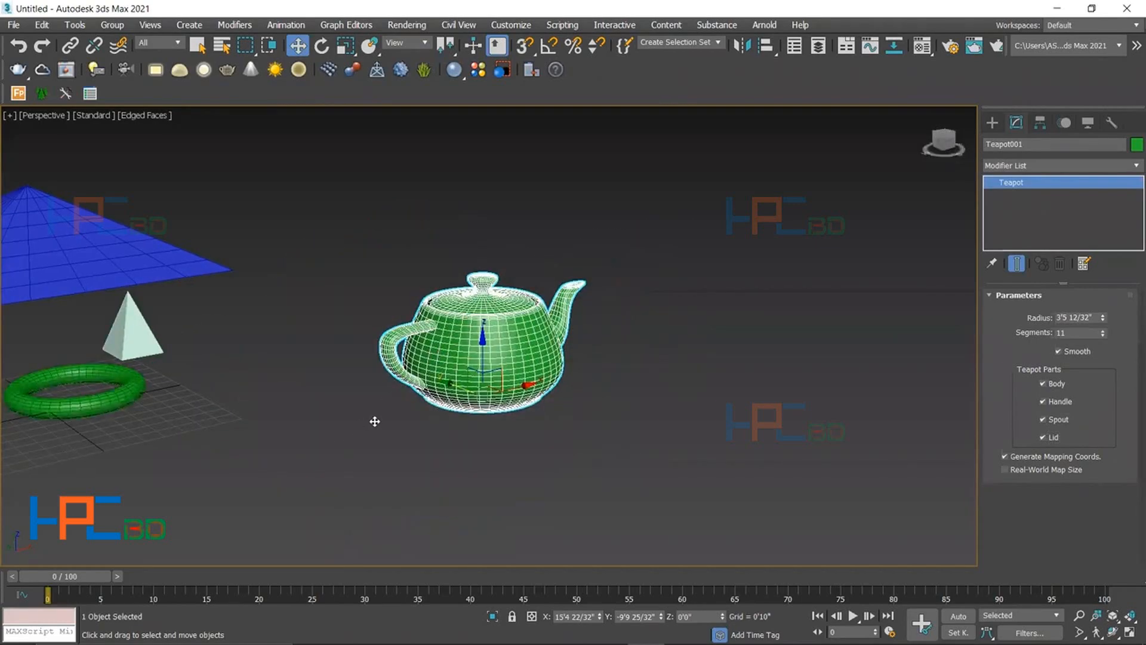
{"action": "middle_click_drag", "start_coordinate": [364, 417], "coordinate": [463, 415]}
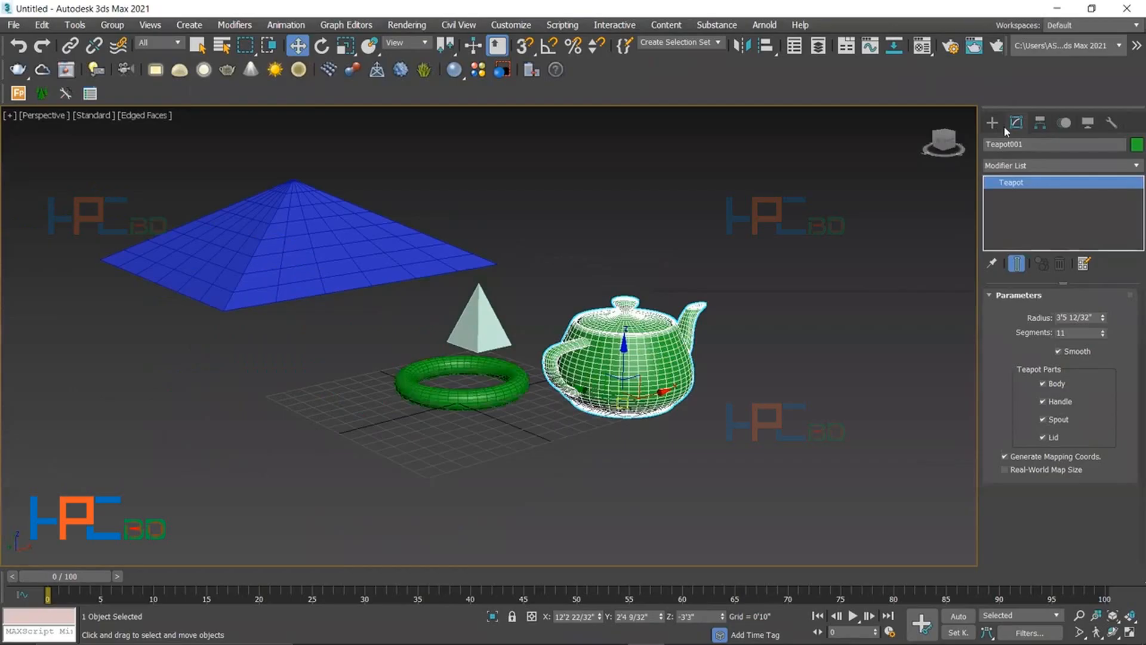
- Draw a rectangular Plane primitive about 16'3" long and 16' wide on the empty ground beside the teapot
{"action": "left_click", "coordinate": [993, 123]}
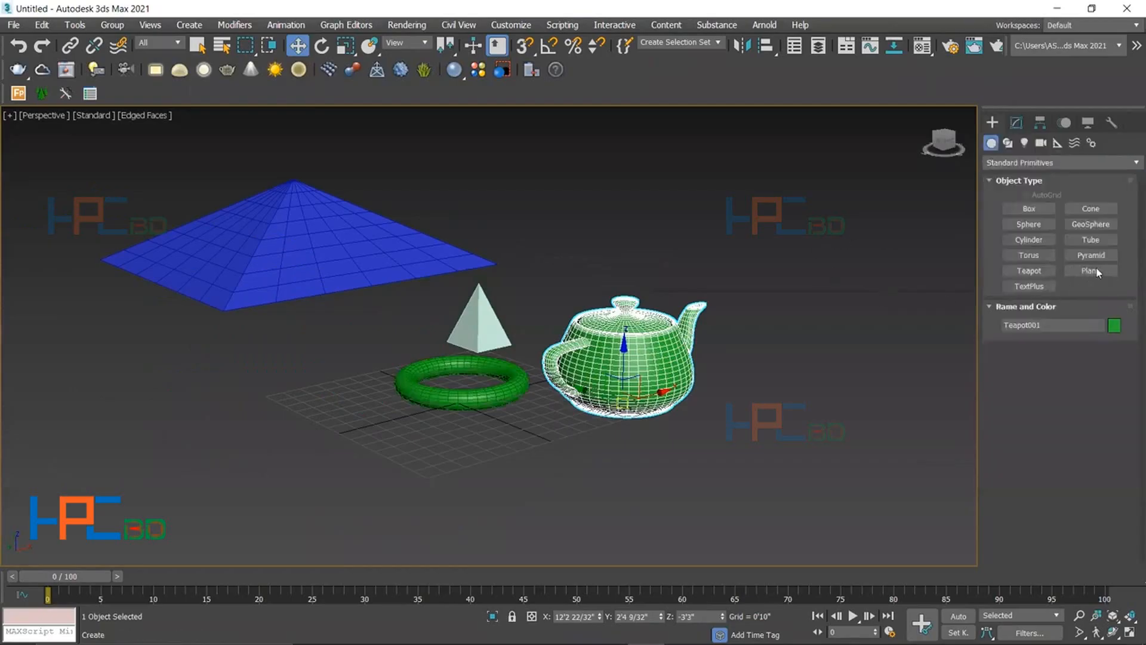
{"action": "left_click", "coordinate": [1095, 272]}
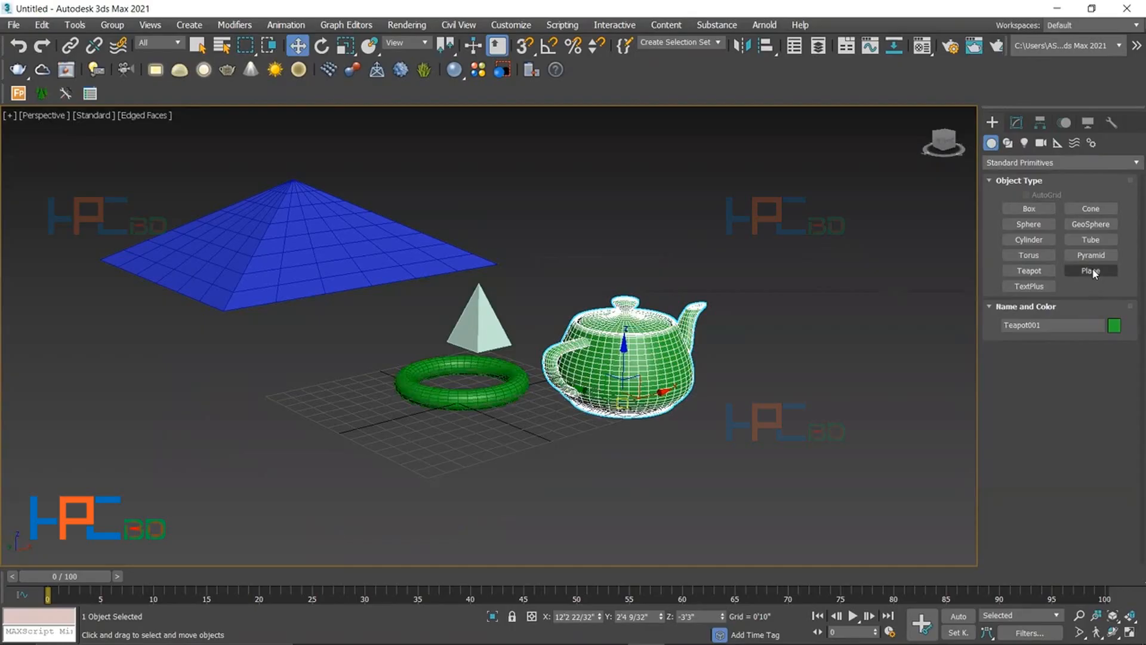
{"action": "scroll", "coordinate": [758, 235], "scroll_direction": "down", "scroll_amount": 2}
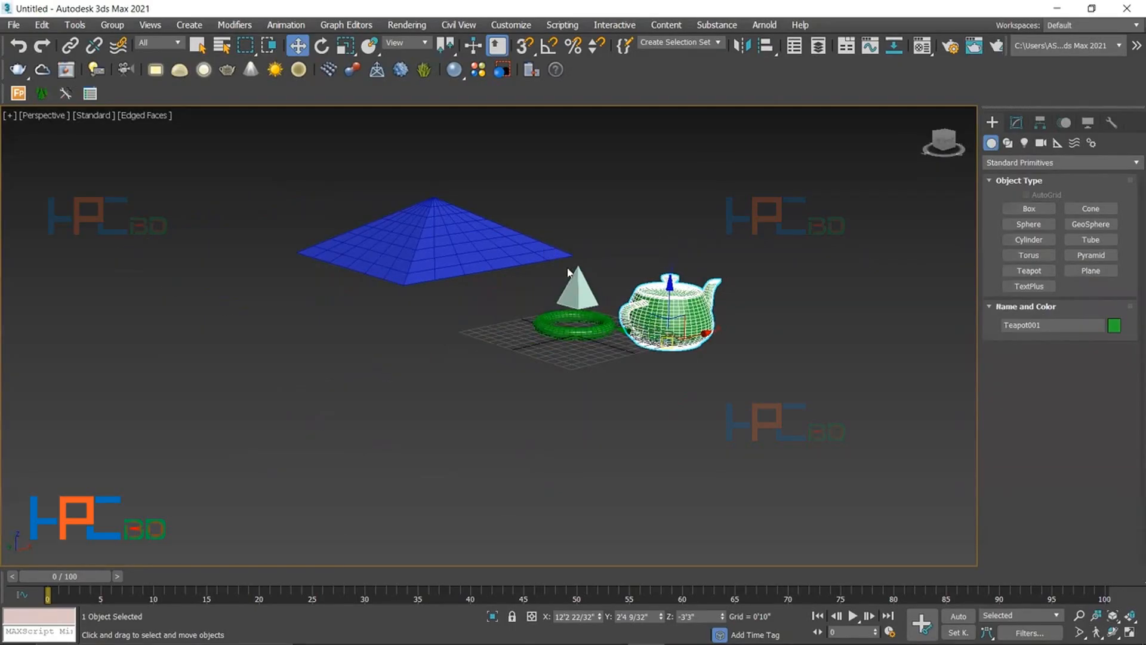
{"action": "middle_click_drag", "start_coordinate": [550, 245], "coordinate": [338, 297]}
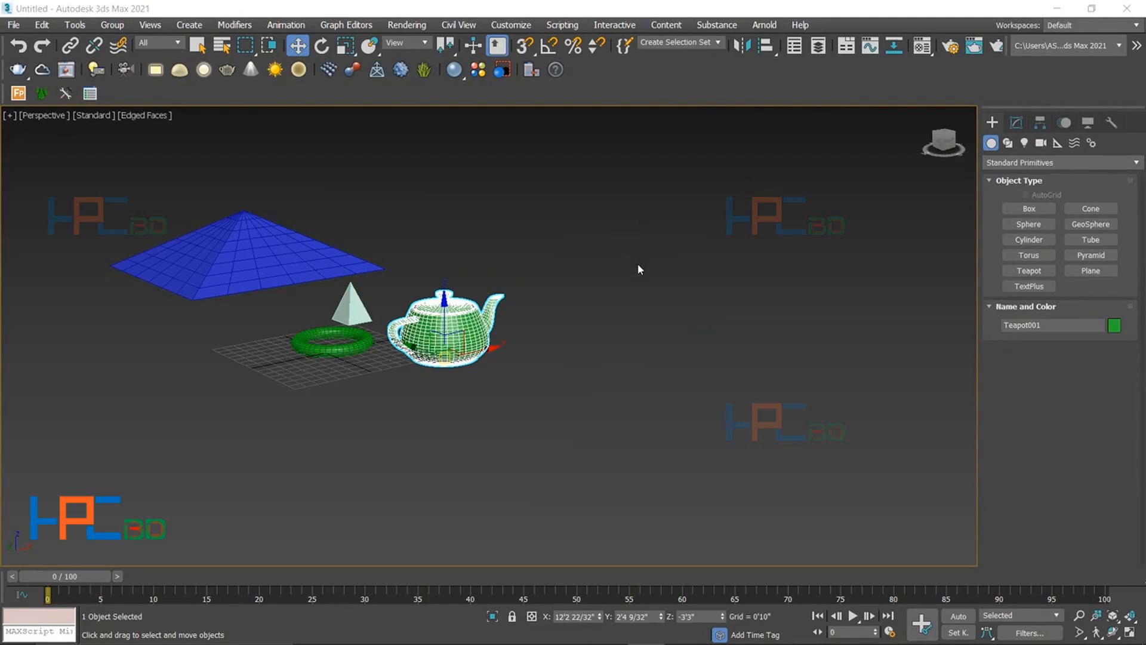
{"action": "scroll", "coordinate": [638, 274], "scroll_direction": "down", "scroll_amount": 3}
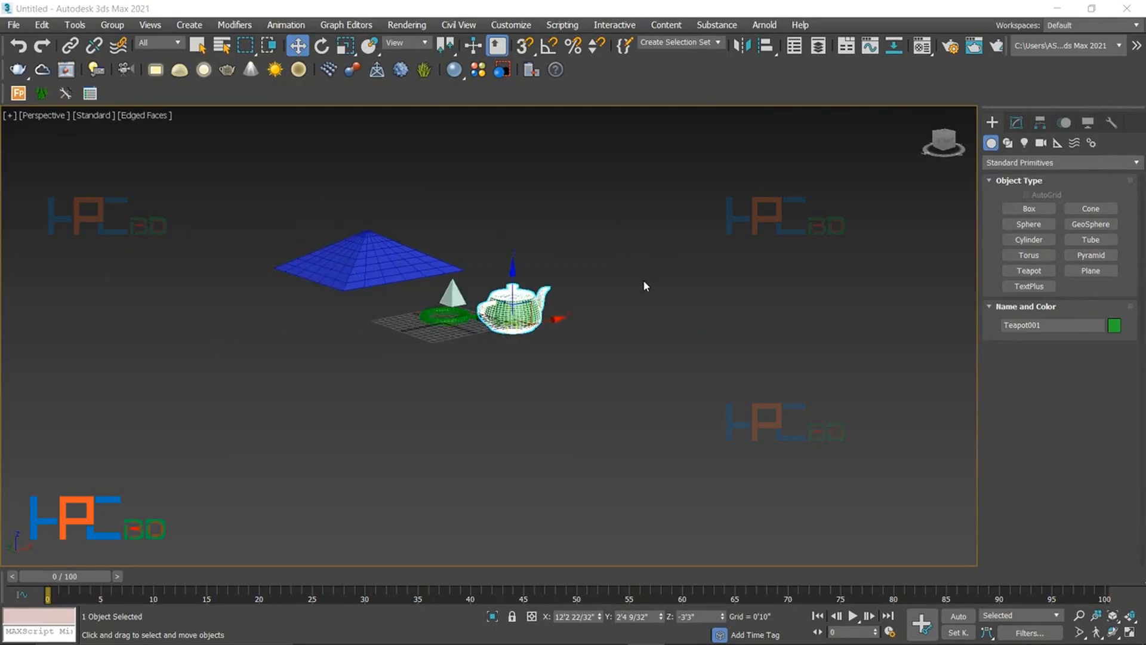
{"action": "middle_click_drag", "start_coordinate": [644, 286], "coordinate": [613, 287]}
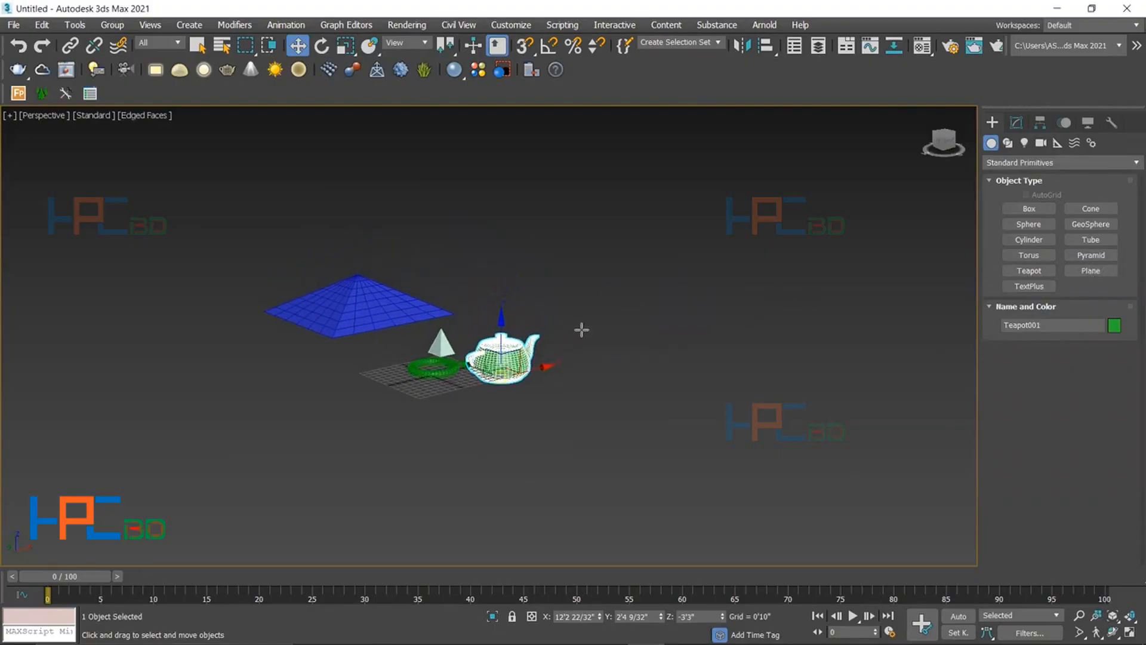
{"action": "left_click", "coordinate": [1091, 272]}
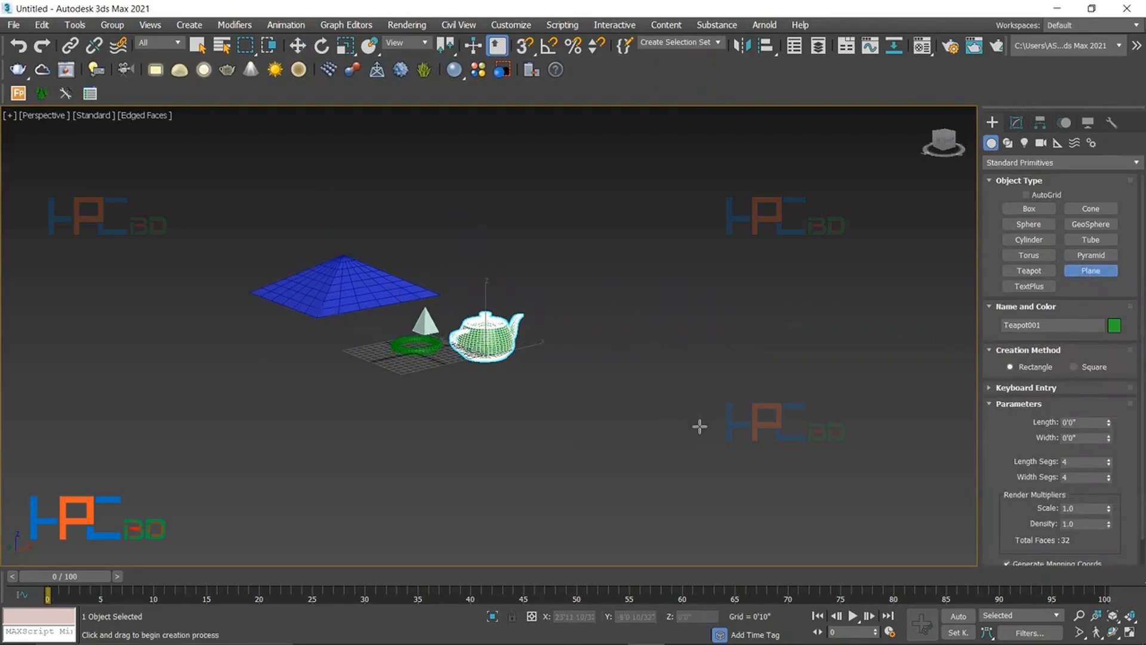
{"action": "left_click_drag", "start_coordinate": [698, 425], "coordinate": [655, 389]}
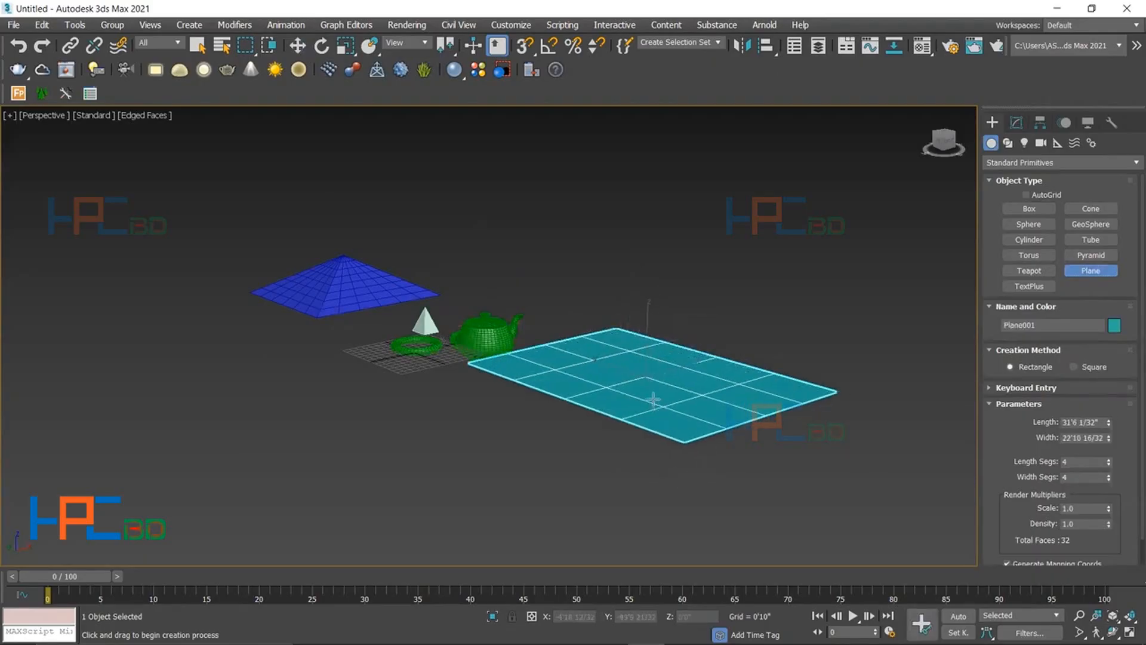
{"action": "key", "text": "ctrl+z"}
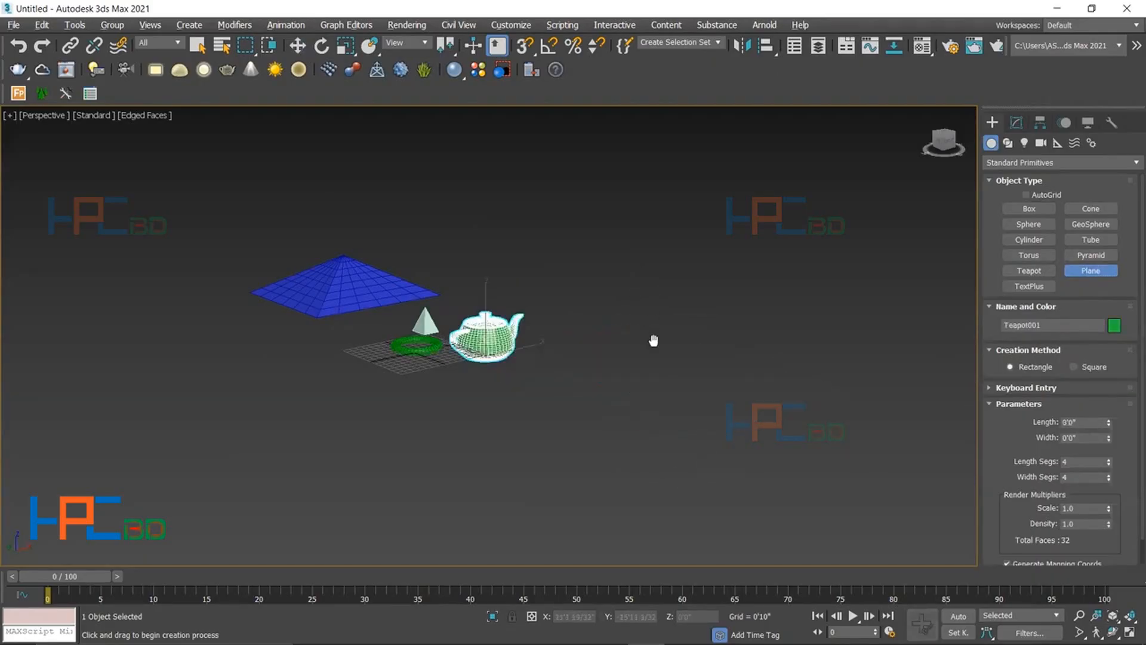
{"action": "middle_click_drag", "start_coordinate": [654, 341], "coordinate": [615, 545], "text": "alt"}
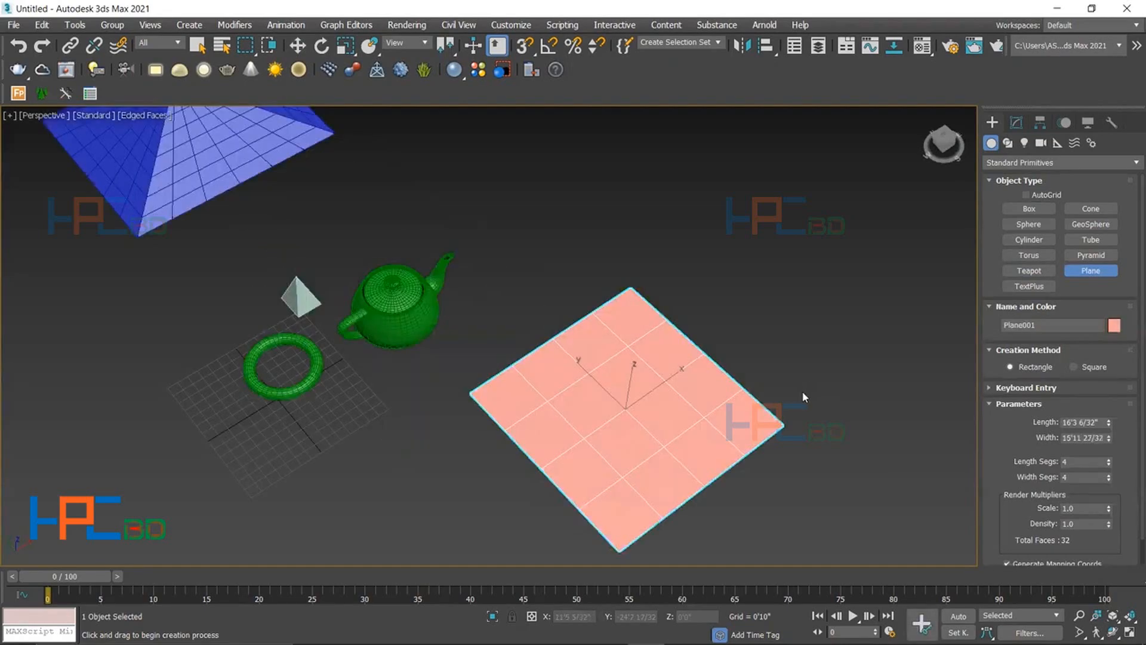
{"action": "key", "text": "w"}
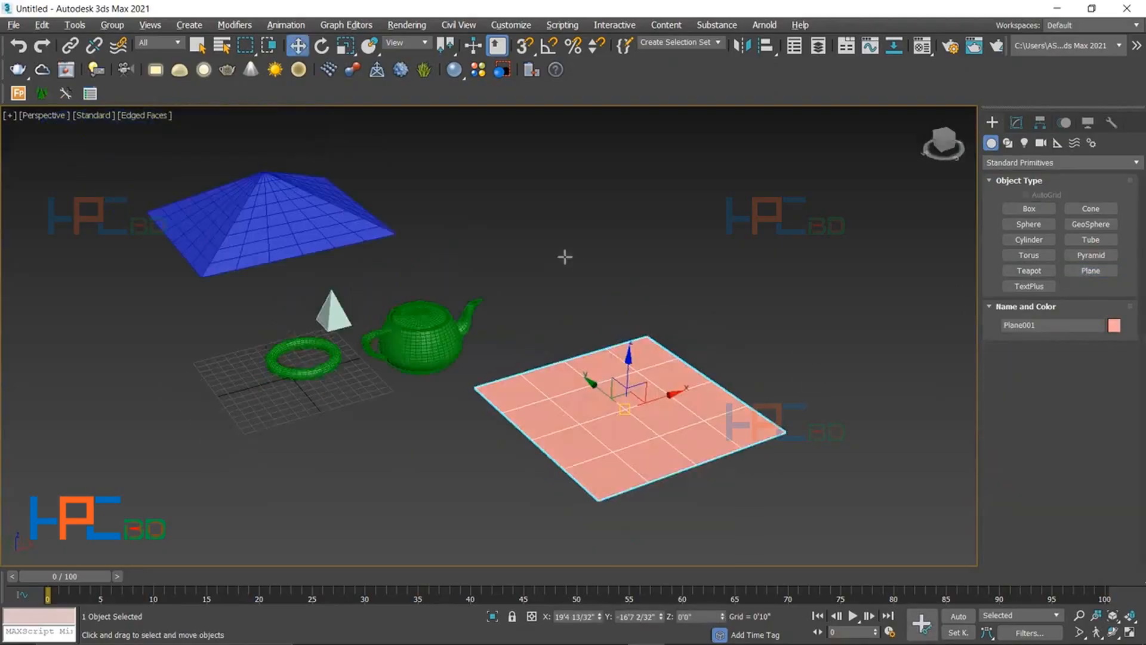
- Draw a second plane about 28'11" long and 29'9" wide, and move the smaller plane clear of it toward the torus
{"action": "middle_click_drag", "start_coordinate": [563, 255], "coordinate": [514, 215], "text": "alt"}
{"action": "middle_click_drag", "start_coordinate": [647, 270], "coordinate": [656, 404], "text": "alt"}
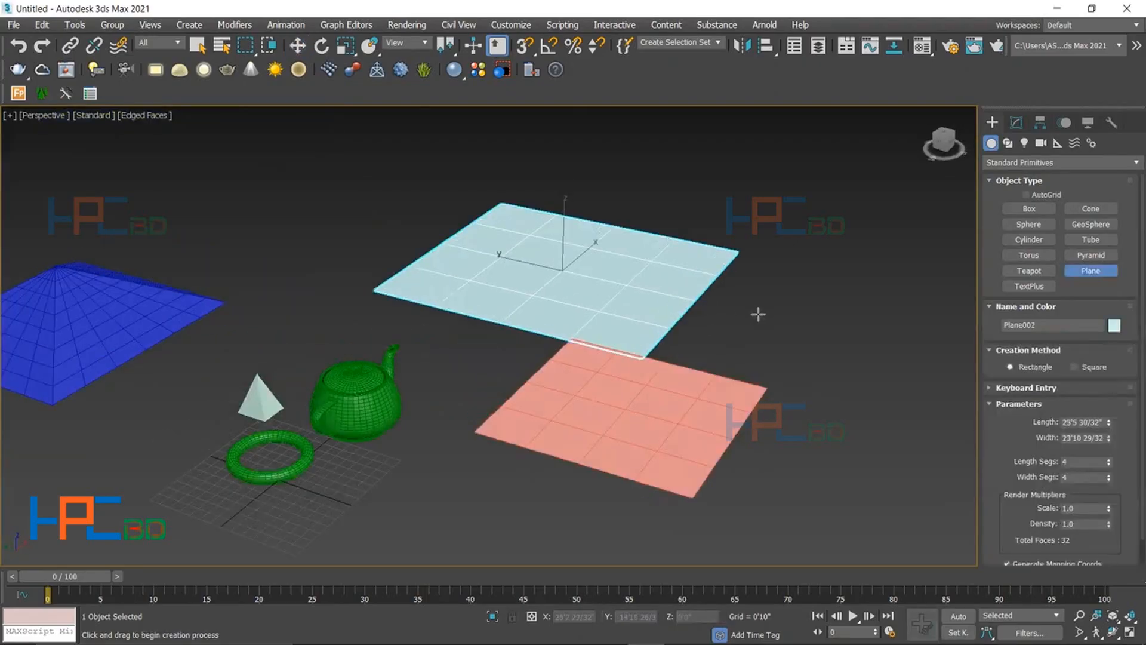
{"action": "left_click_drag", "start_coordinate": [758, 314], "coordinate": [704, 428]}
{"action": "right_click", "coordinate": [704, 427]}
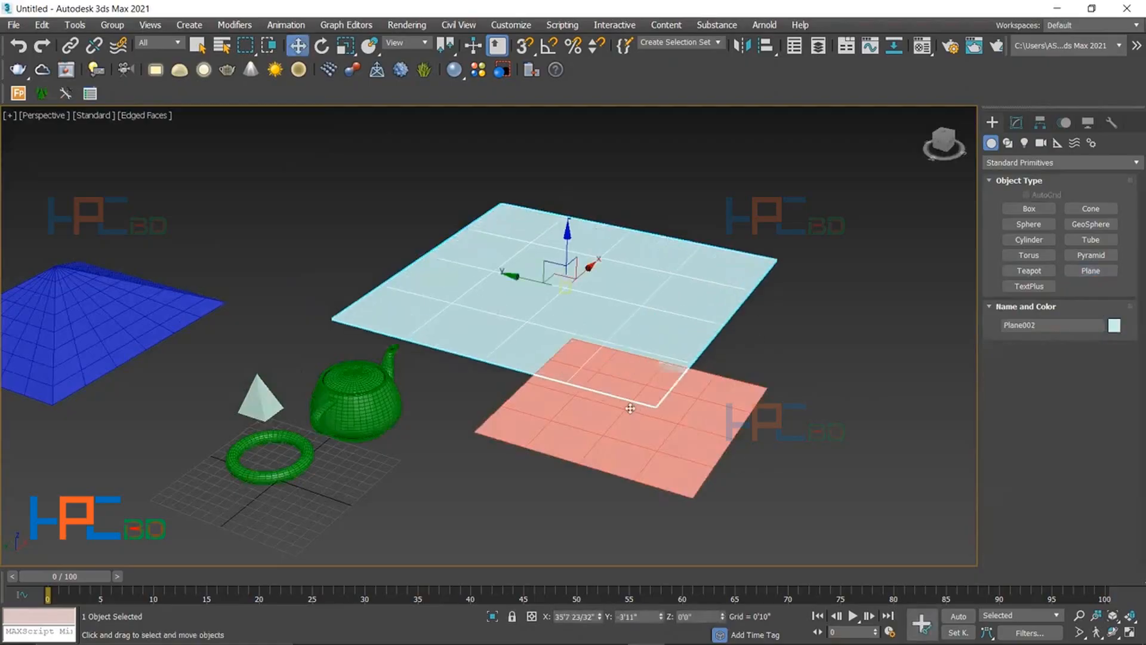
{"action": "left_click", "coordinate": [593, 354]}
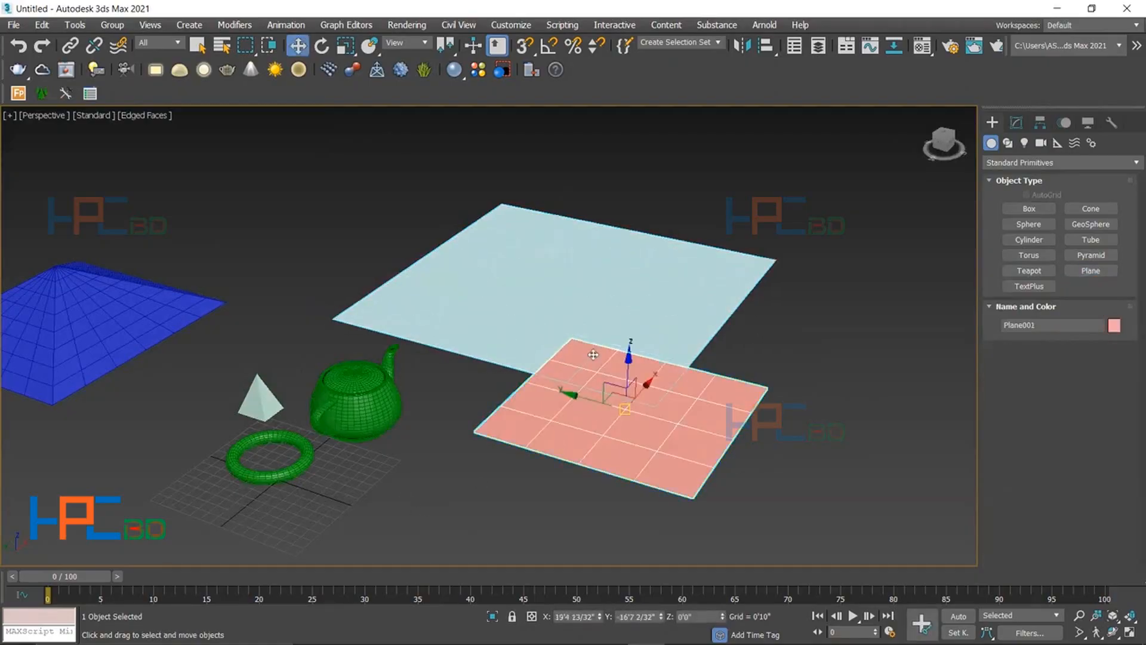
{"action": "left_click_drag", "start_coordinate": [593, 355], "coordinate": [594, 314]}
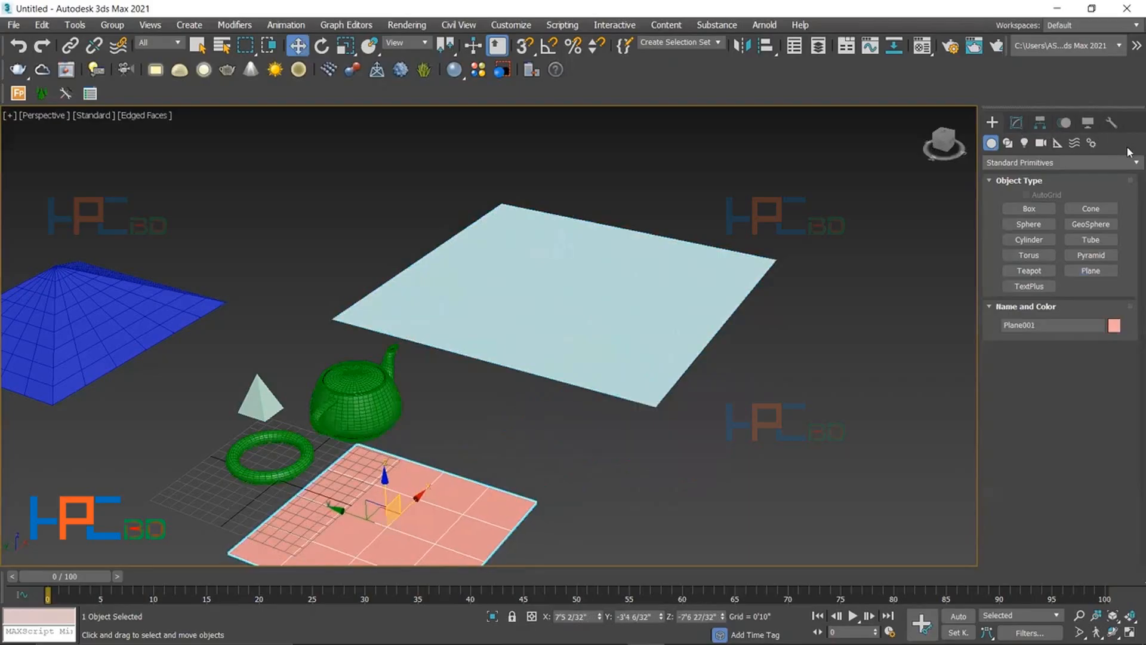
- Open the large plane's parameters and change its object color to green from the 3ds Max palette
{"action": "left_click", "coordinate": [566, 301]}
{"action": "scroll", "coordinate": [572, 289], "scroll_direction": "up", "scroll_amount": 3}
{"action": "key", "text": "1"}
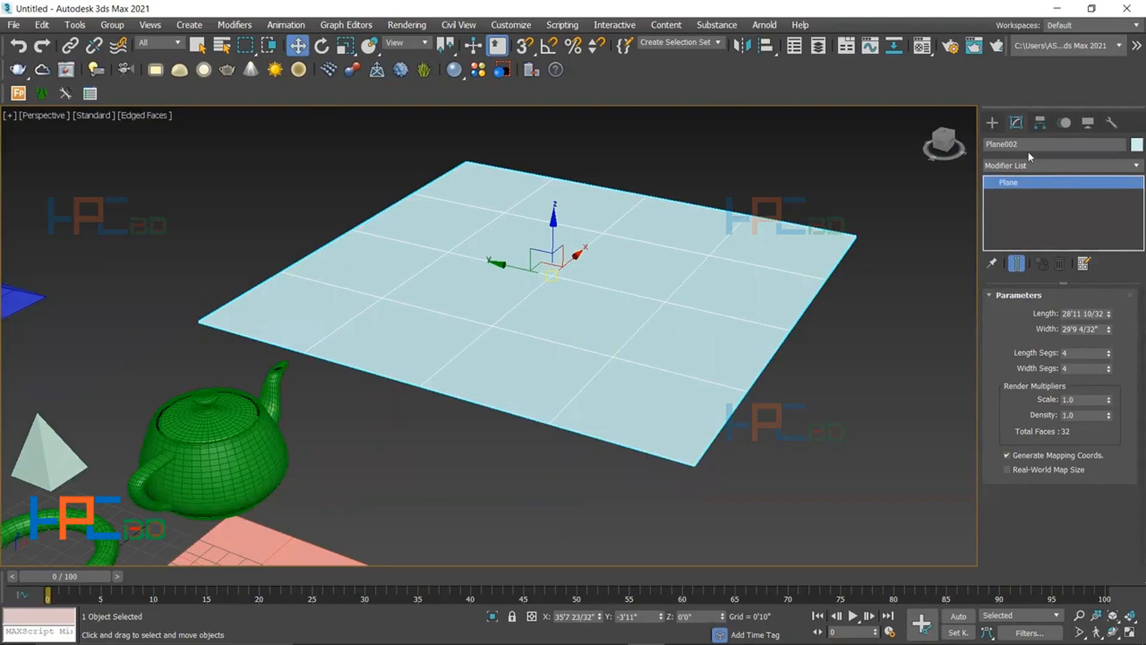
{"action": "left_click", "coordinate": [999, 145]}
{"action": "left_click_drag", "start_coordinate": [999, 149], "coordinate": [981, 149]}
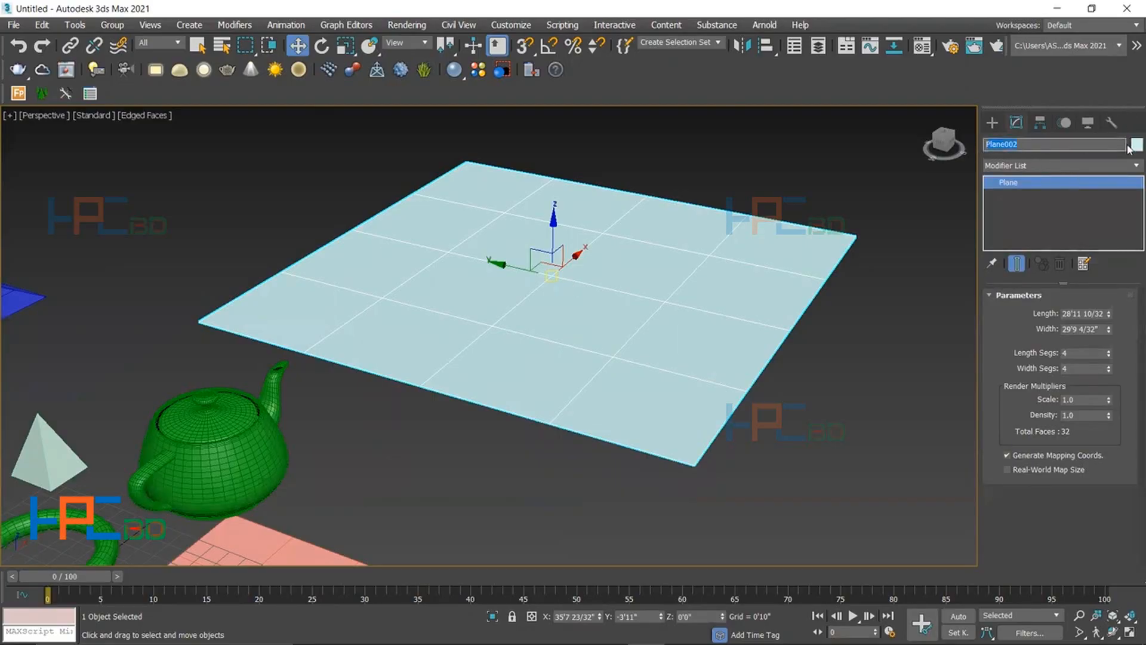
{"action": "left_click", "coordinate": [1128, 146]}
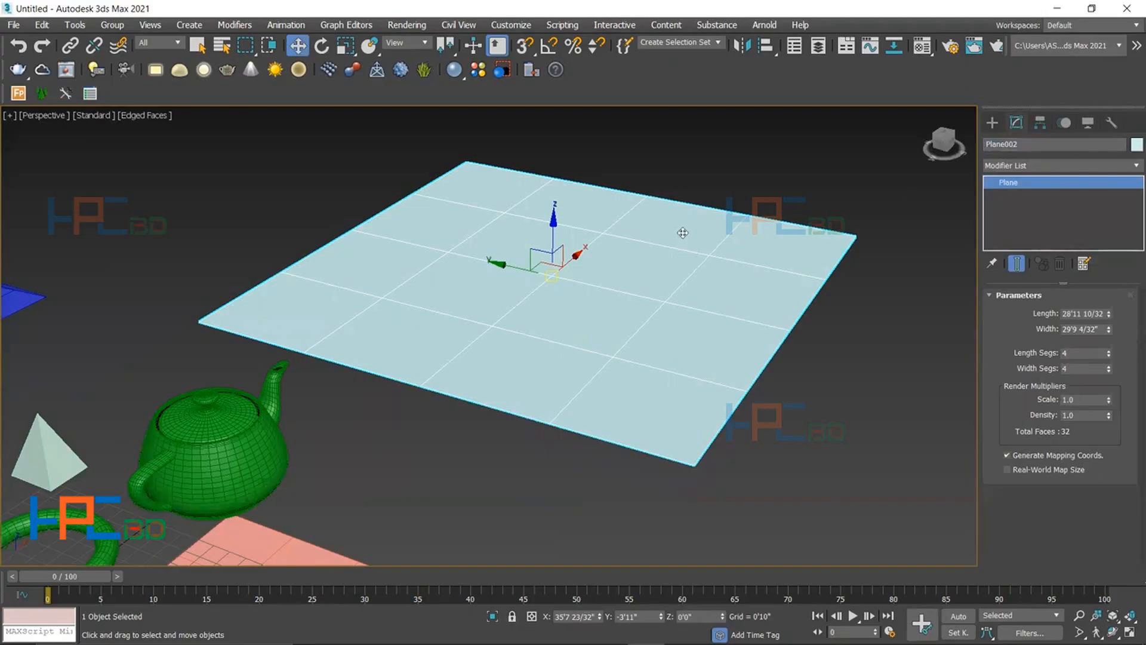
{"action": "left_click", "coordinate": [1131, 147]}
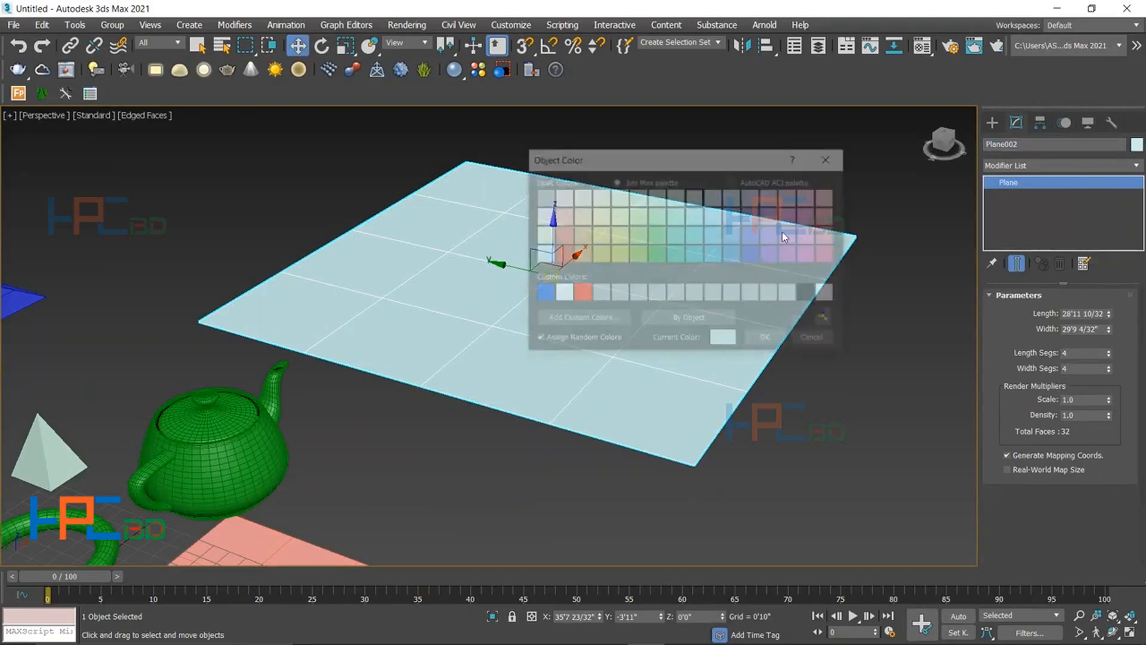
{"action": "left_click", "coordinate": [657, 255]}
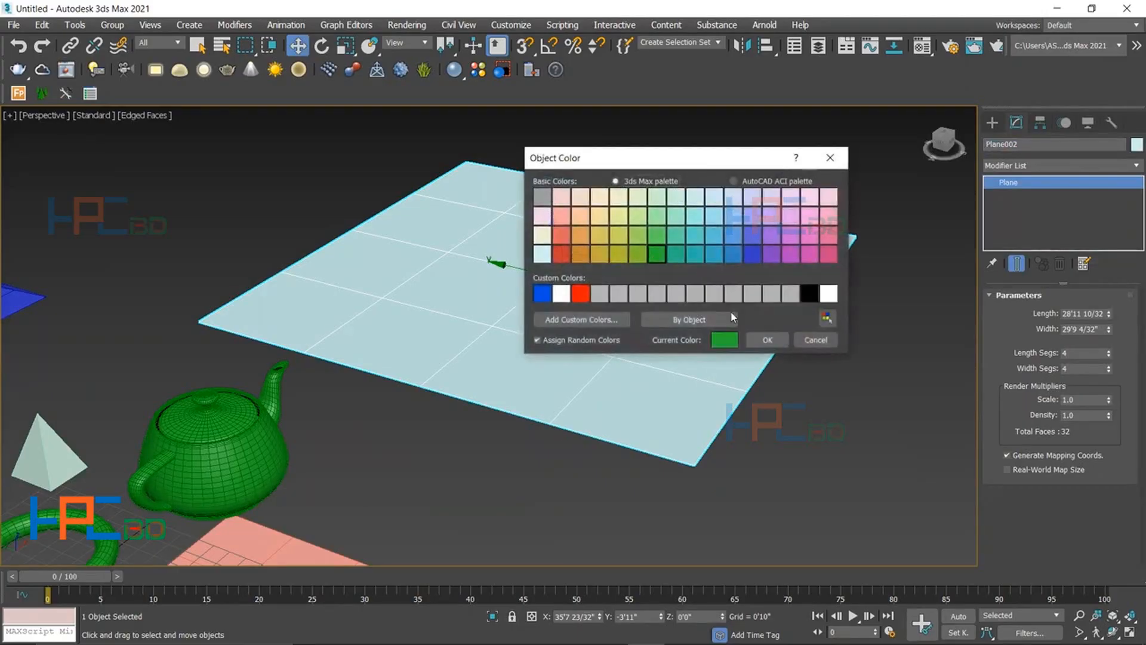
{"action": "left_click", "coordinate": [759, 340]}
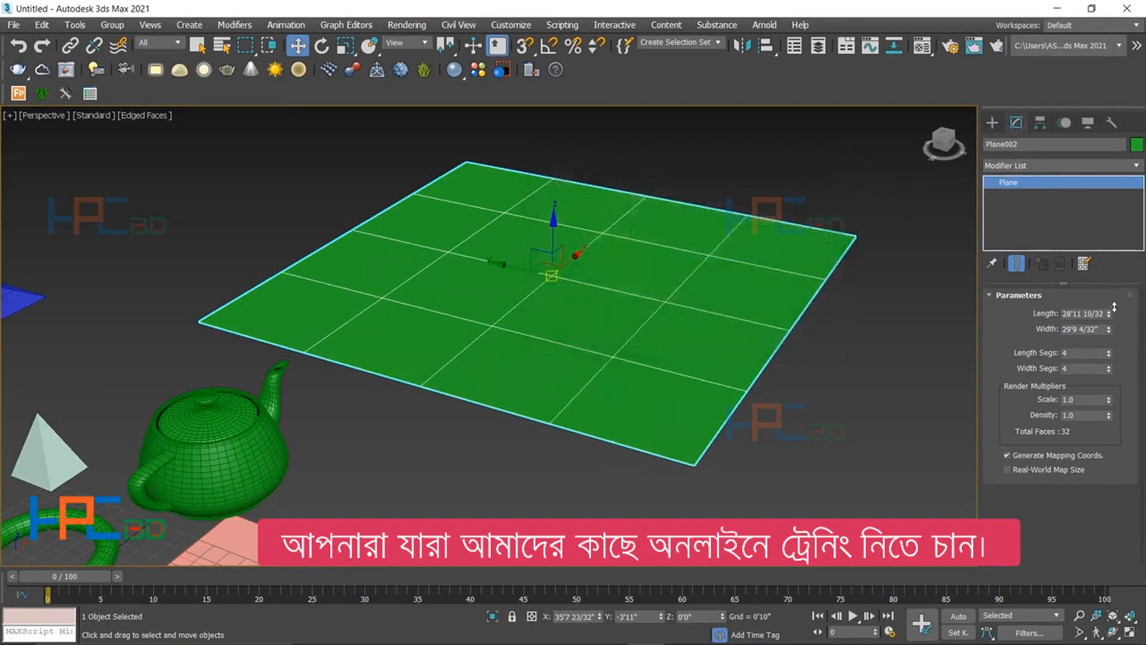
- Increase the large plane's length to 37'11" and keep the plane selected
{"action": "mouse_move", "coordinate": [1112, 275]}
{"action": "left_mouse_down"}
{"action": "mouse_move", "coordinate": [1114, 295]}
{"action": "mouse_move", "coordinate": [1101, 288]}
{"action": "left_mouse_up"}
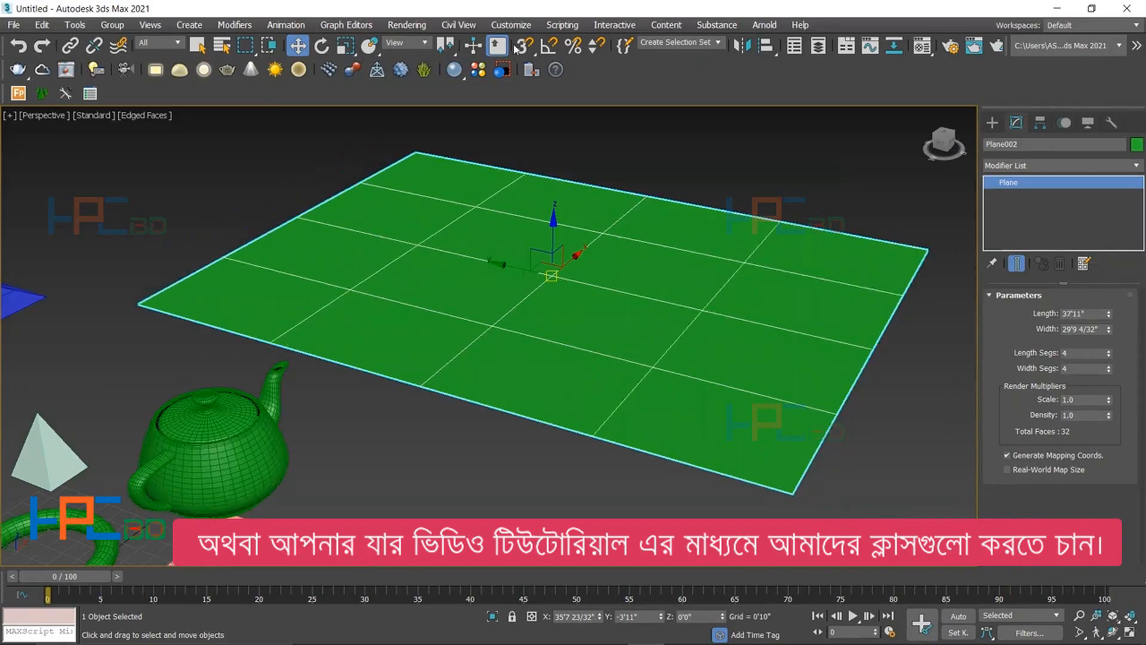
{"action": "left_click", "coordinate": [391, 128]}
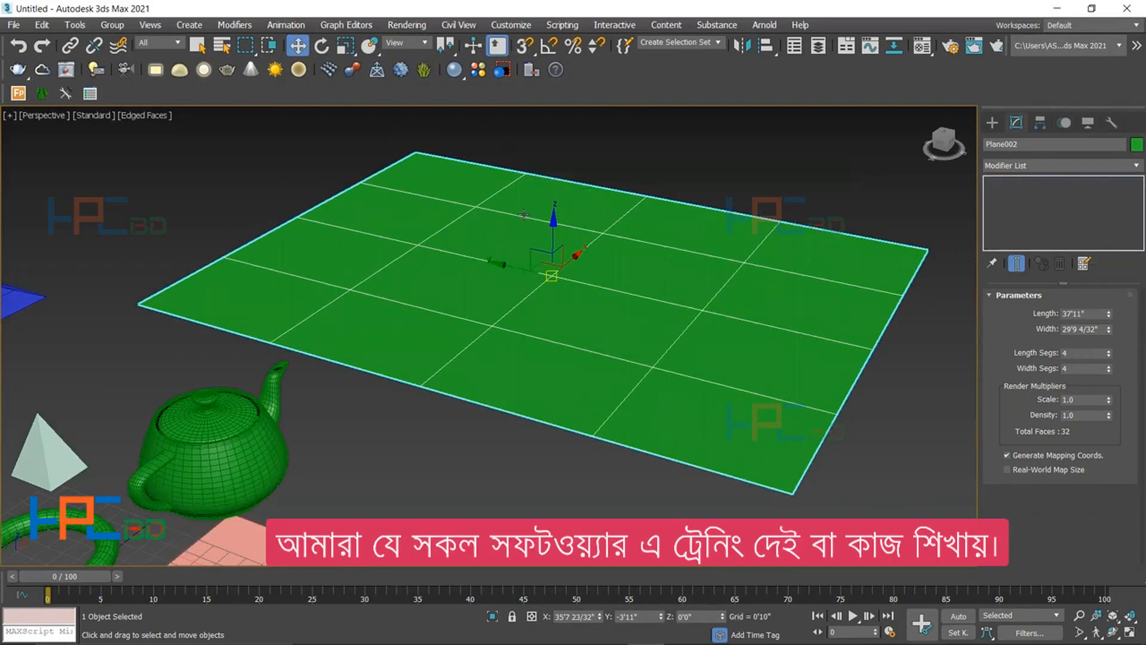
{"action": "left_click", "coordinate": [511, 213]}
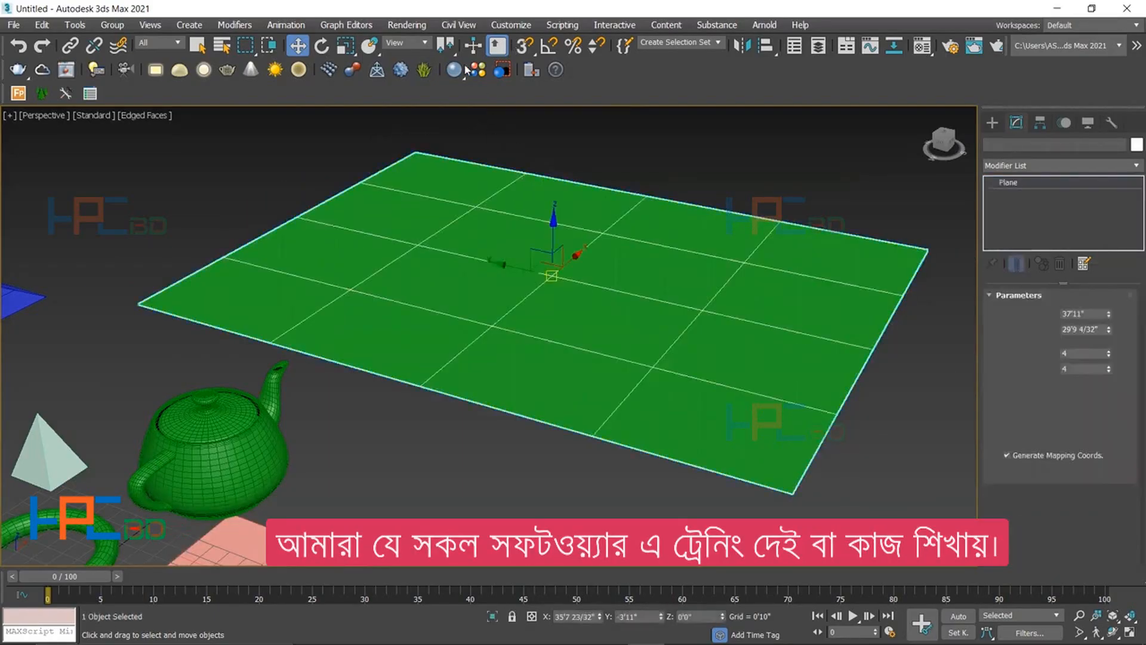
- Examine the US Standard display unit formats in Units Setup and leave without changing them
{"action": "left_click", "coordinate": [507, 27]}
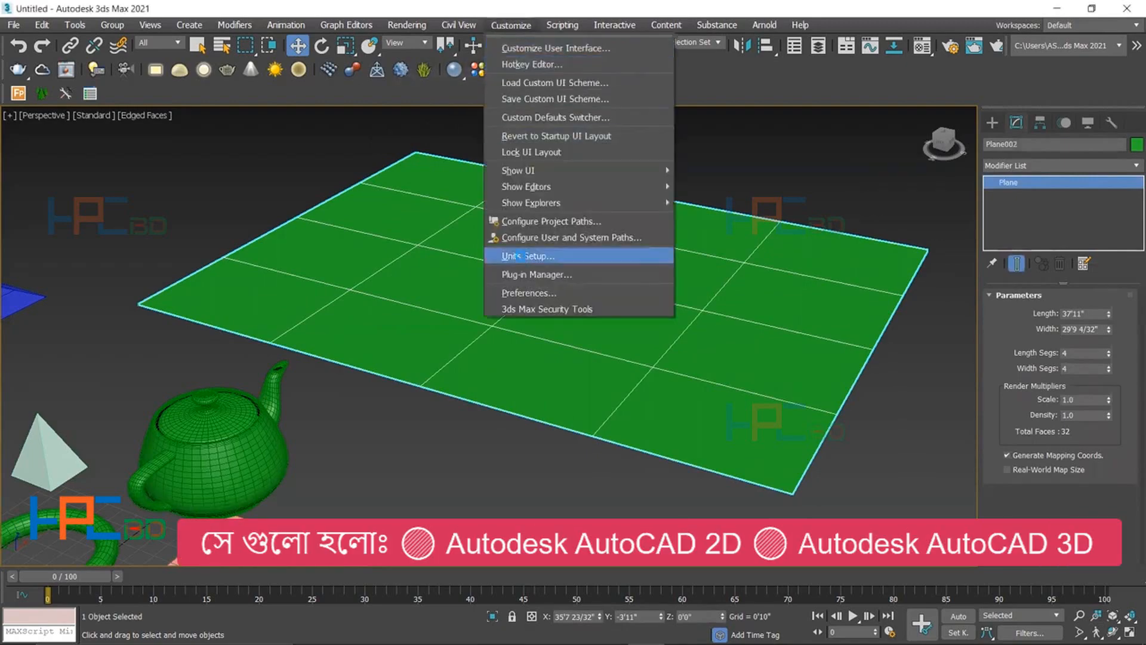
{"action": "left_click", "coordinate": [525, 256]}
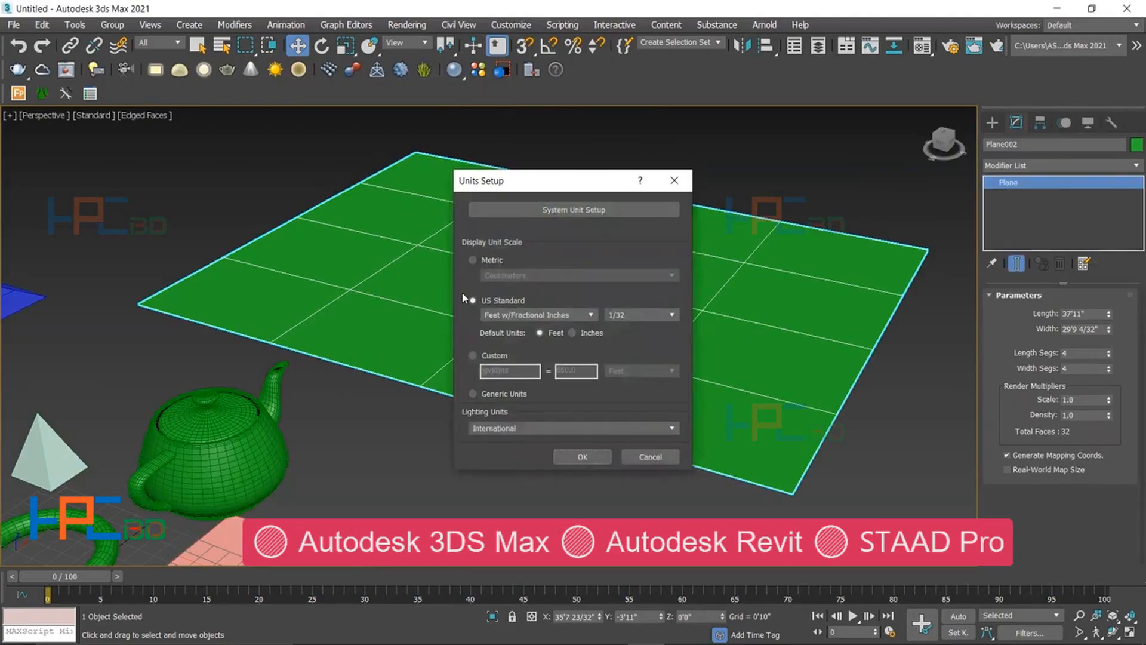
{"action": "left_click", "coordinate": [528, 317]}
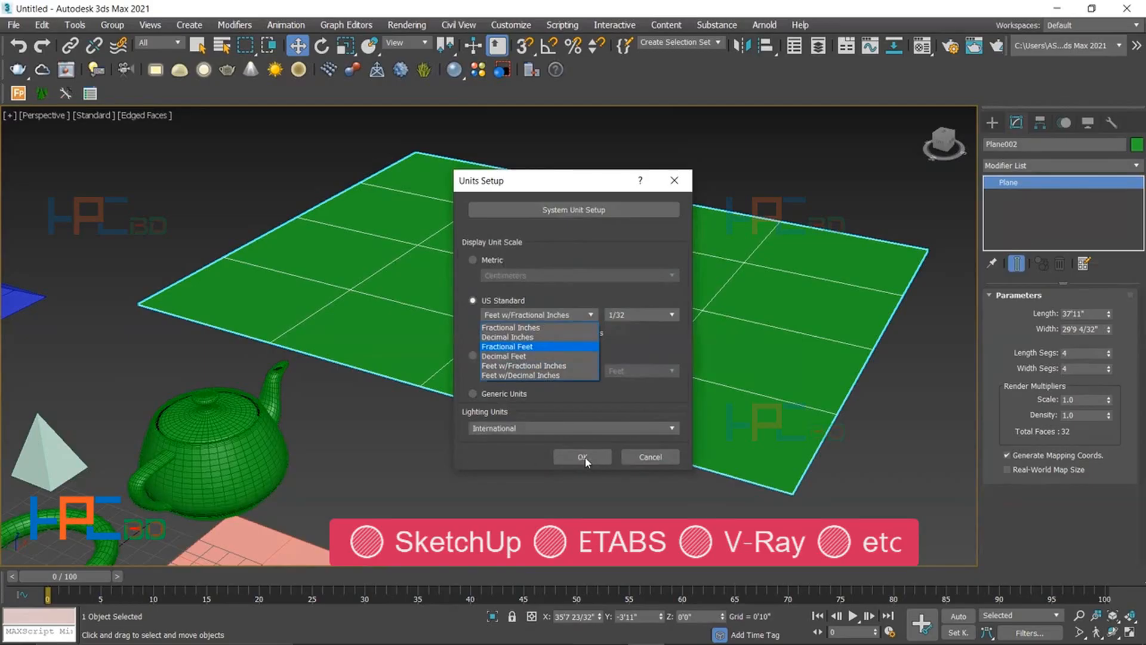
{"action": "left_click", "coordinate": [641, 460]}
{"action": "left_click", "coordinate": [640, 458]}
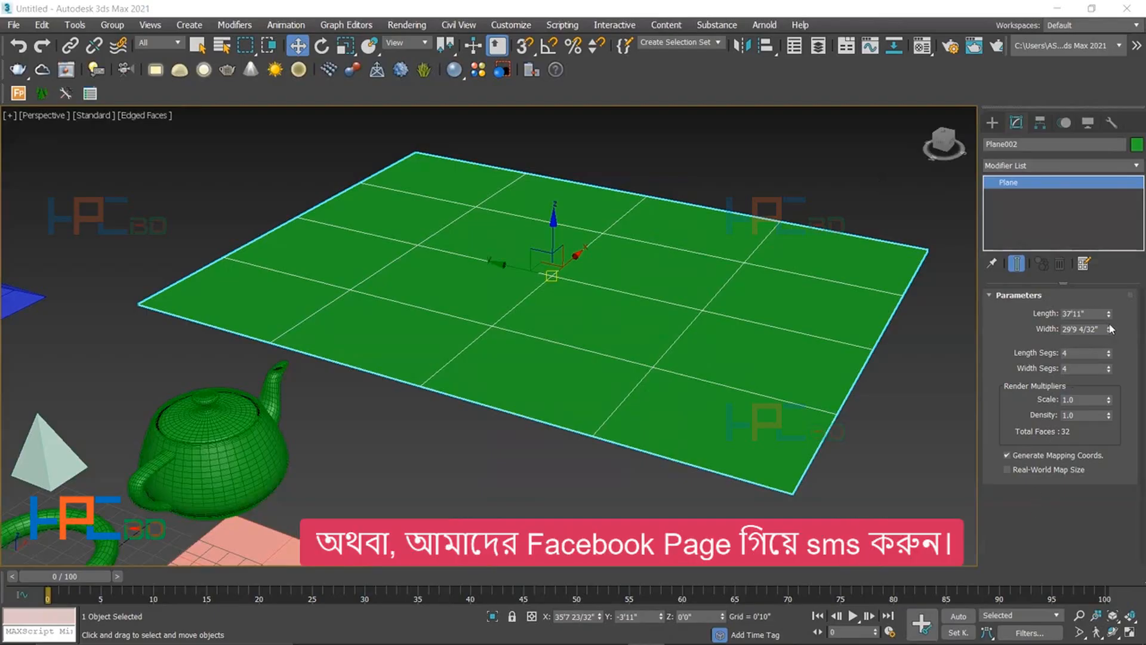
- Set the large plane's width to 32'5 9/32" and its segments to 26 in length and 40 in width
{"action": "mouse_move", "coordinate": [1109, 332]}
{"action": "left_mouse_down"}
{"action": "mouse_move", "coordinate": [1097, 306]}
{"action": "mouse_move", "coordinate": [1086, 337]}
{"action": "mouse_move", "coordinate": [1112, 363]}
{"action": "mouse_move", "coordinate": [1104, 344]}
{"action": "left_mouse_up"}
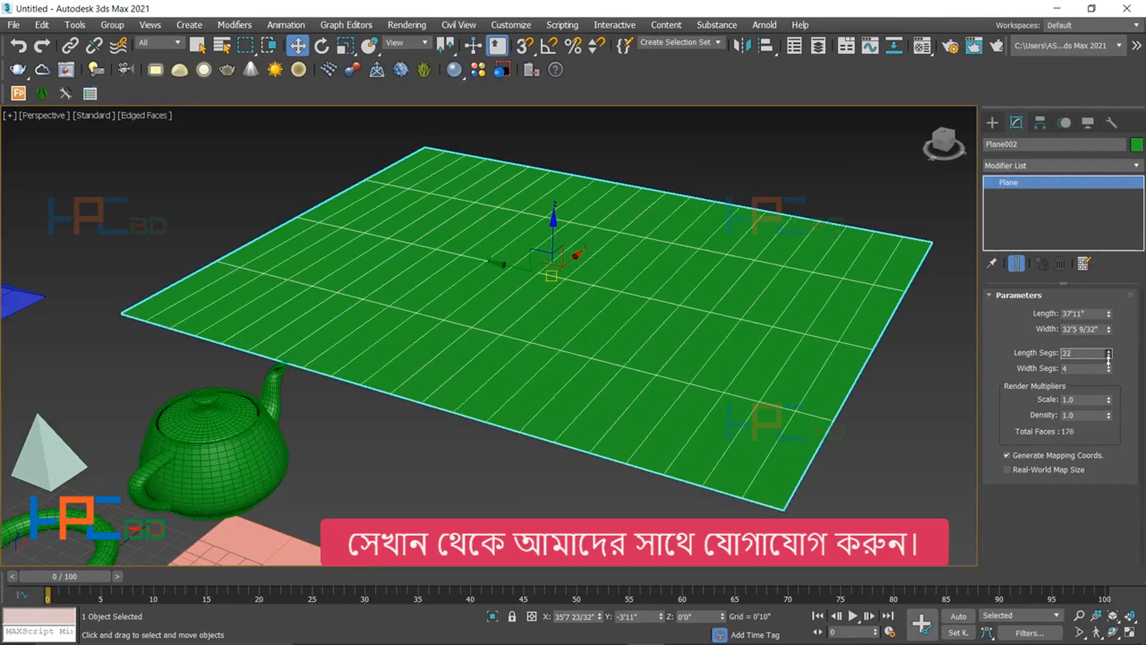
{"action": "left_click_drag", "start_coordinate": [1108, 356], "coordinate": [1105, 349]}
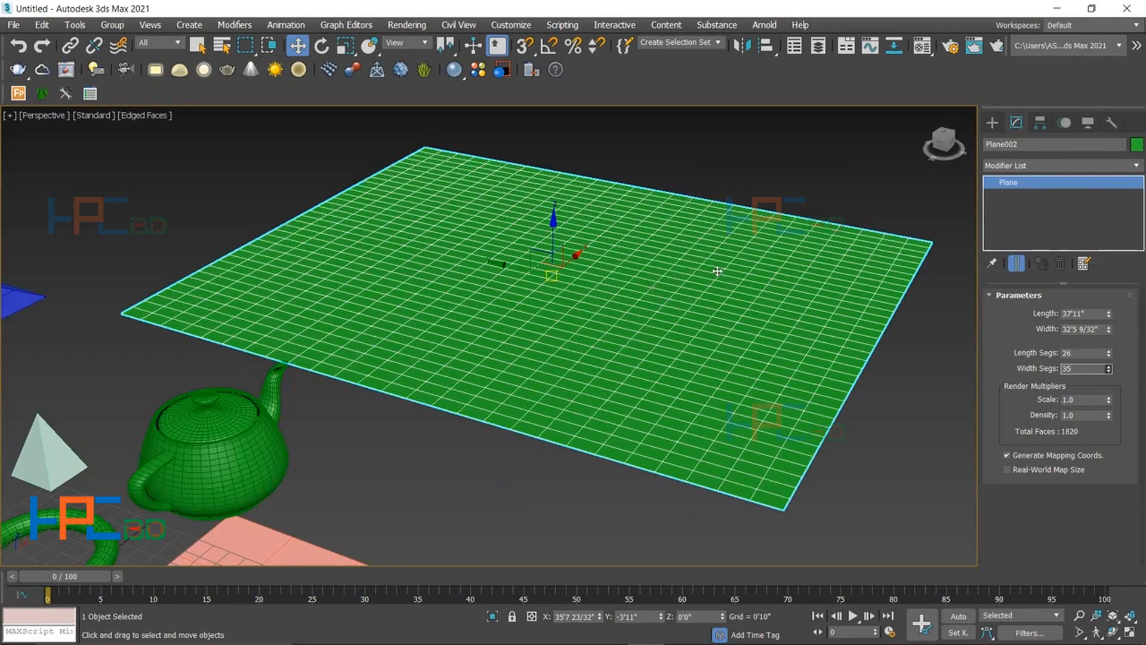
{"action": "type", "text": "39"}
{"action": "key", "text": "Return"}
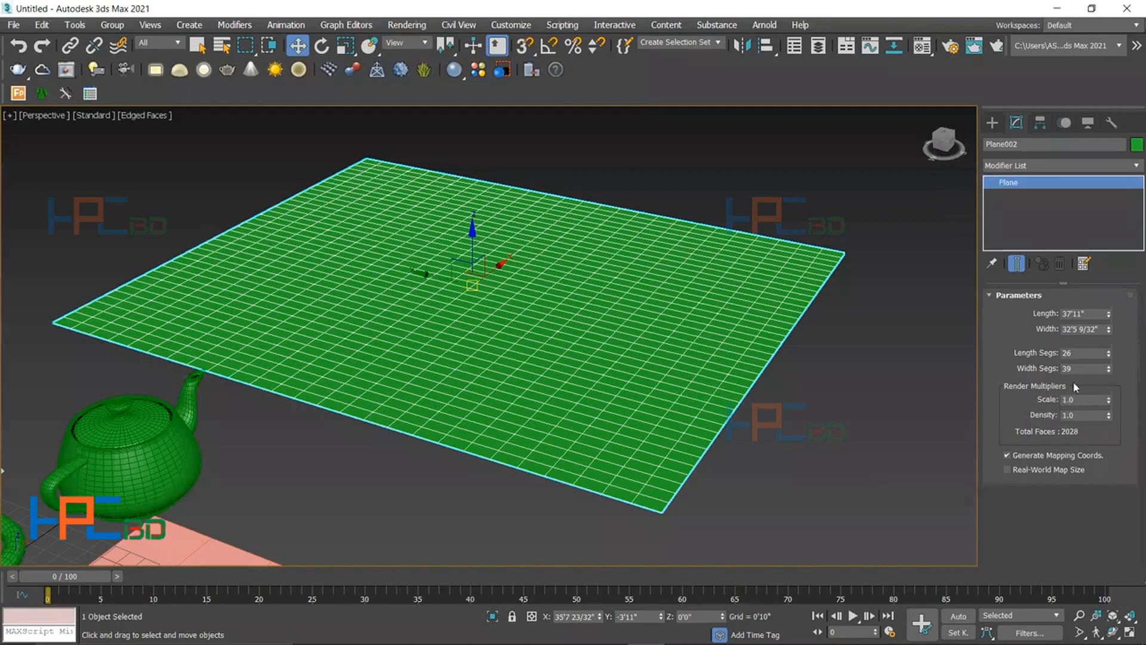
{"action": "left_click_drag", "start_coordinate": [1027, 383], "coordinate": [1079, 377]}
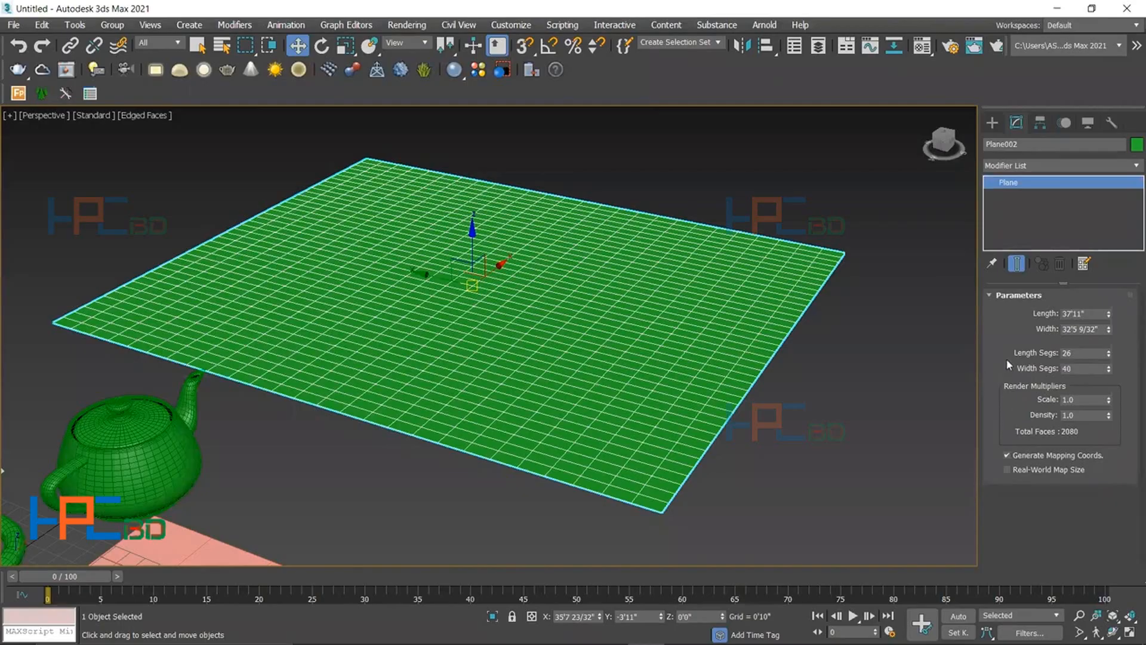
- Return to the standard primitives and start creating a TextPlus object
{"action": "left_click", "coordinate": [996, 126]}
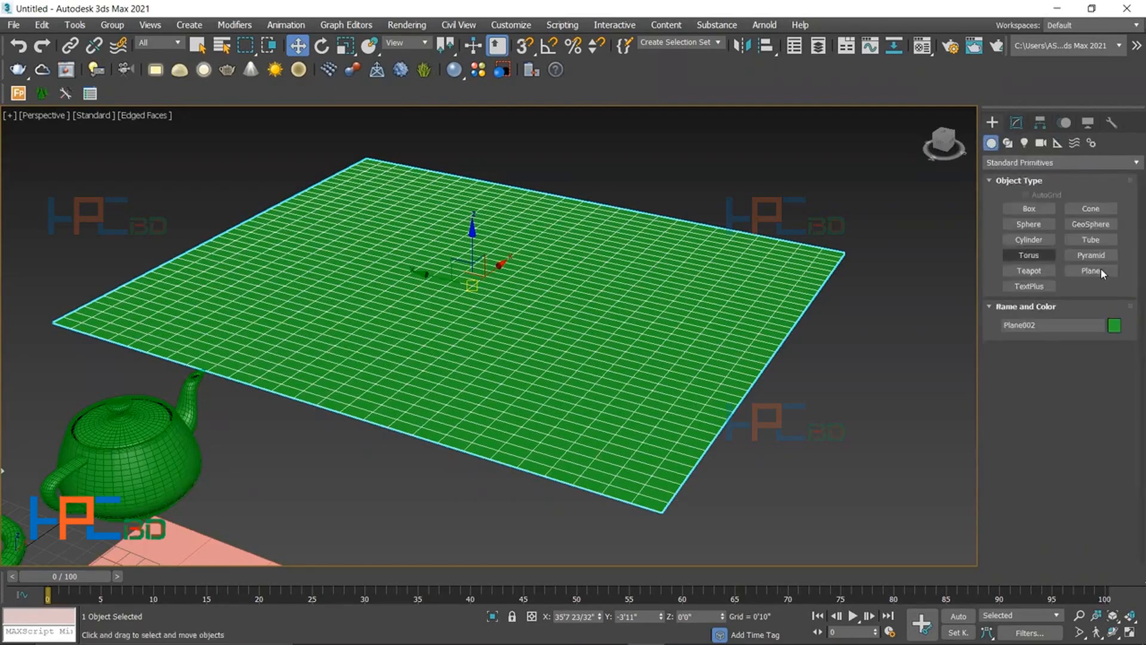
{"action": "left_click", "coordinate": [1022, 287]}
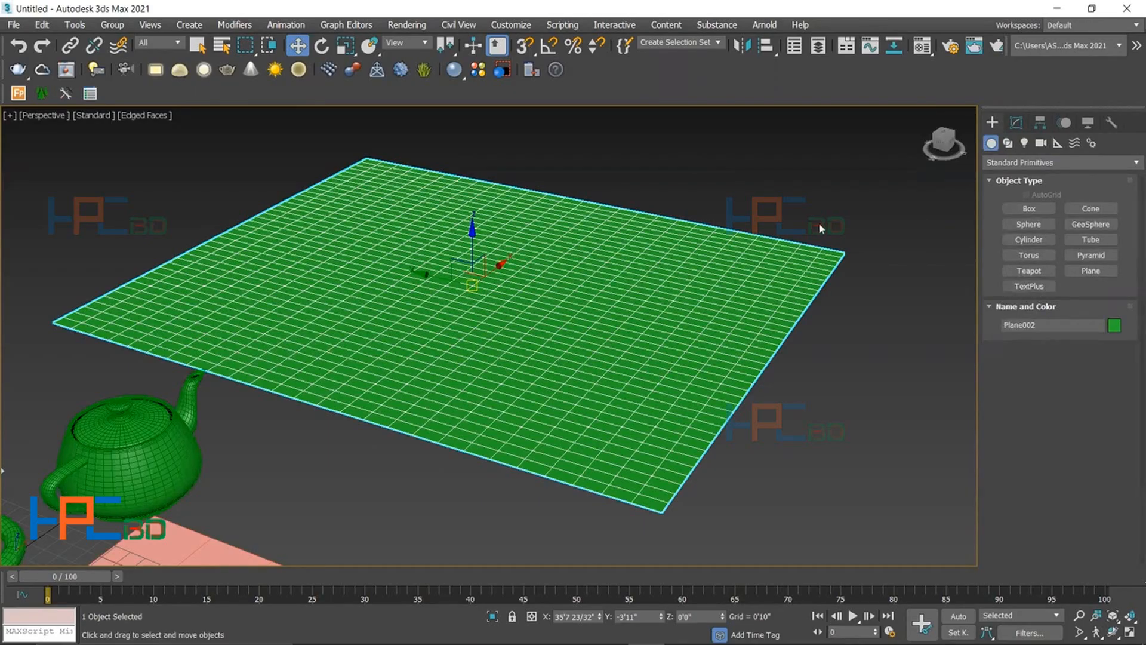